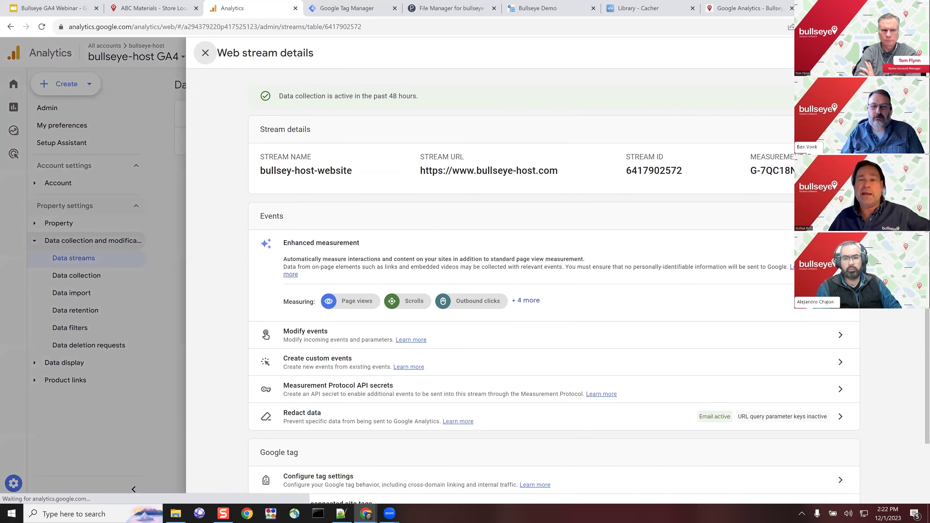
# Step: Open the tag instructions of the bullsey-host-website data stream and show the manual installation code
pyautogui.tripleClick(751, 172)
pyautogui.click(728, 176)
pyautogui.scroll(-2, 688, 201)
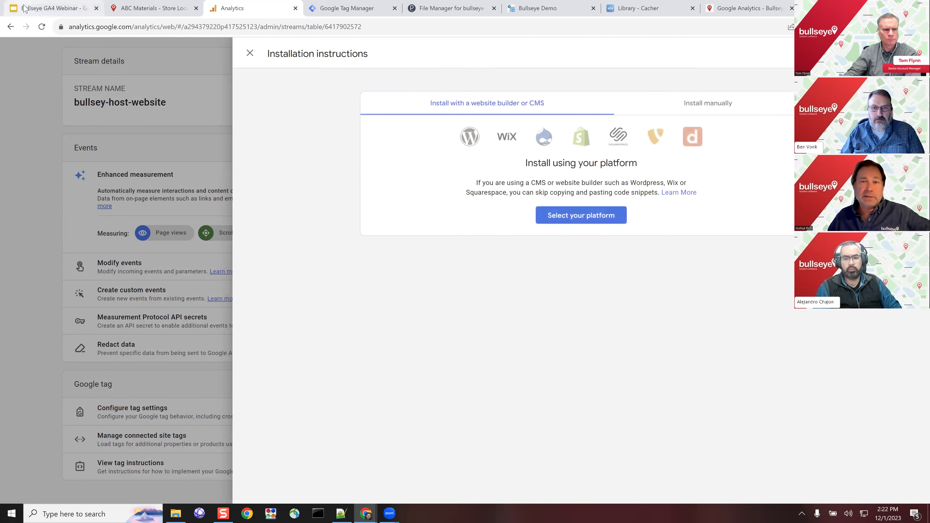
pyautogui.click(702, 102)
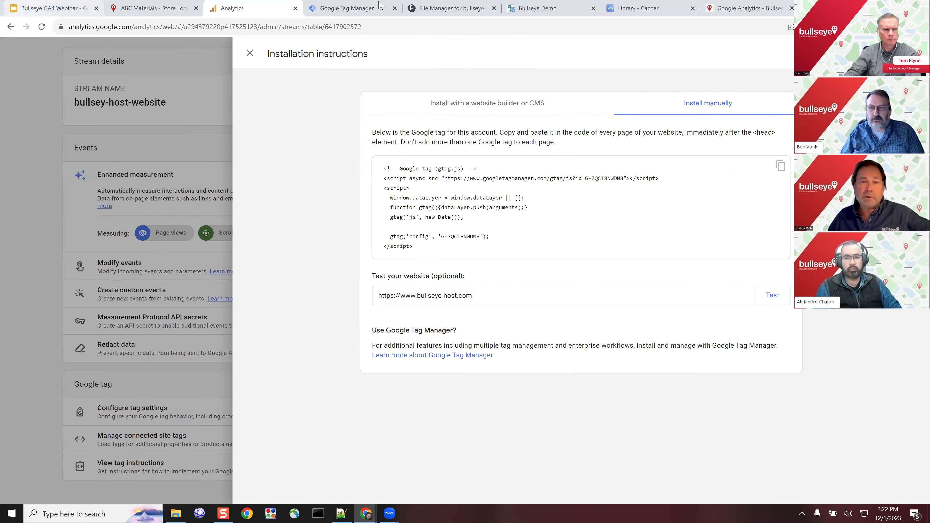
# Step: Copy the complete Google tag (gtag.js) snippet from the manual installation instructions
pyautogui.hotkey('ctrl', '1')
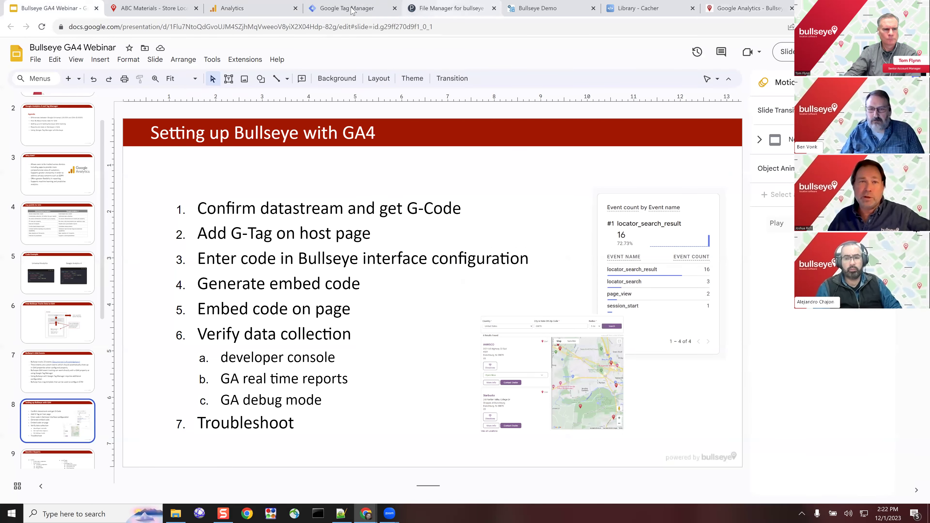
pyautogui.click(335, 9)
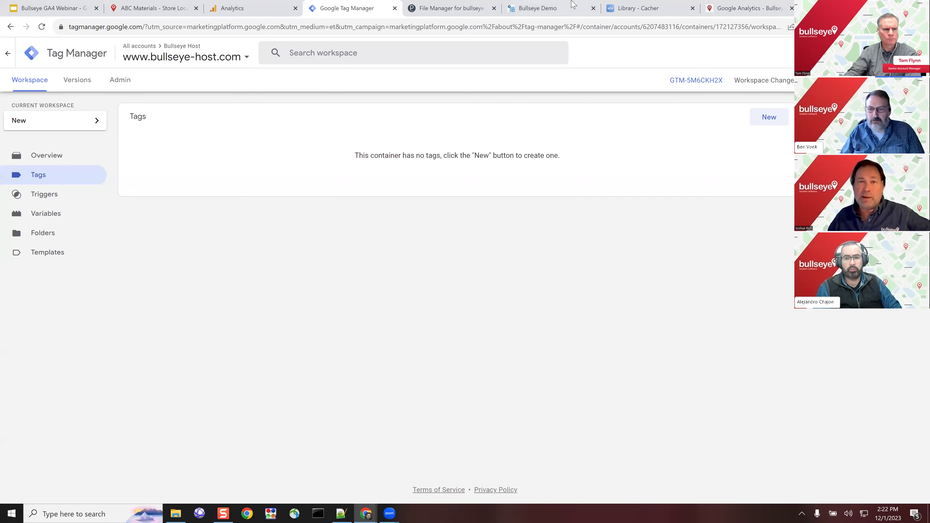
pyautogui.click(254, 9)
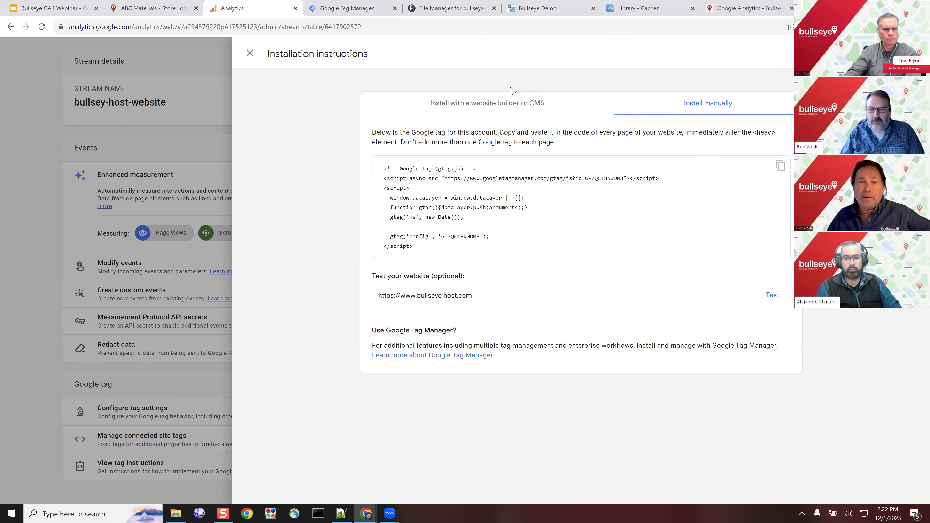
pyautogui.moveTo(429, 250); pyautogui.dragTo(372, 157)
pyautogui.hotkey('ctrl', 'c')
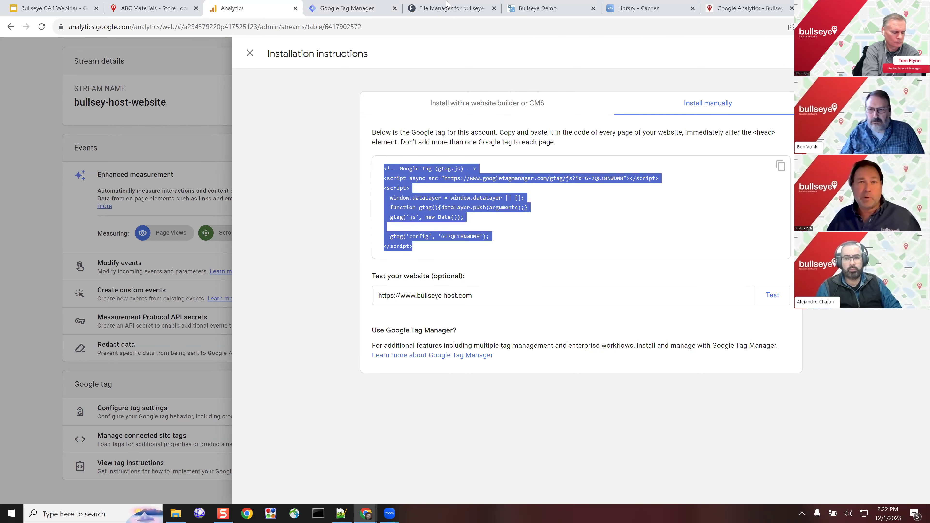
# Step: Switch to the File Manager for bullseye-host.com and open index.html from httpdocs in the code editor
pyautogui.click(446, 8)
pyautogui.click(286, 295)
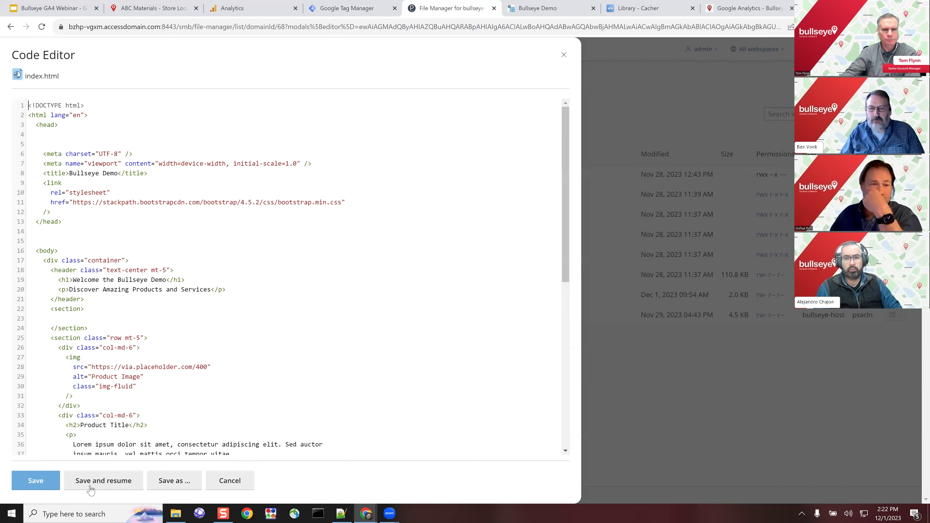
pyautogui.click(31, 483)
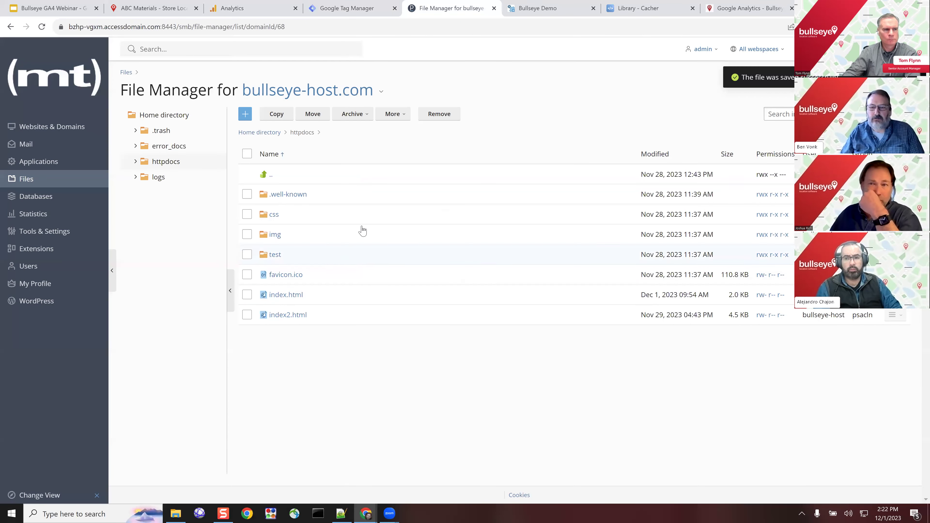
pyautogui.click(285, 298)
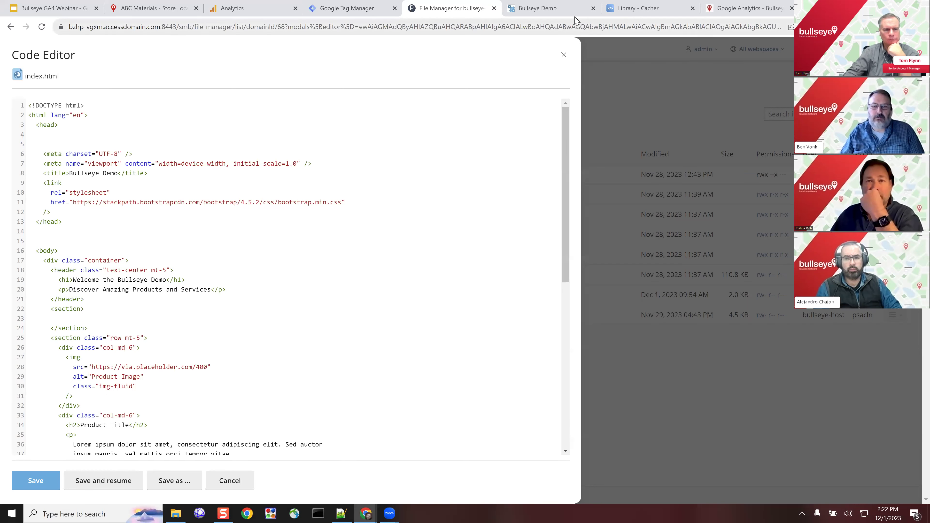
# Step: Paste the copied Google tag snippet directly below the opening head tag of index.html
pyautogui.click(243, 11)
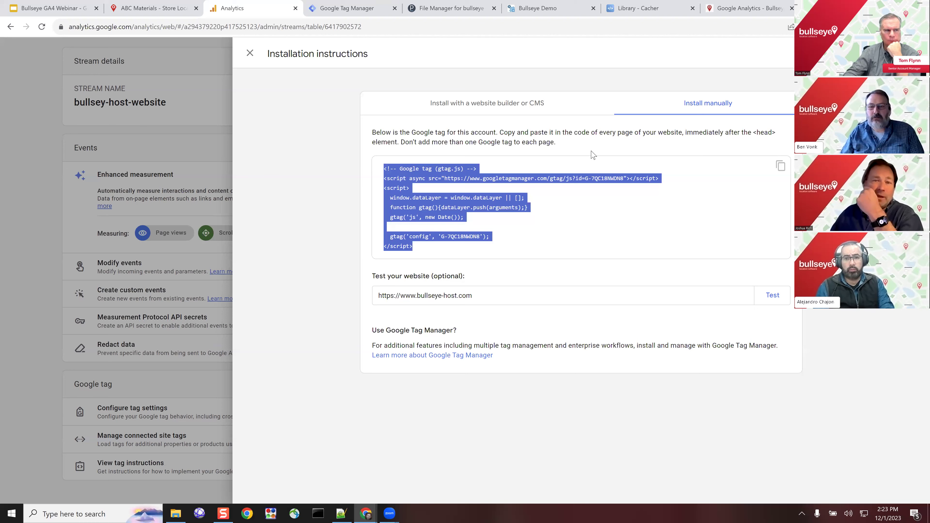
pyautogui.click(451, 8)
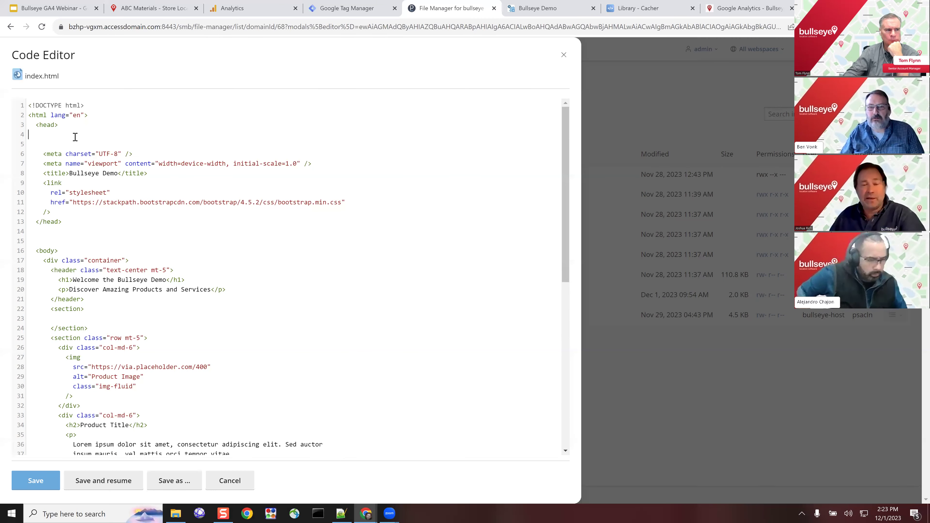
pyautogui.hotkey('ctrl', 'v')
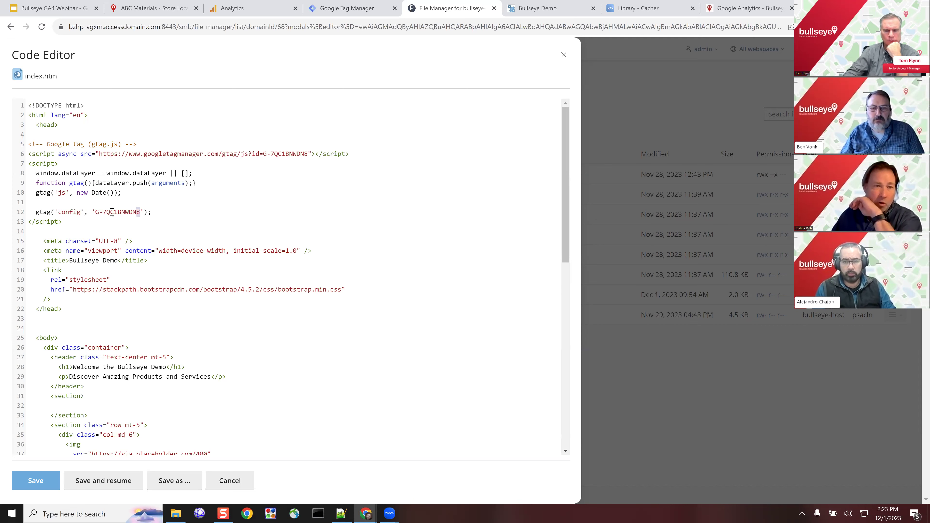
pyautogui.moveTo(141, 212); pyautogui.dragTo(94, 212)
pyautogui.click(264, 201)
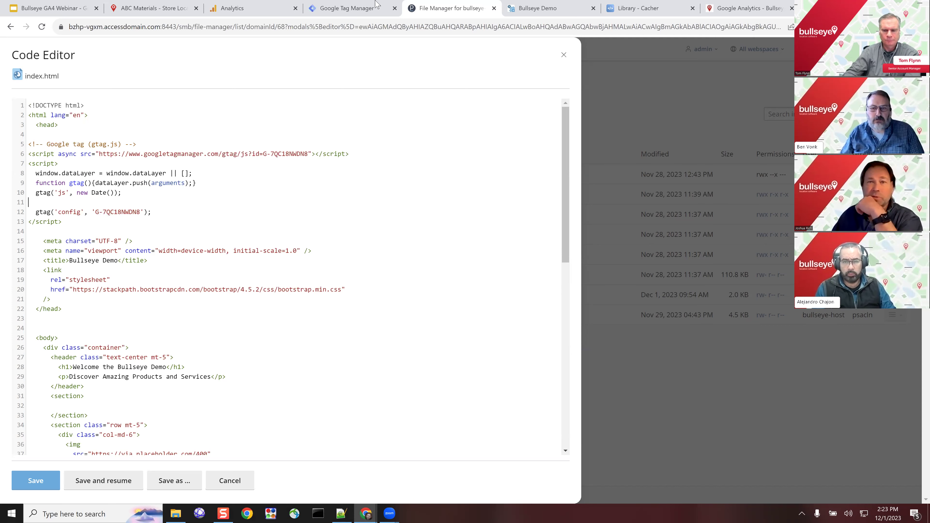
pyautogui.click(249, 8)
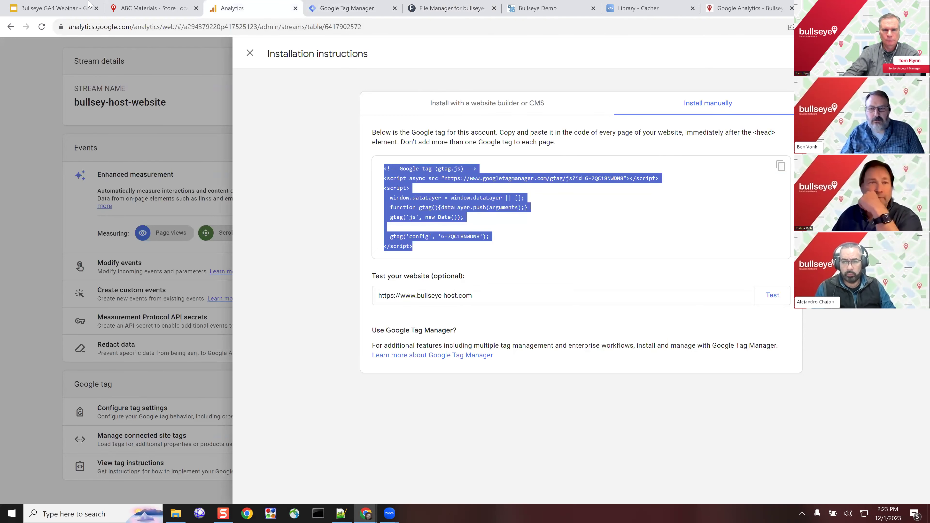
pyautogui.click(347, 7)
pyautogui.click(438, 5)
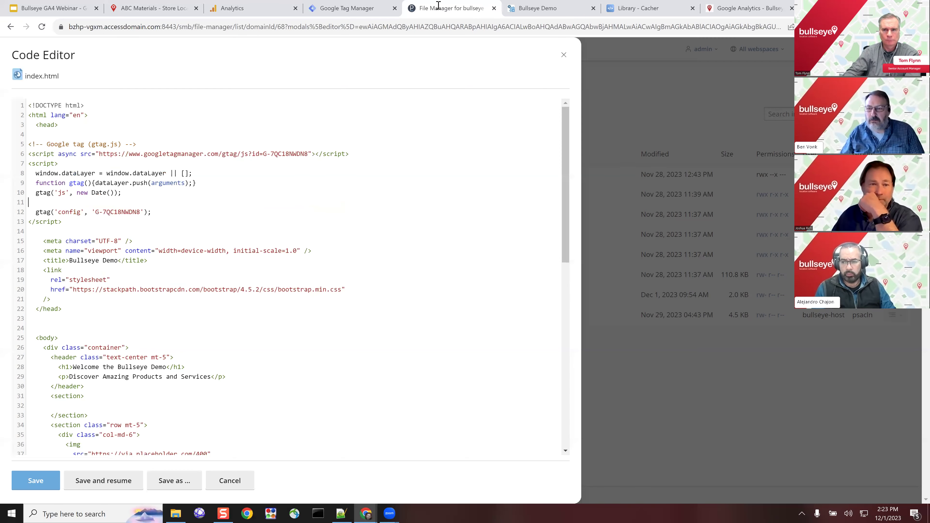
pyautogui.click(23, 484)
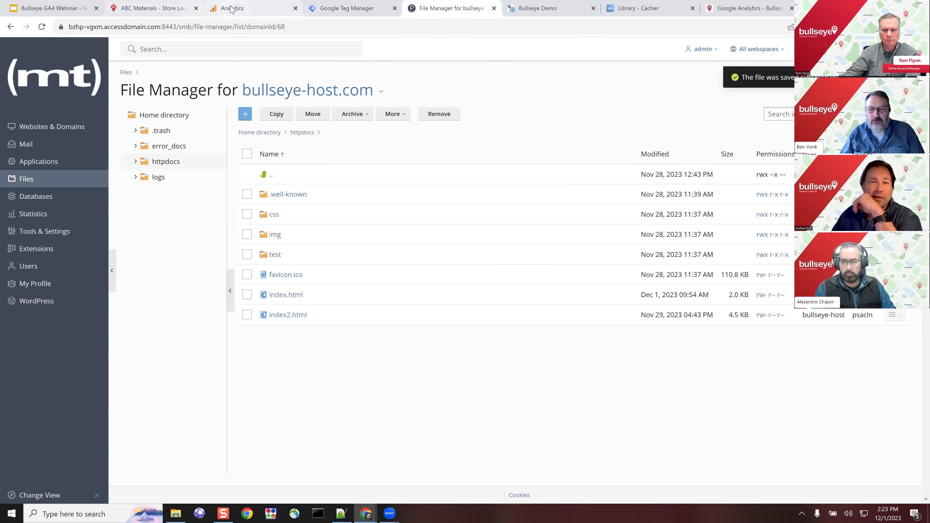
pyautogui.hotkey('ctrl', '3')
pyautogui.click(774, 297)
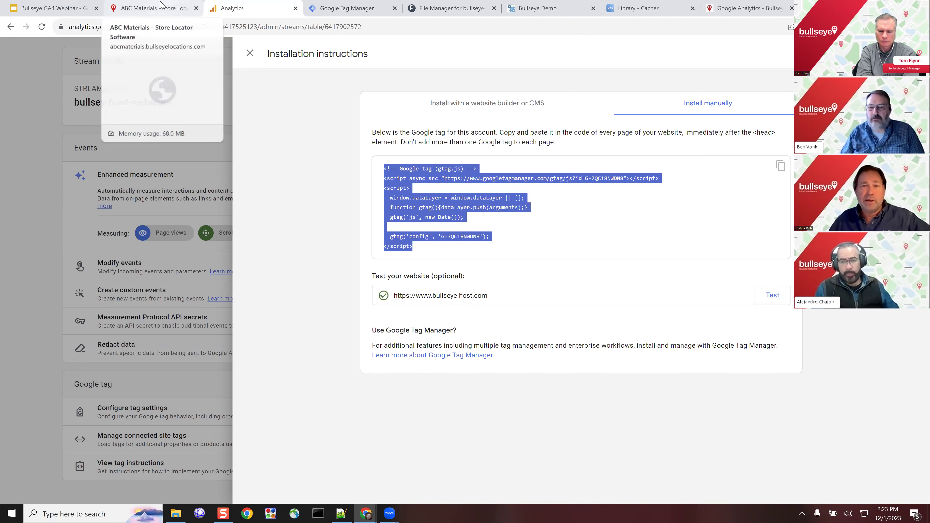
# Step: Review the "Add G-Tag on host page" item on the "Setting up Bullseye with GA4" slide
pyautogui.click(145, 8)
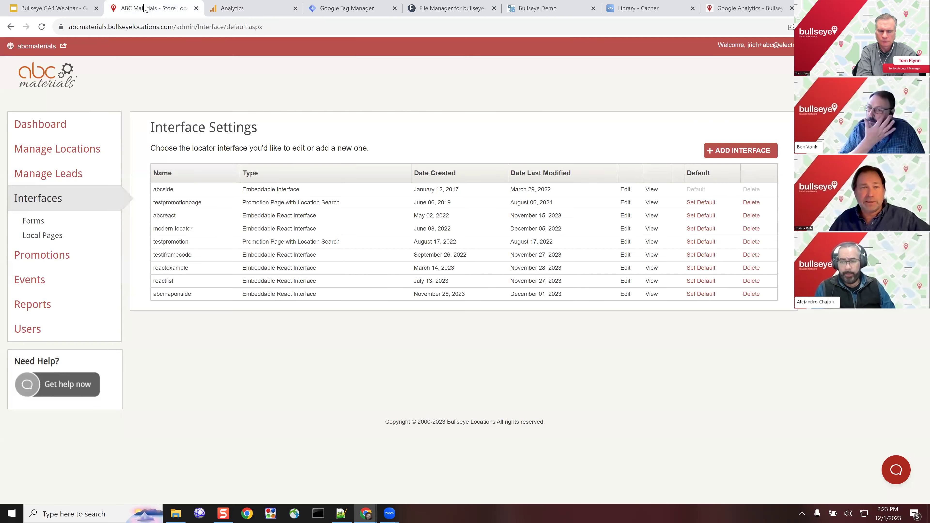
pyautogui.click(233, 5)
pyautogui.click(54, 8)
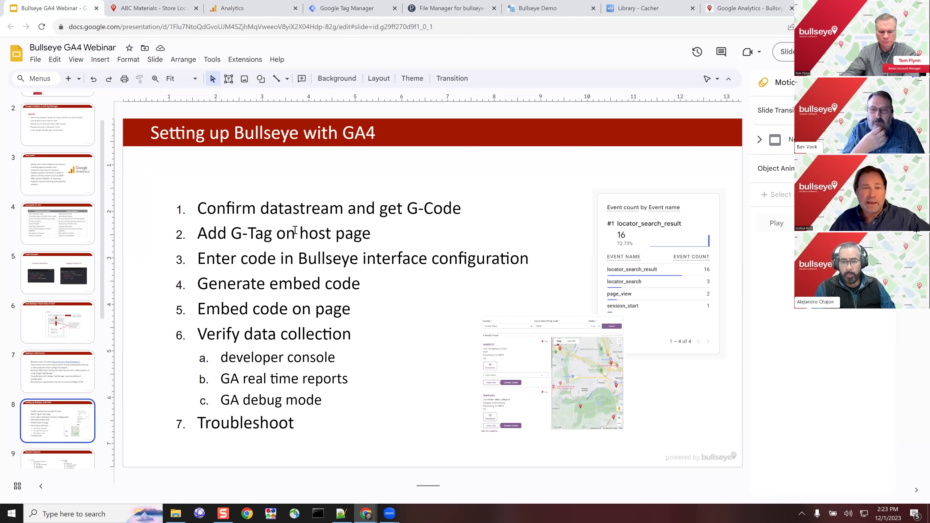
pyautogui.click(335, 233)
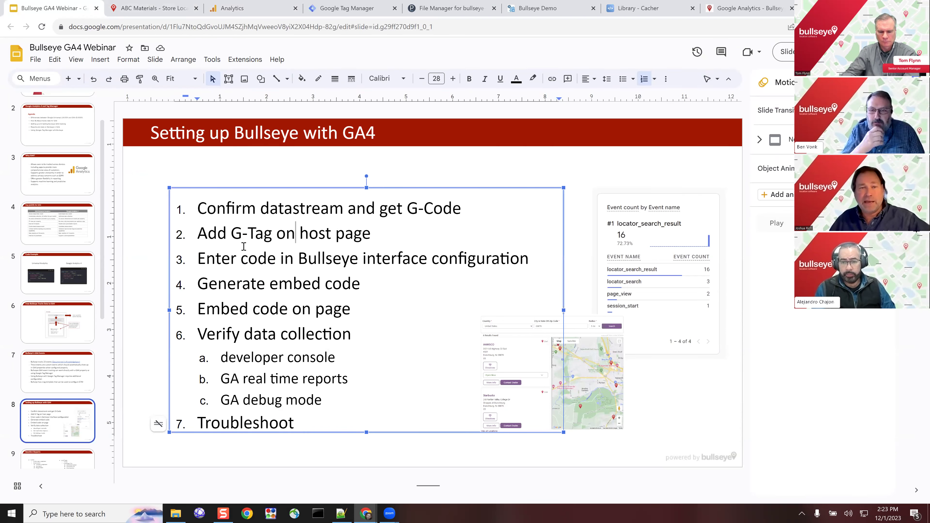
pyautogui.click(379, 232)
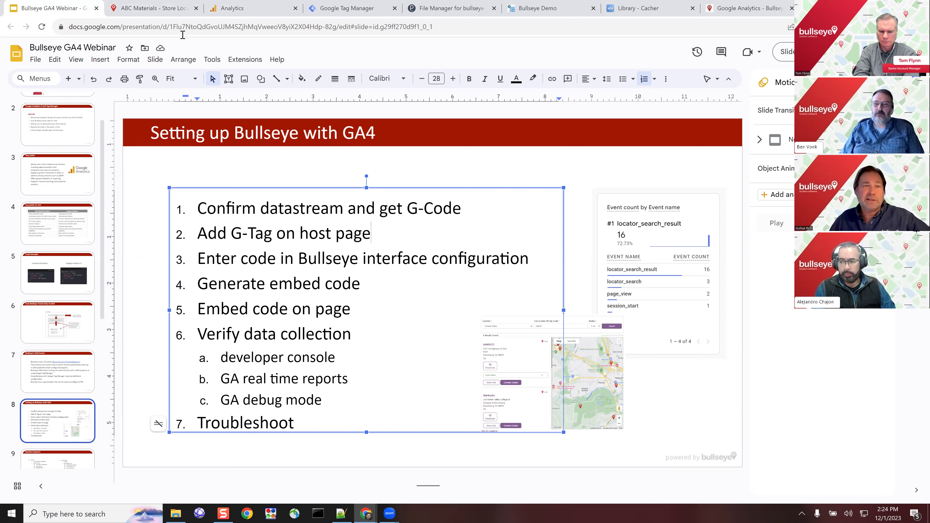
# Step: Switch to the ABC Materials Bullseye admin and open the abcmaponside interface for editing
pyautogui.click(146, 11)
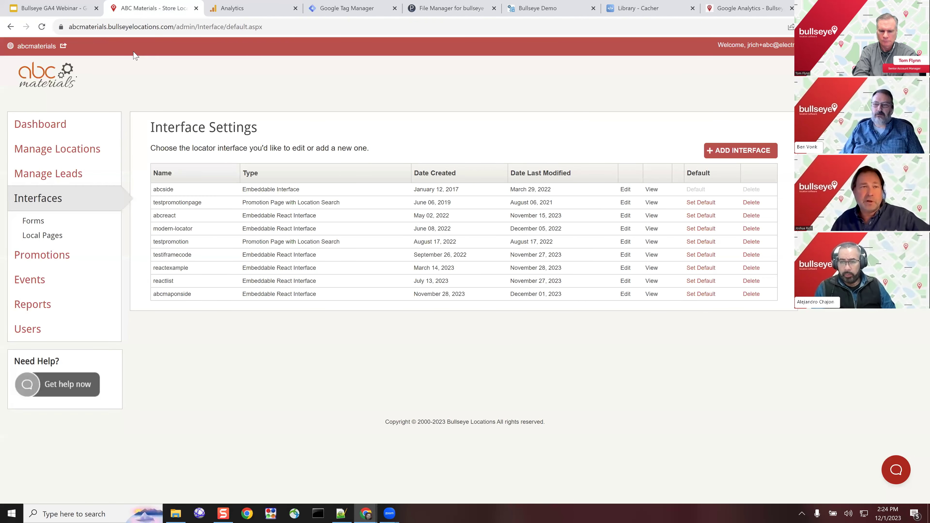
pyautogui.click(38, 200)
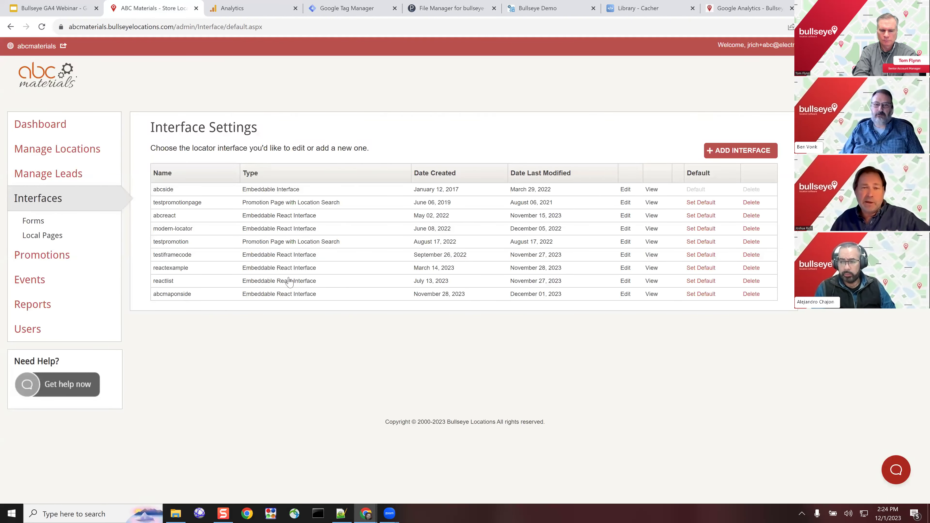
pyautogui.click(625, 294)
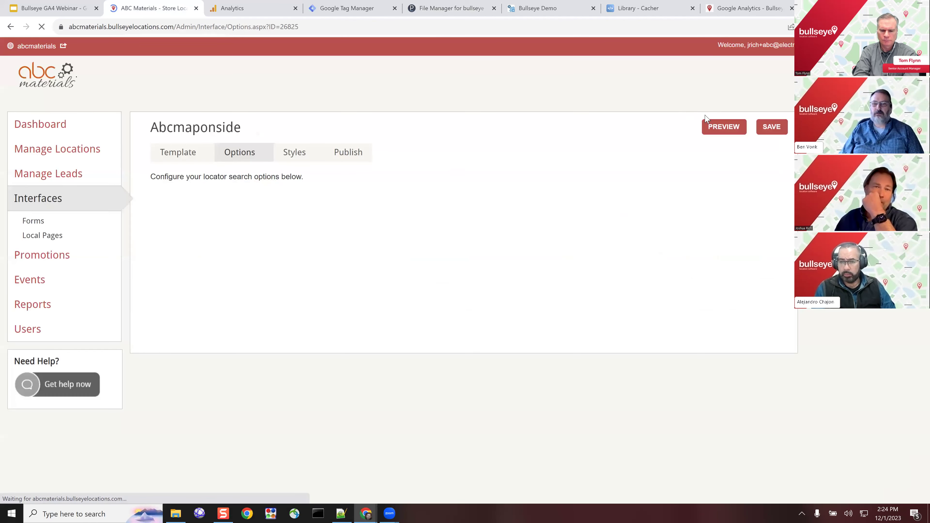
# Step: Examine the page source of bullseye-host.com for the Google tag script in its head section
pyautogui.click(554, 6)
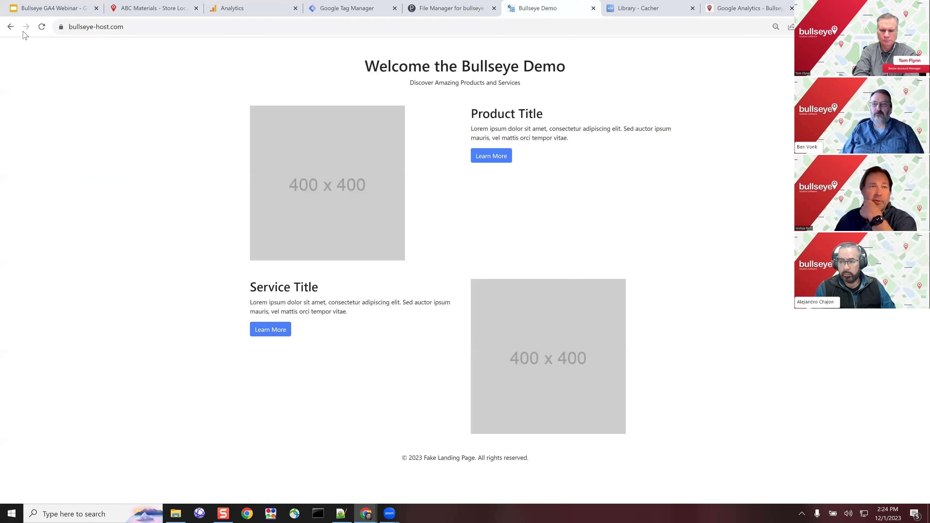
pyautogui.click(173, 32)
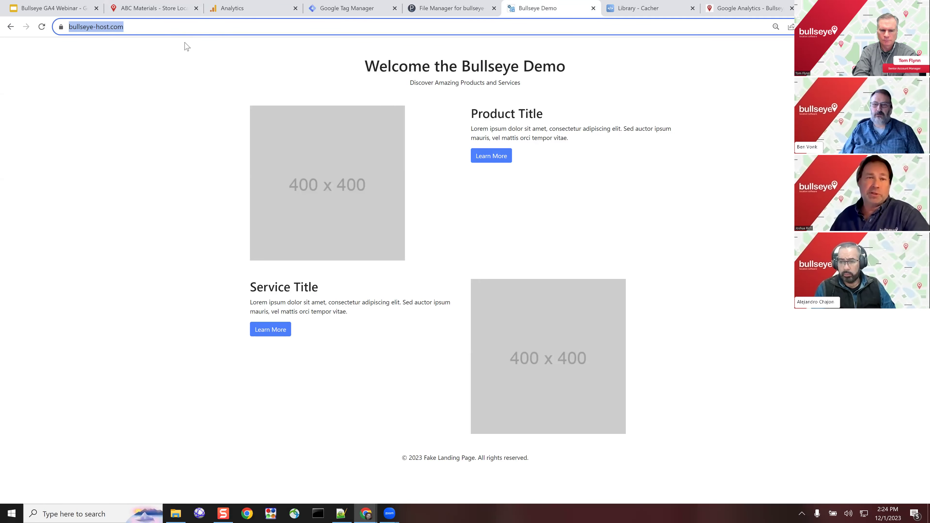
pyautogui.rightClick(97, 97)
pyautogui.click(134, 126)
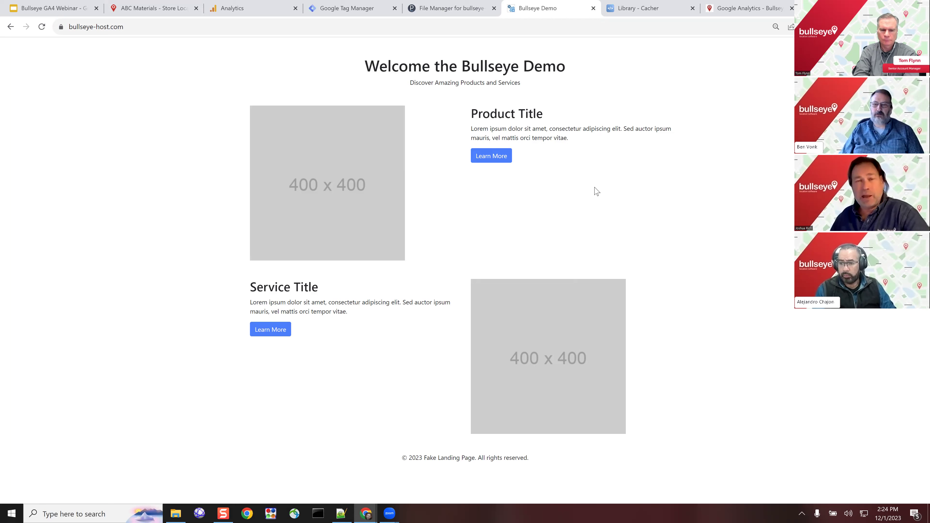
pyautogui.rightClick(768, 189)
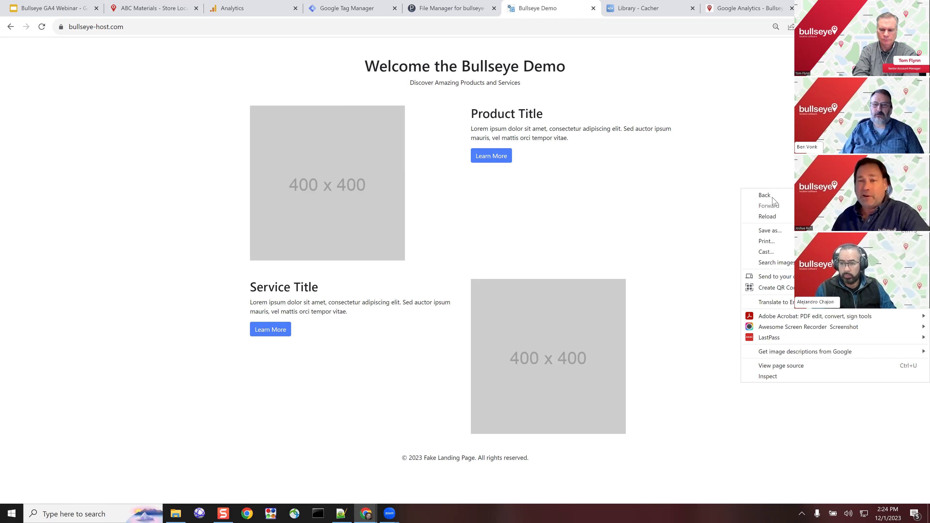
pyautogui.click(795, 366)
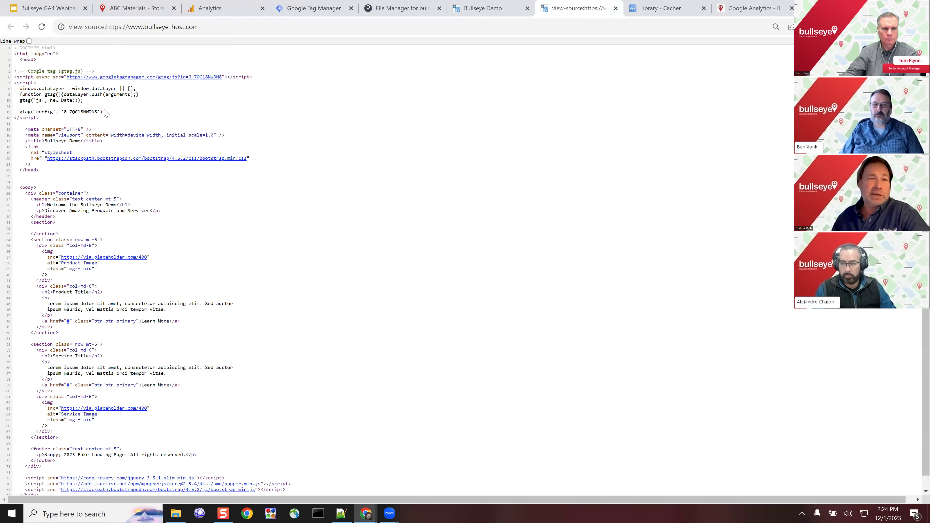
pyautogui.moveTo(45, 122); pyautogui.dragTo(14, 69)
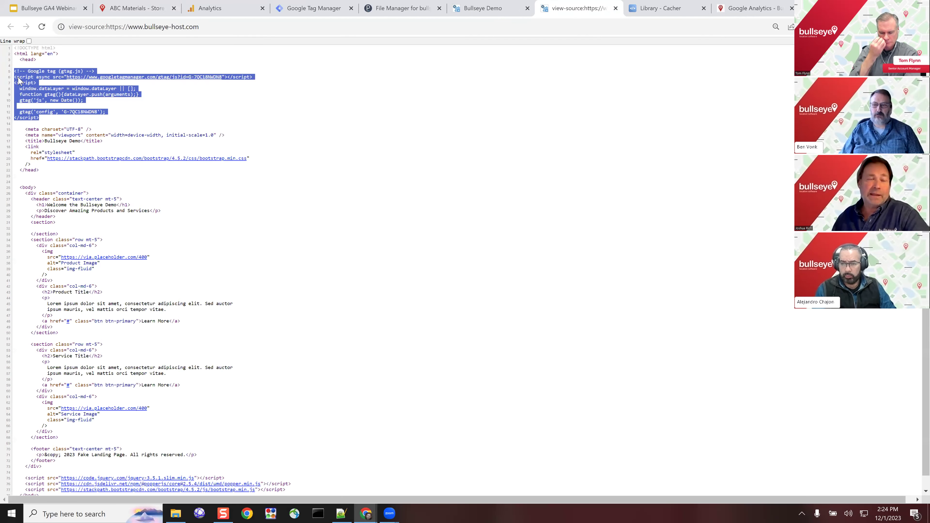
pyautogui.click(365, 129)
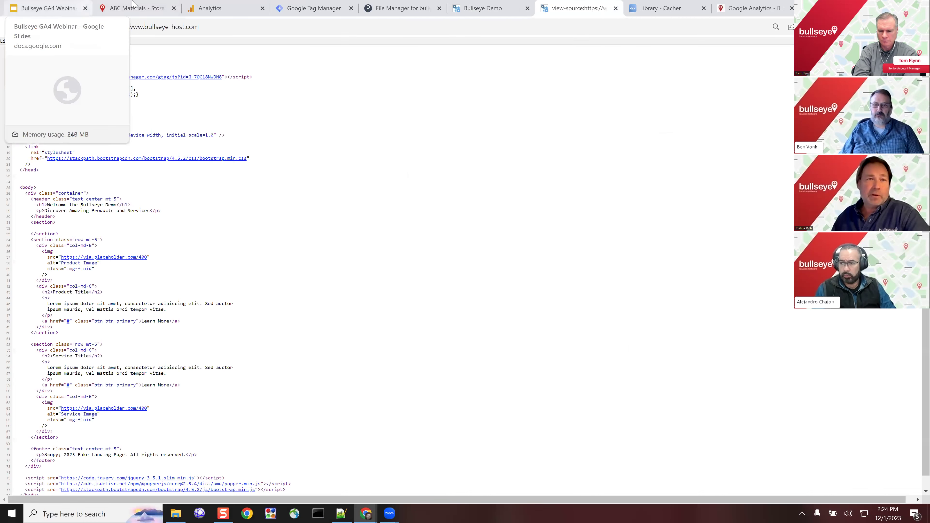
# Step: Review the Google Analytics fields in abcmaponside's General options and bring up its iFrame embed code in the publishing settings
pyautogui.click(135, 8)
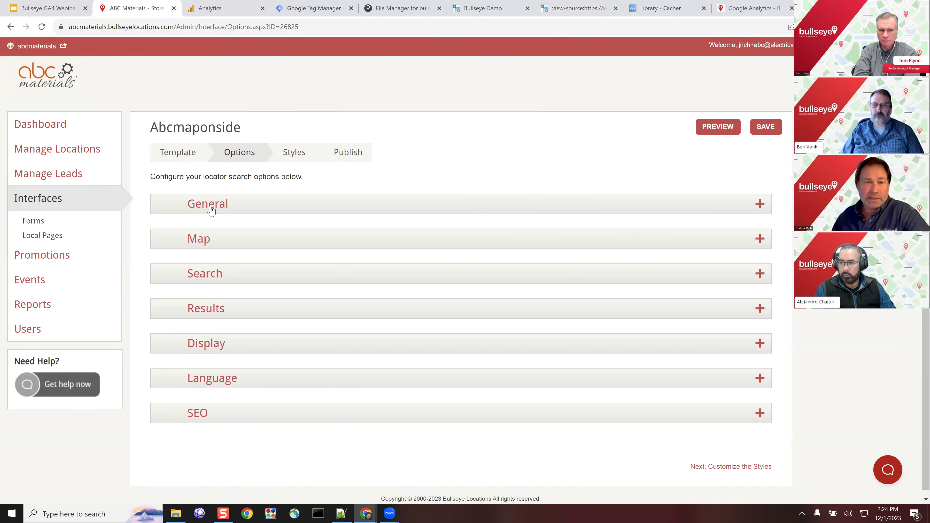
pyautogui.click(251, 199)
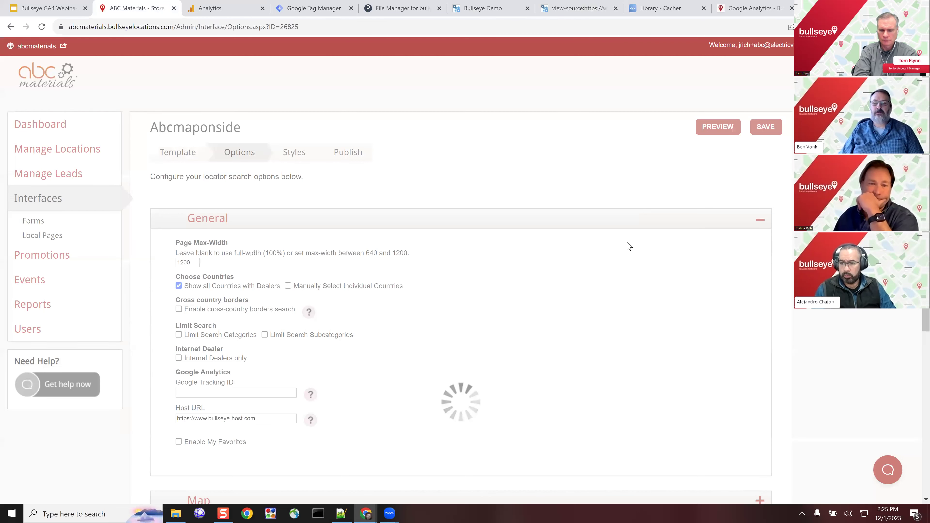
pyautogui.scroll(-3, 629, 246)
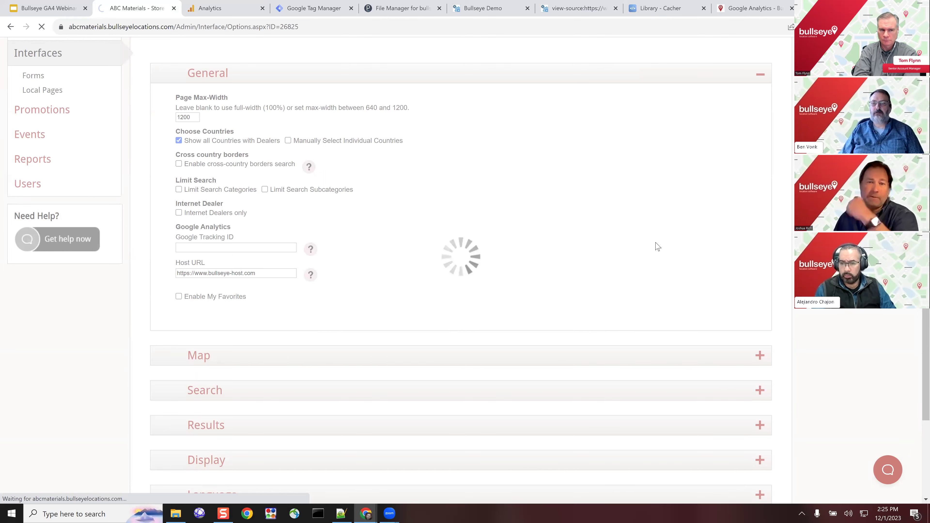
pyautogui.scroll(-10, 650, 247)
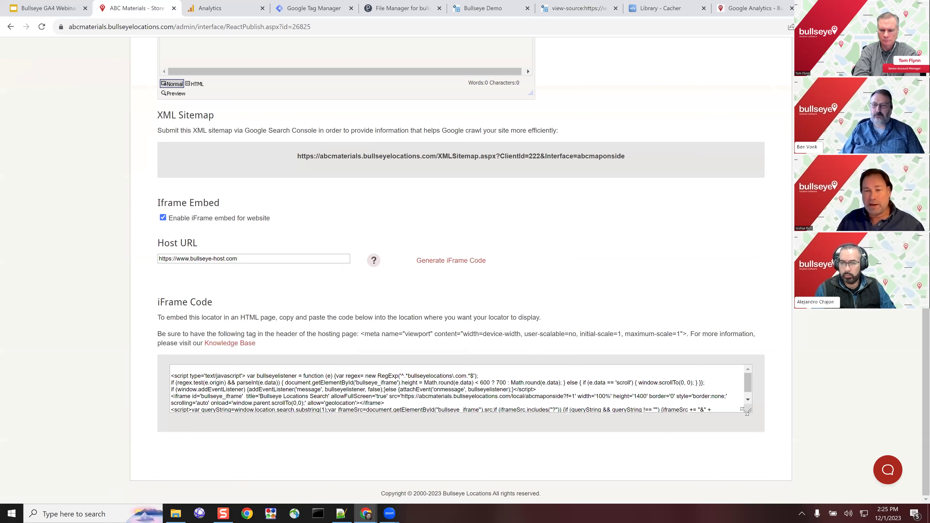
# Step: Enlarge the iFrame Code box and review abcmaponside's full embed code
pyautogui.moveTo(747, 410); pyautogui.dragTo(766, 480)
pyautogui.click(257, 385)
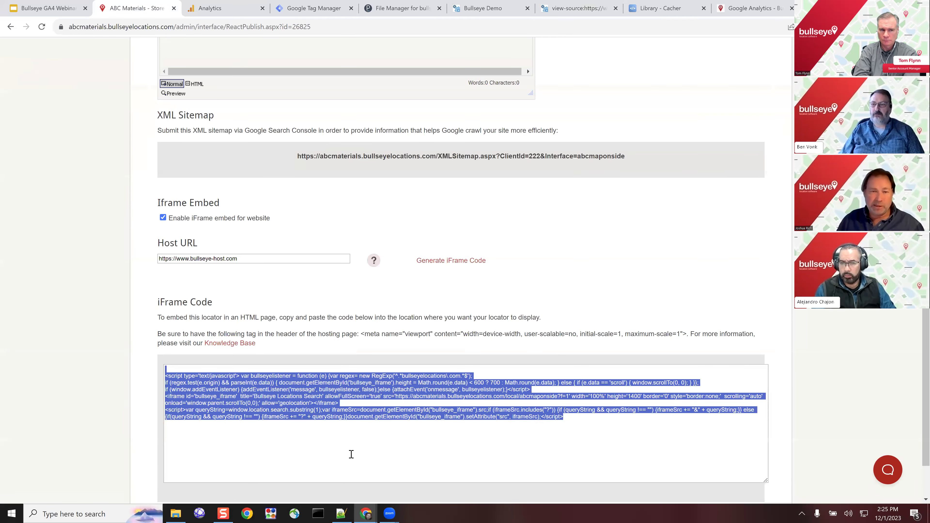
pyautogui.click(331, 470)
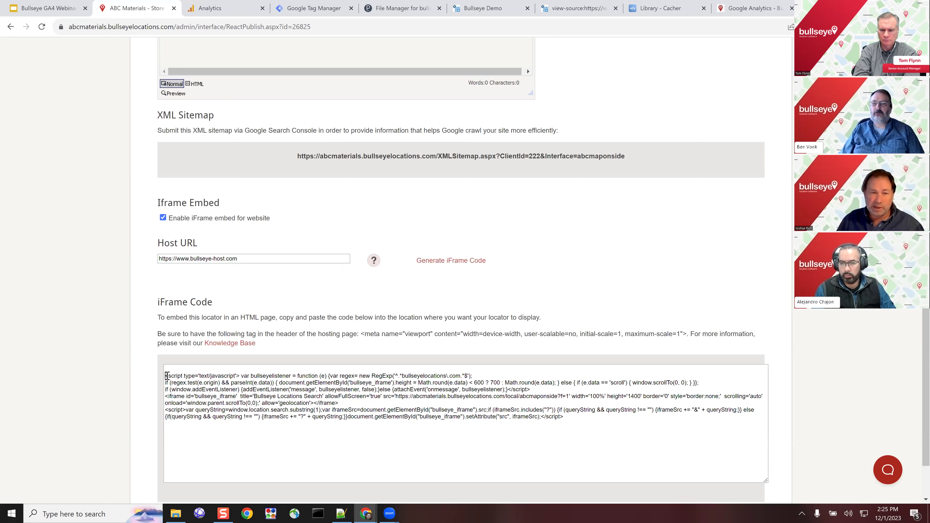
pyautogui.moveTo(165, 375); pyautogui.dragTo(168, 376)
pyautogui.click(334, 395)
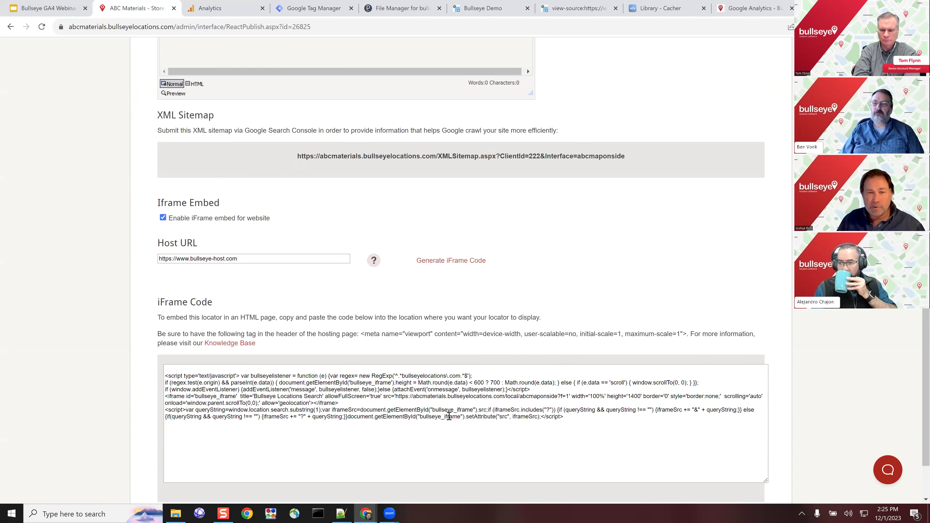
pyautogui.click(591, 424)
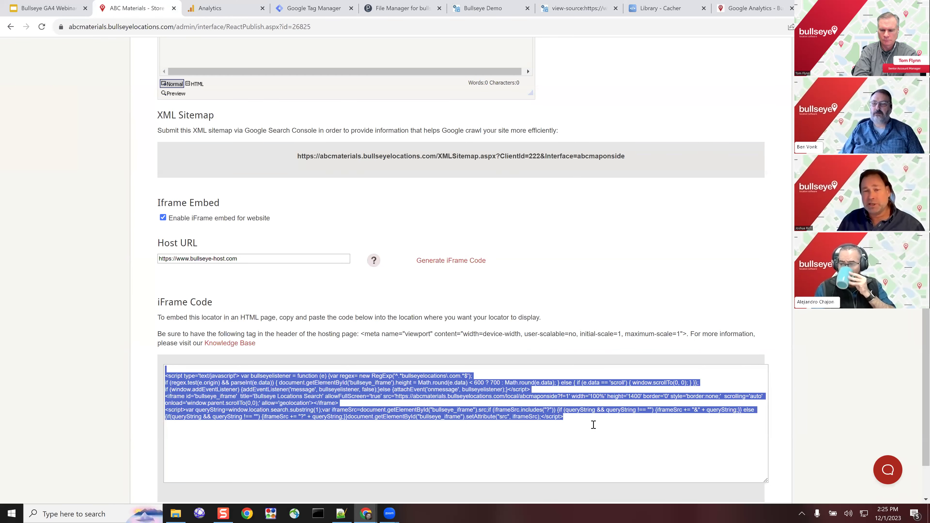
pyautogui.click(621, 422)
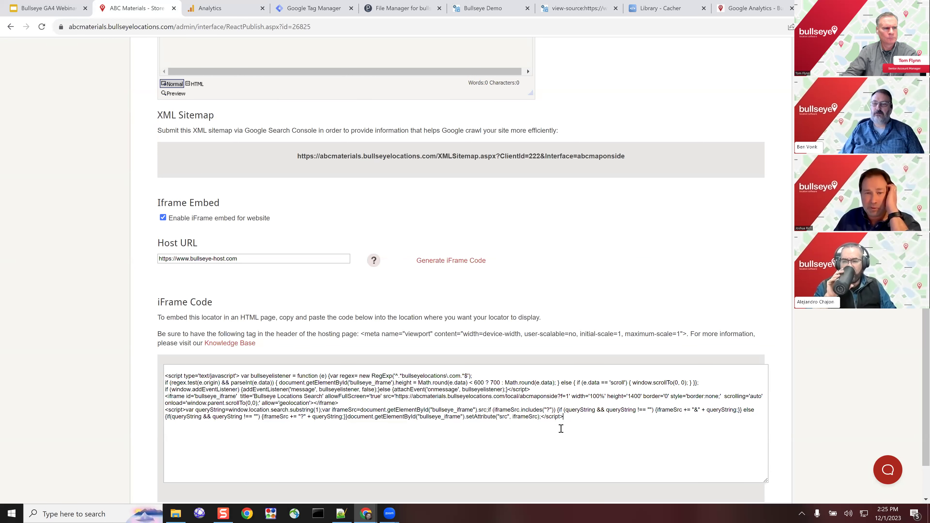
# Step: Return to abcmaponside's interface options and open the General section with its Google Analytics fields
pyautogui.scroll(10, 561, 428)
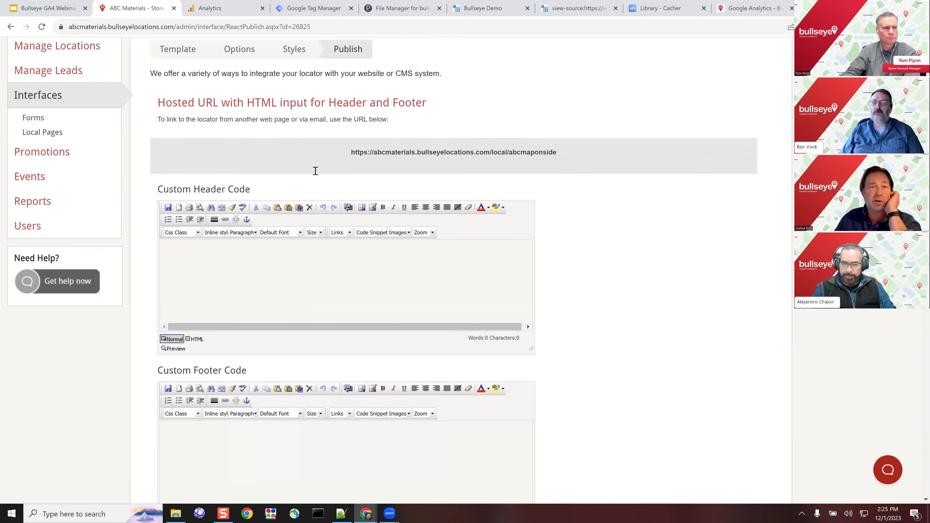
pyautogui.scroll(3, 315, 171)
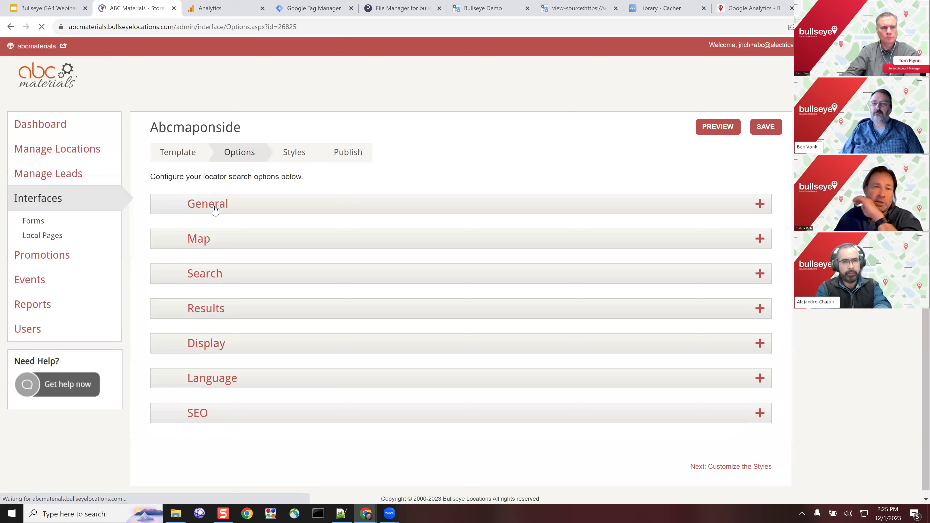
pyautogui.click(208, 203)
pyautogui.scroll(-4, 452, 239)
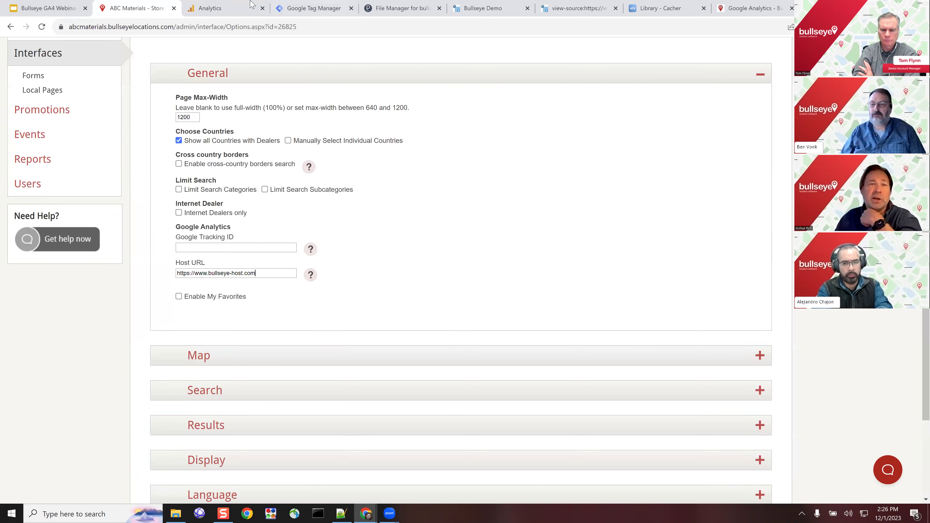
# Step: Switch to Google Analytics, close the installation instructions and copy the measurement ID of the bullsey-host-website stream
pyautogui.hotkey('ctrl', 'Tab')
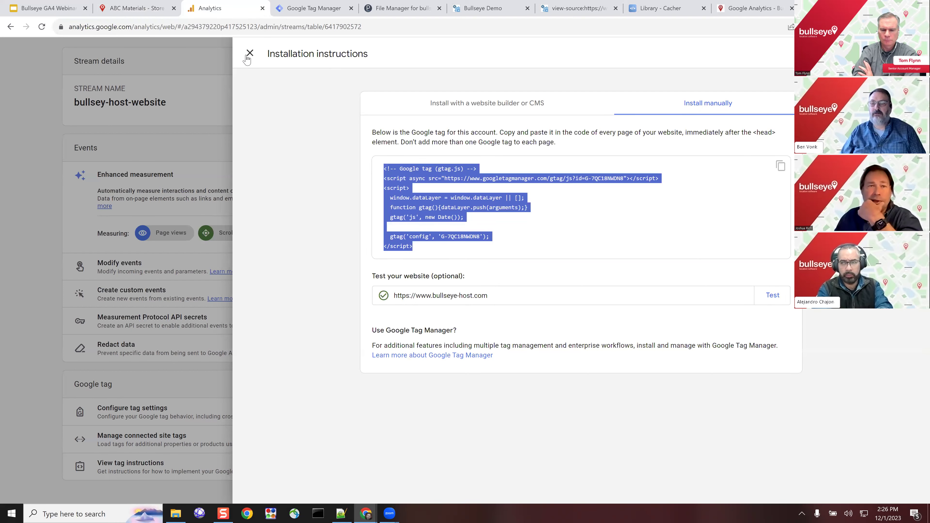
pyautogui.press('Escape')
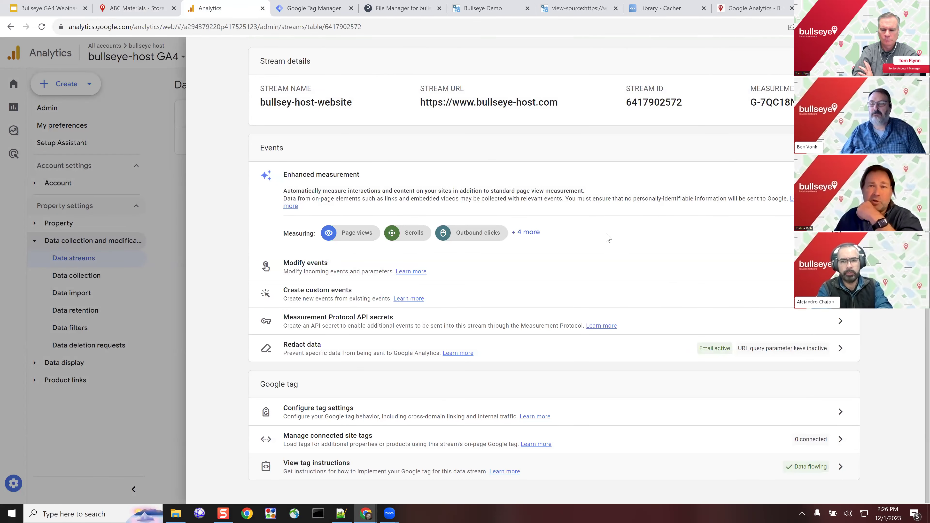
pyautogui.scroll(1, 608, 238)
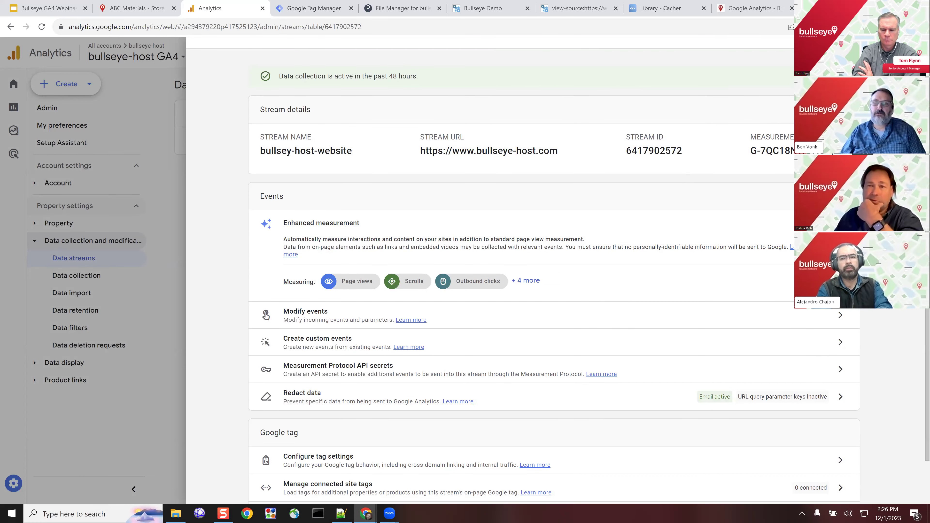
pyautogui.click(838, 150)
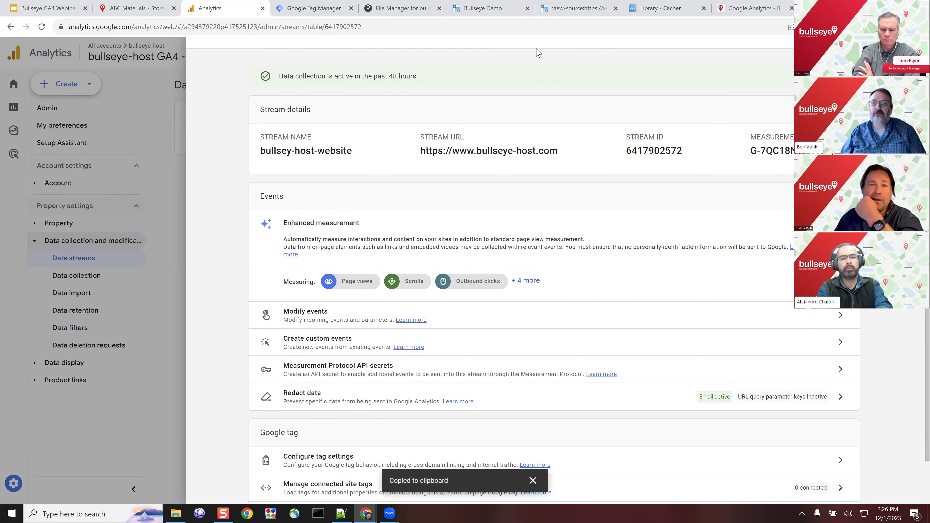
# Step: Set abcmaponside's Google Tracking ID to G-7QC18NWDN8 in the Bullseye admin and save the options
pyautogui.click(141, 8)
pyautogui.click(208, 248)
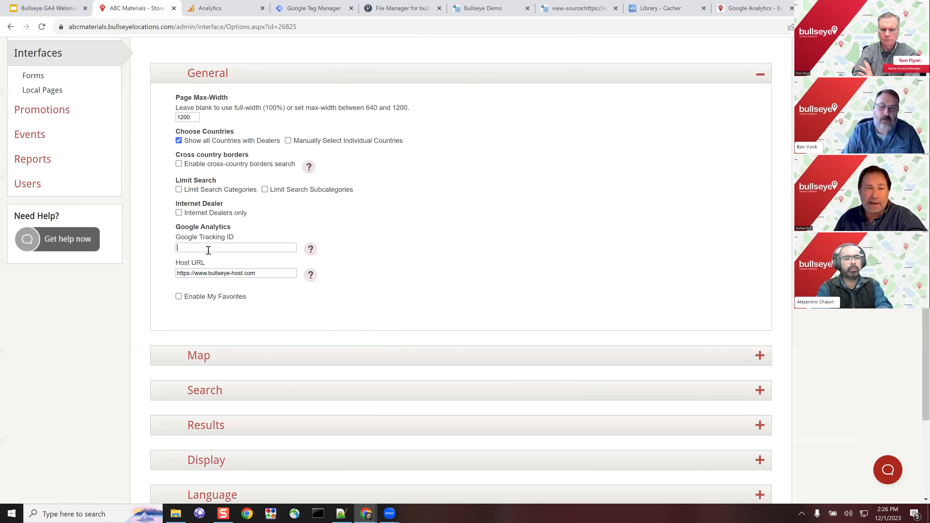
pyautogui.hotkey('ctrl', 'v')
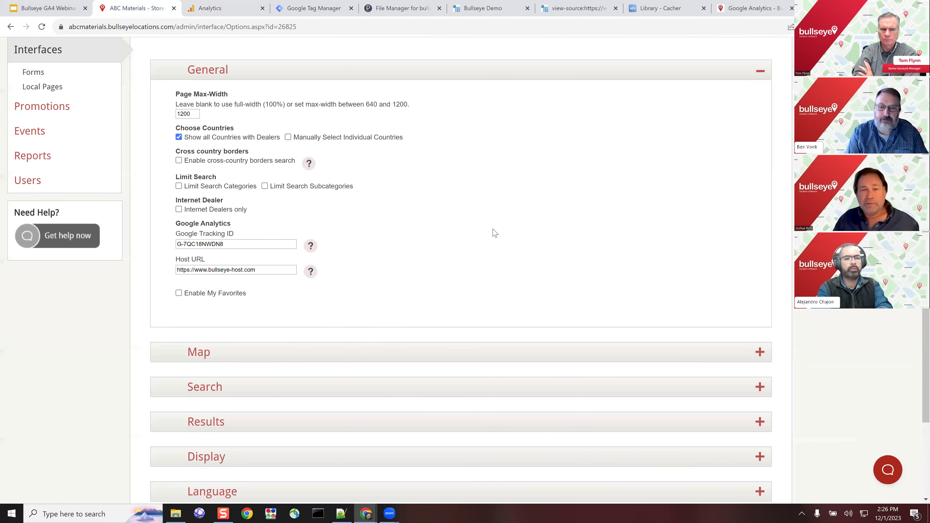
pyautogui.scroll(-3, 492, 233)
pyautogui.scroll(7, 584, 148)
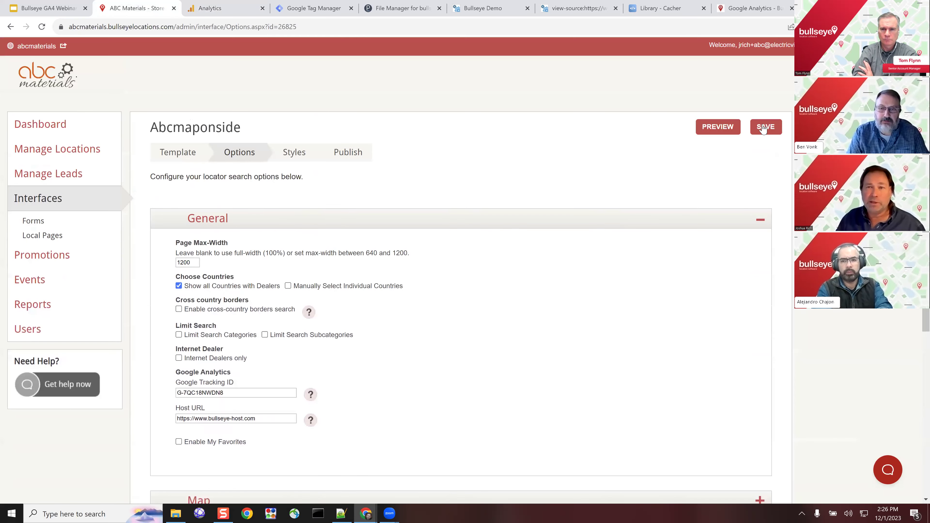
pyautogui.click(765, 126)
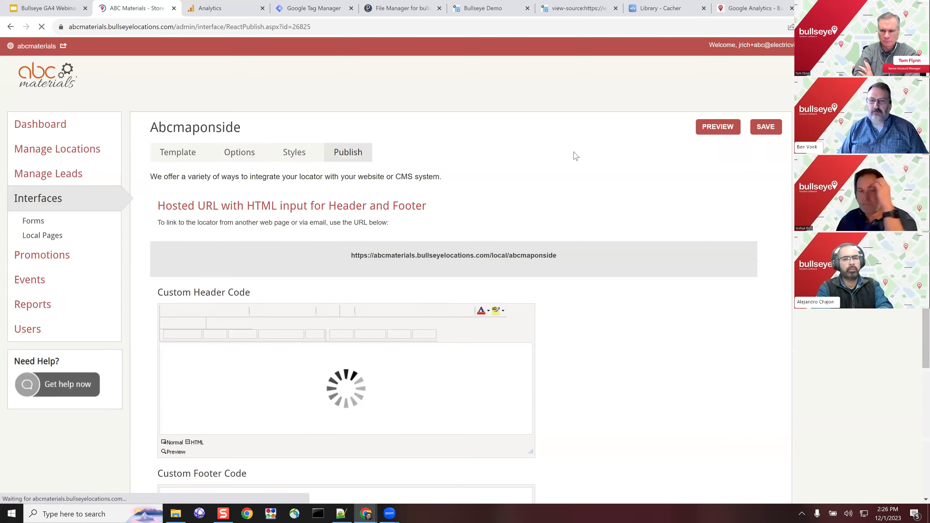
# Step: Enlarge the regenerated iFrame code in abcmaponside's publishing settings and insert two blank lines after the tracking script
pyautogui.scroll(-8, 568, 165)
pyautogui.scroll(-5, 568, 173)
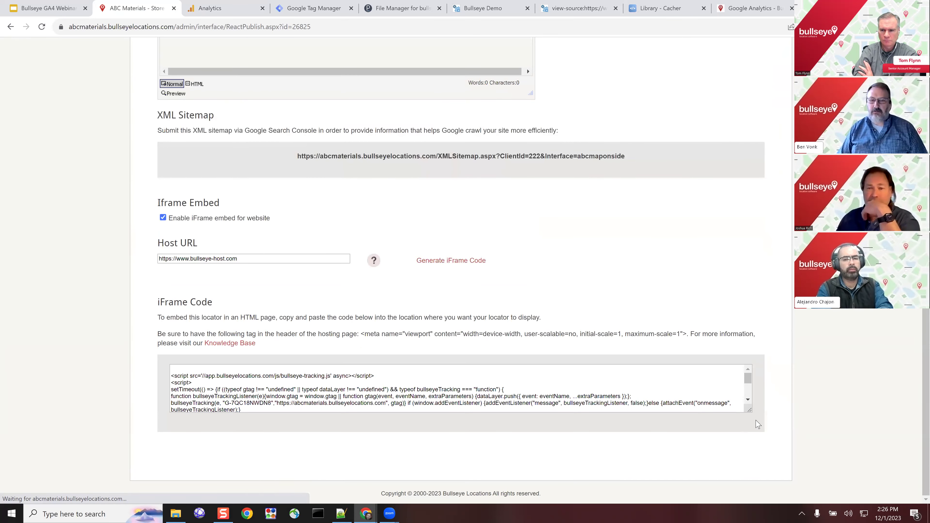
pyautogui.moveTo(748, 411); pyautogui.dragTo(764, 507)
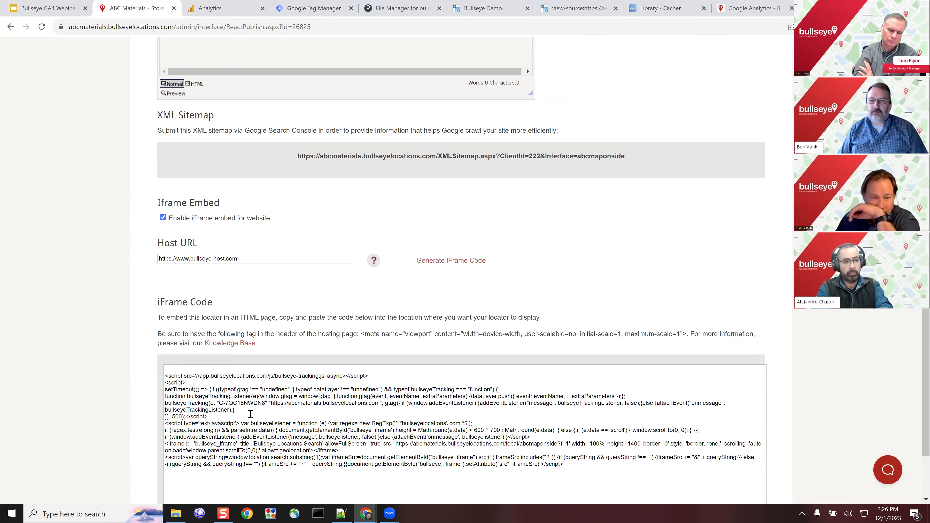
pyautogui.click(225, 415)
pyautogui.hotkey('ctrl', 'a')
pyautogui.click(236, 417)
pyautogui.press('Return')
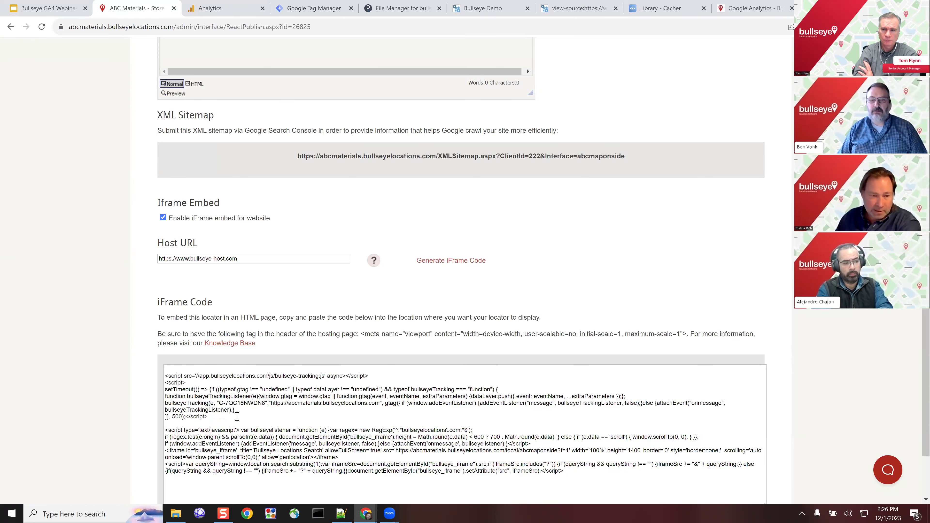
pyautogui.press('Return')
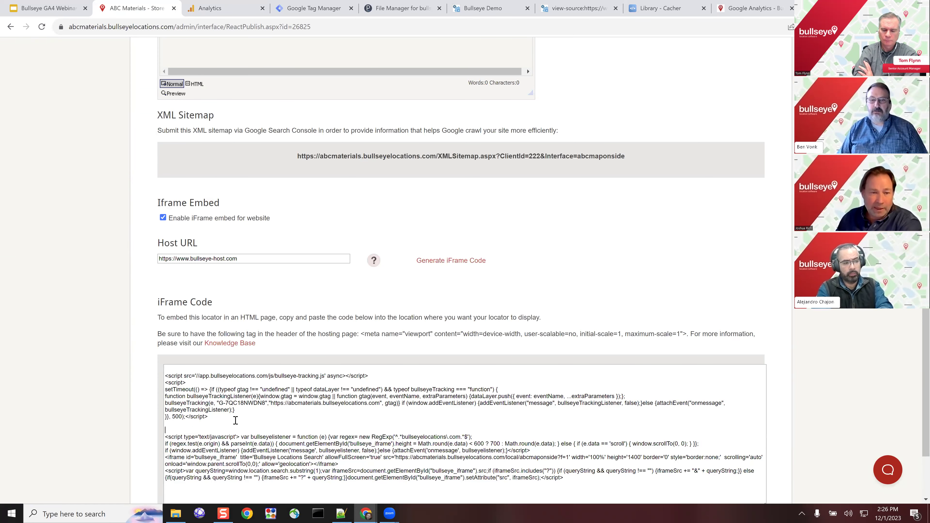
# Step: Examine the tracking ID passed to the bullseyeTracking call in the iFrame code
pyautogui.hotkey('ctrl', 'a')
pyautogui.click(255, 413)
pyautogui.moveTo(220, 402); pyautogui.dragTo(267, 403)
pyautogui.hotkey('ctrl', 'a')
pyautogui.click(266, 416)
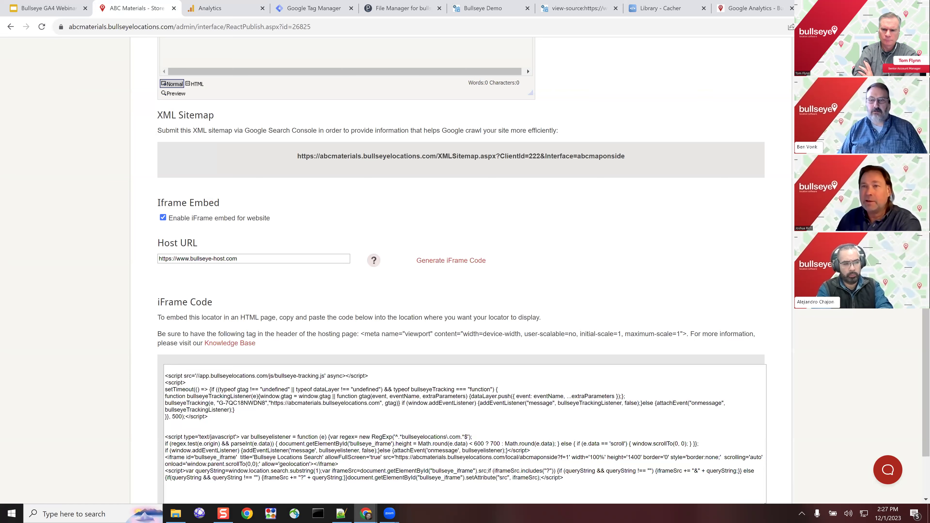
# Step: Zoom in on the page and examine the tracking script and the locator embed script in the iFrame code
pyautogui.hotkey('alt', 'f')
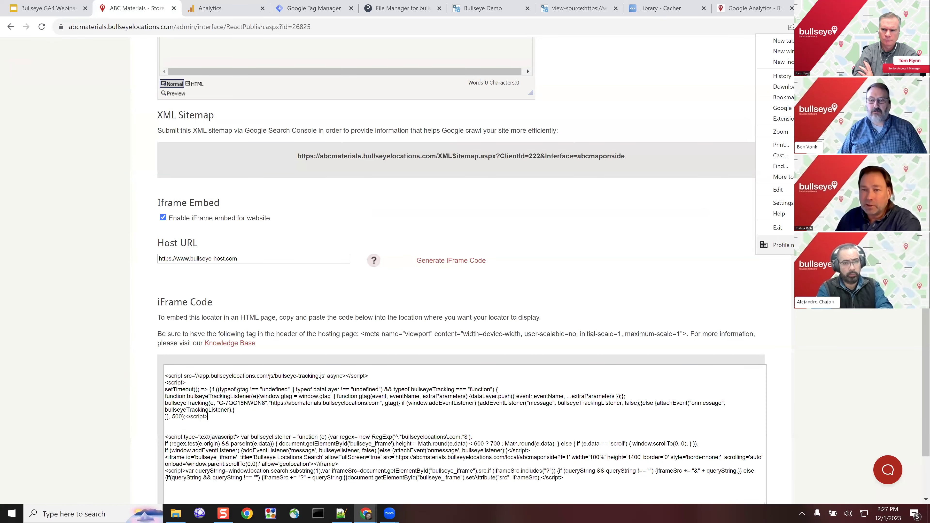
pyautogui.hotkey('ctrl', '+')
pyautogui.hotkey('ctrl', '+')
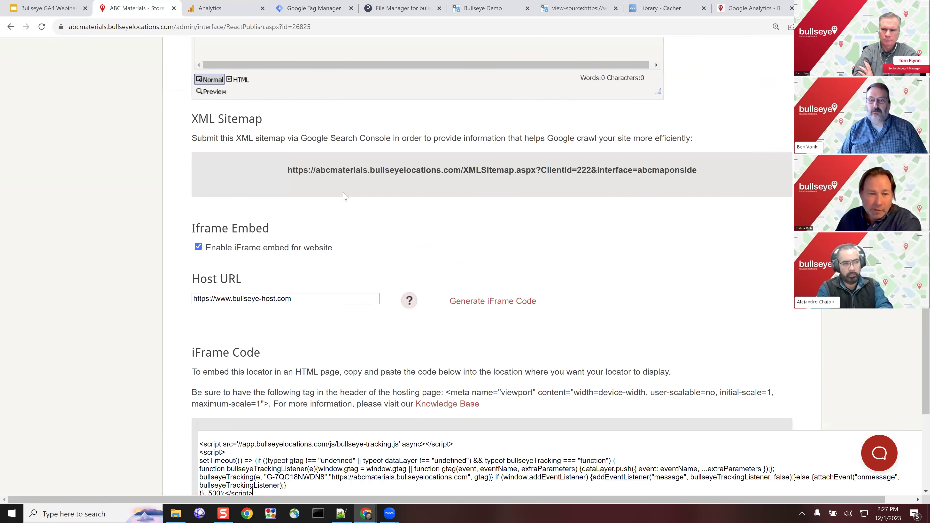
pyautogui.scroll(-4, 291, 259)
pyautogui.hotkey('ctrl', 'a')
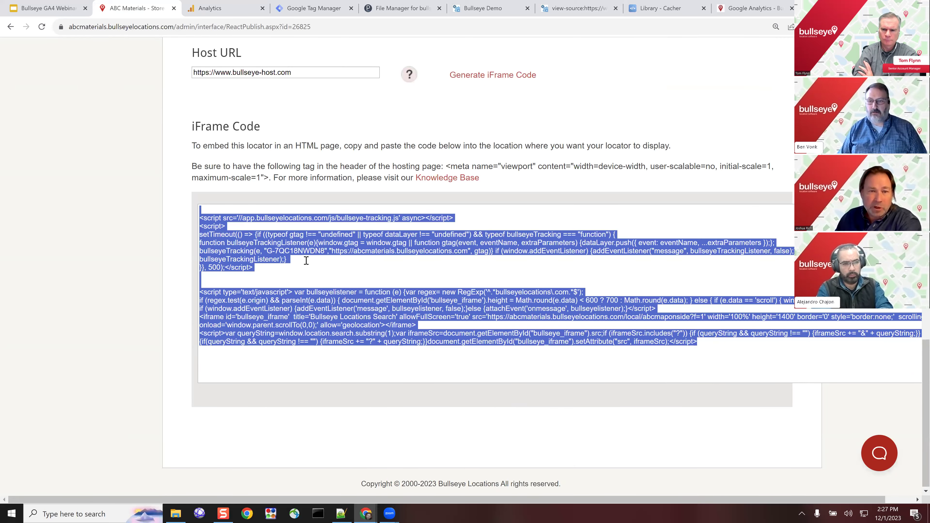
pyautogui.click(275, 251)
pyautogui.hotkey('ctrl', 'a')
pyautogui.click(265, 274)
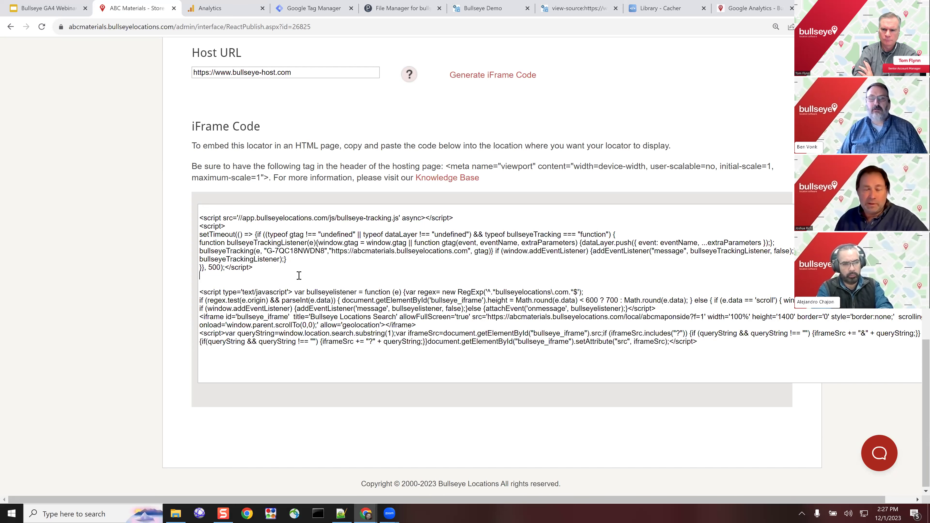
pyautogui.hotkey('ctrl', 'a')
pyautogui.click(299, 285)
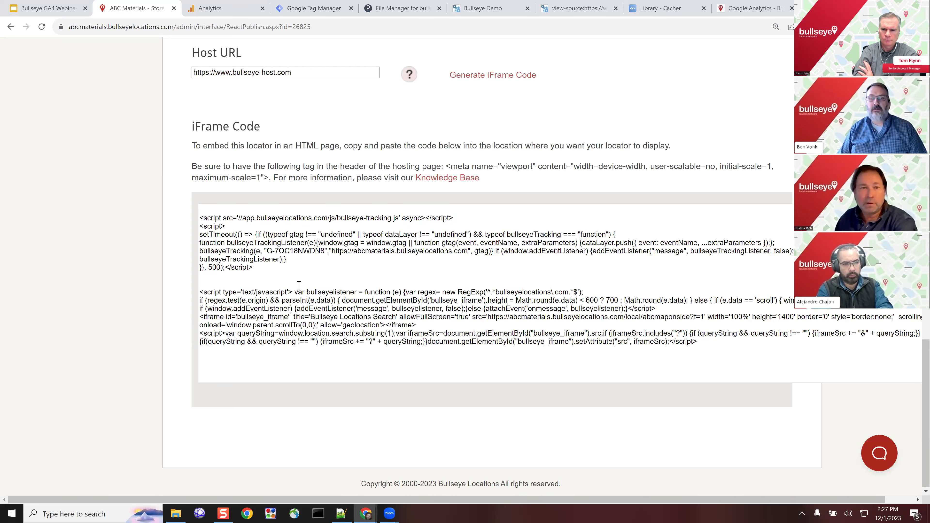
# Step: Remove the two blank lines from the iFrame code, reduce the page zoom and save abcmaponside's publishing settings
pyautogui.press('BackSpace')
pyautogui.press('BackSpace')
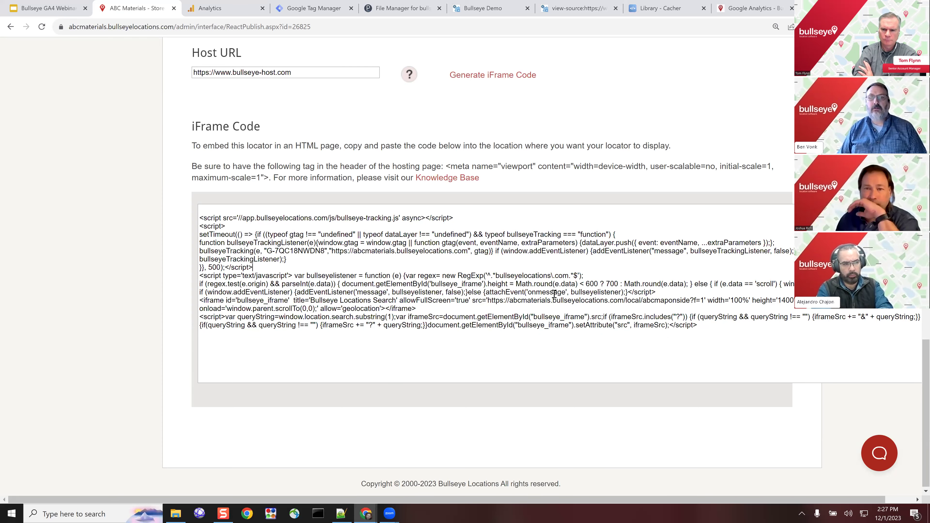
pyautogui.scroll(15, 554, 293)
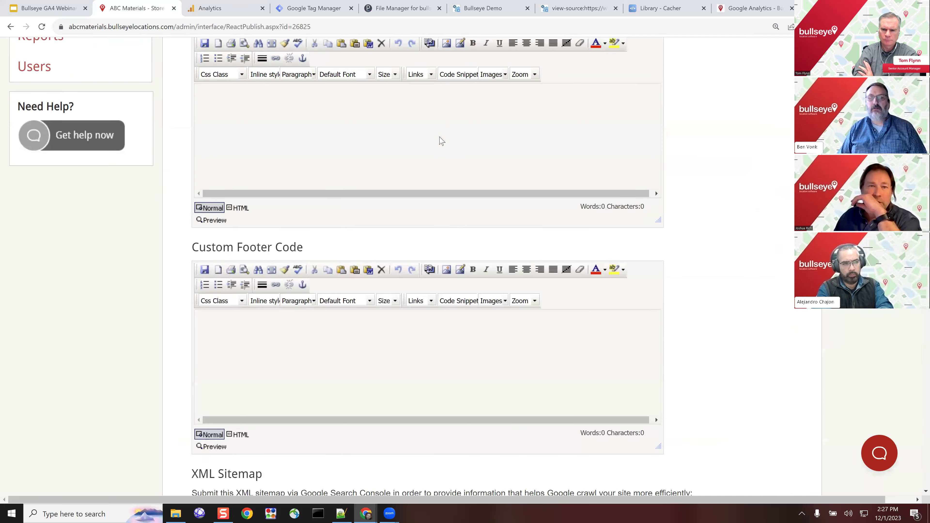
pyautogui.scroll(8, 442, 141)
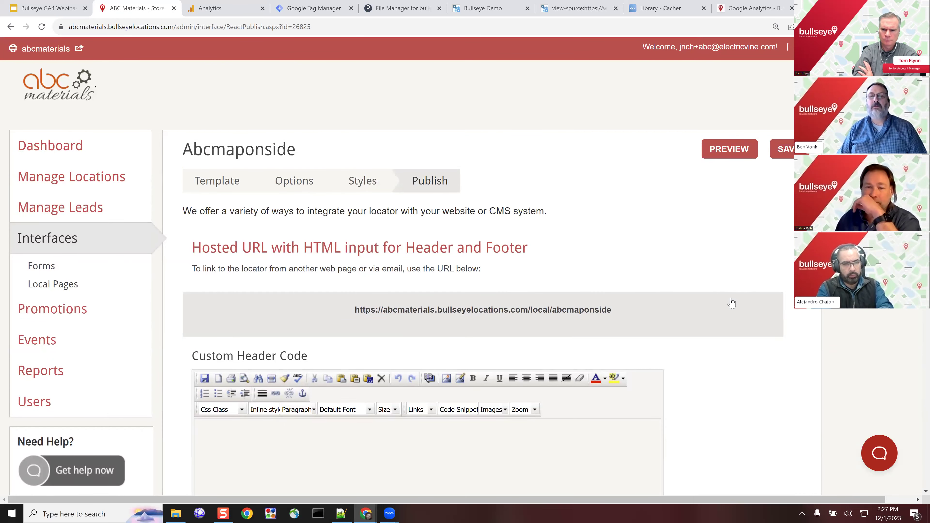
pyautogui.moveTo(624, 499); pyautogui.dragTo(653, 501)
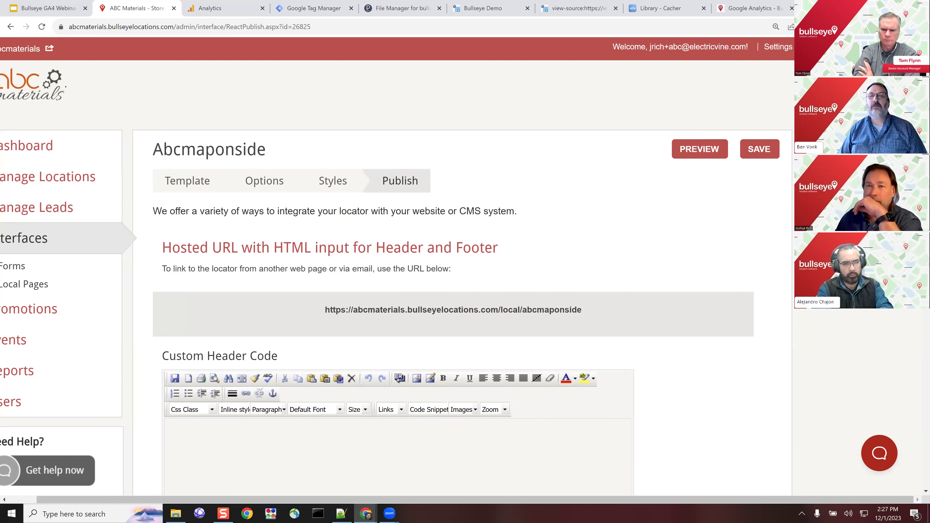
pyautogui.hotkey('alt', 'f')
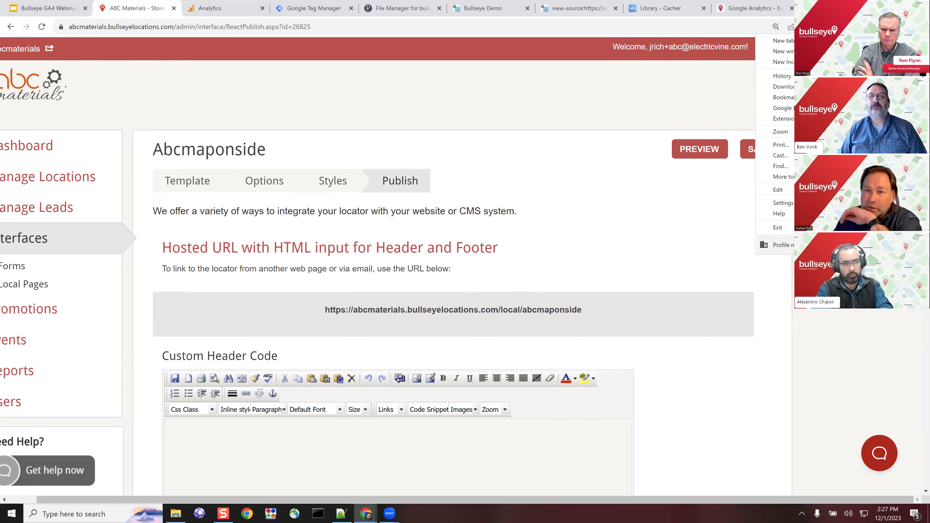
pyautogui.hotkey('ctrl', '-')
pyautogui.click(820, 392)
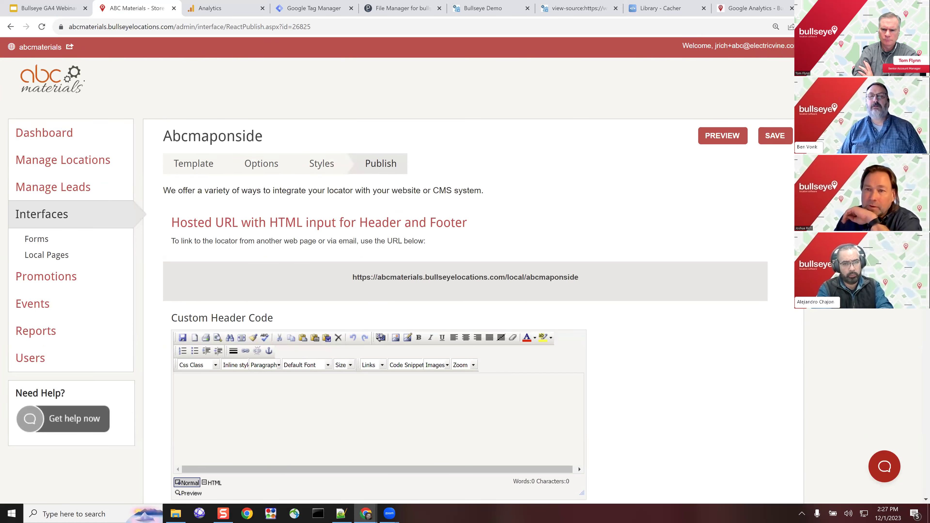
pyautogui.click(781, 139)
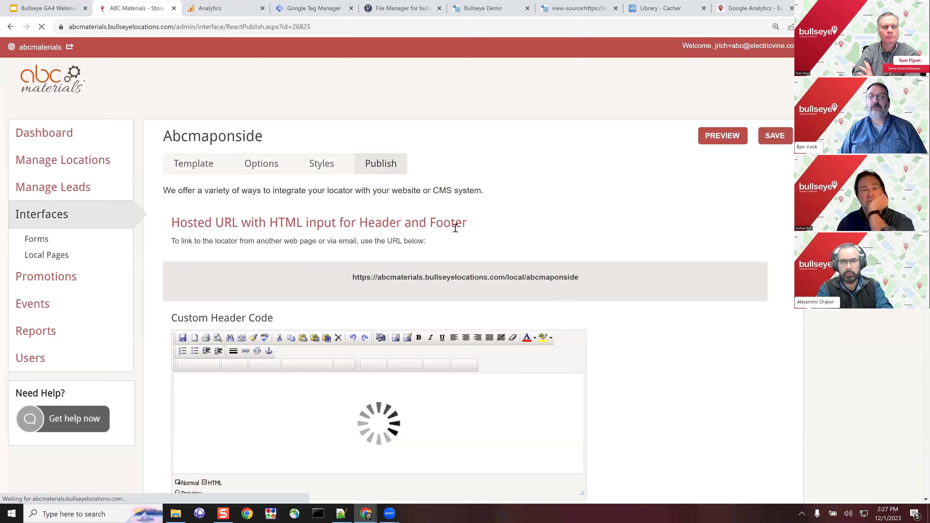
# Step: Go back to abcmaponside's iFrame code in the publishing settings and enlarge its box to show more of the code
pyautogui.scroll(-8, 456, 230)
pyautogui.scroll(-5, 454, 233)
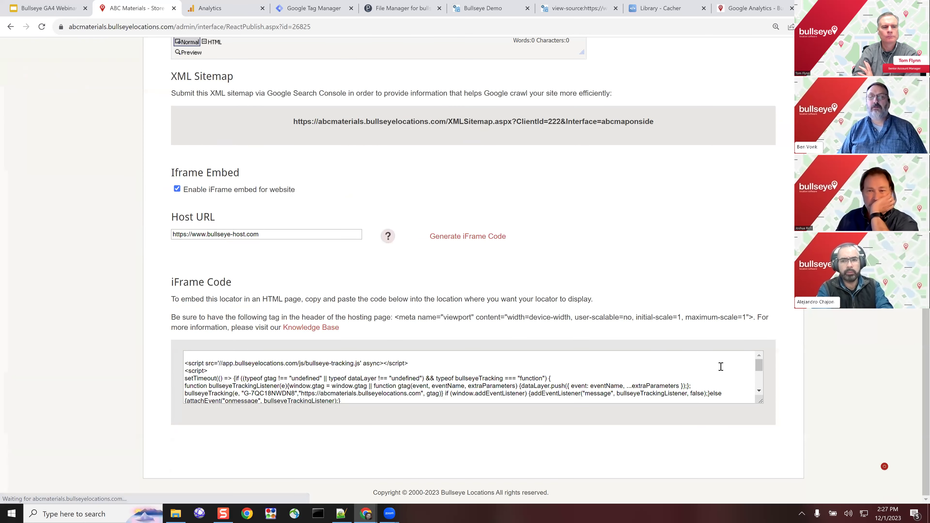
pyautogui.moveTo(761, 402); pyautogui.dragTo(787, 481)
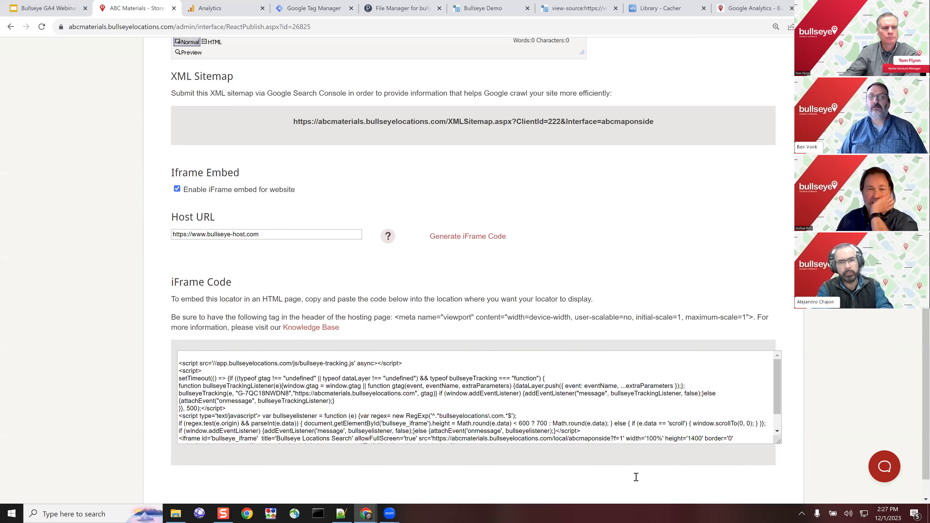
# Step: Copy abcmaponside's complete iFrame code and review the embed steps in the Bullseye GA4 Webinar slides
pyautogui.click(616, 375)
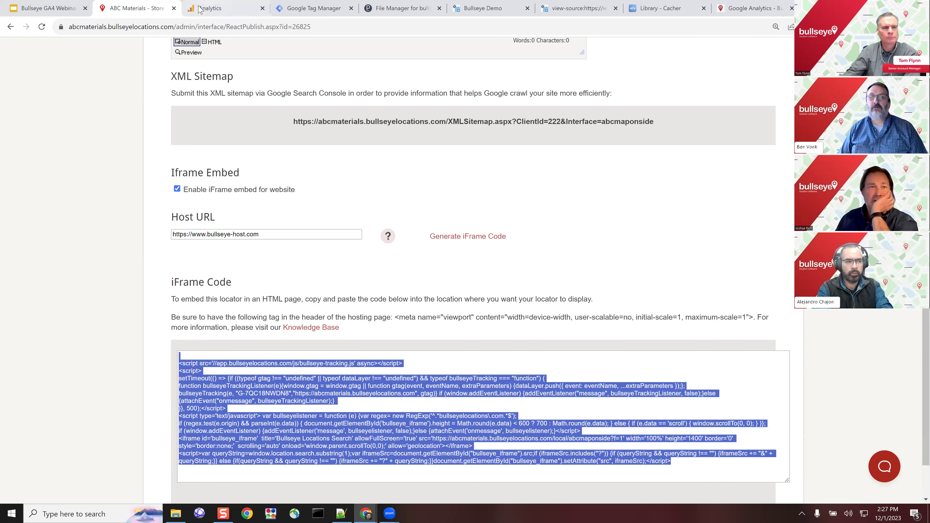
pyautogui.hotkey('ctrl', 'shift', 'Tab')
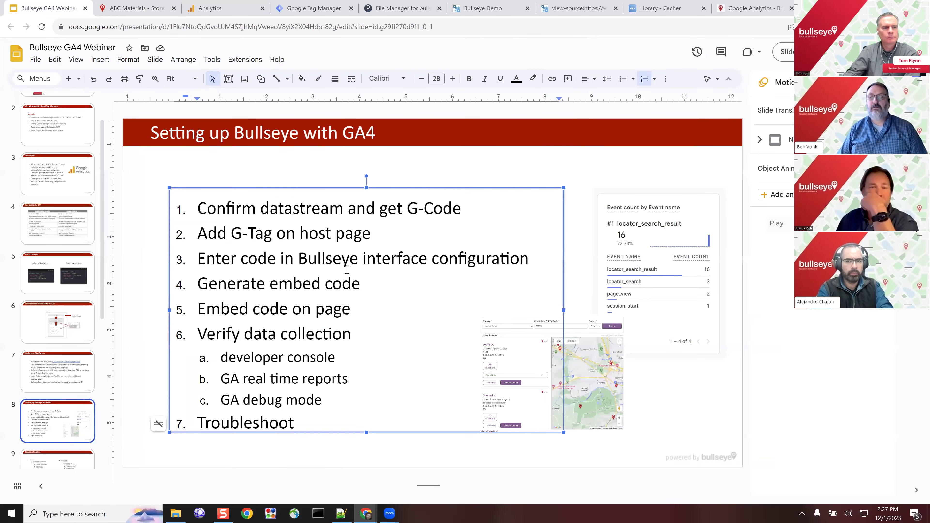
pyautogui.click(460, 261)
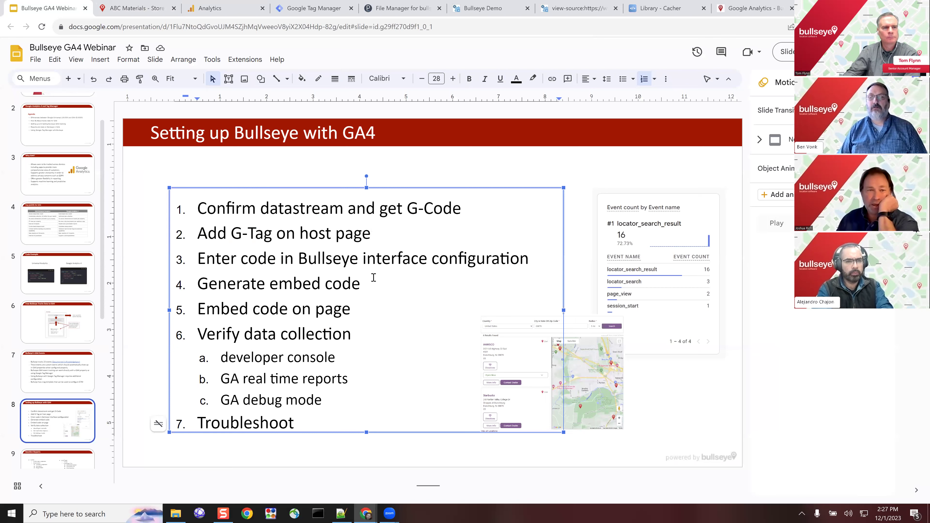
pyautogui.click(369, 314)
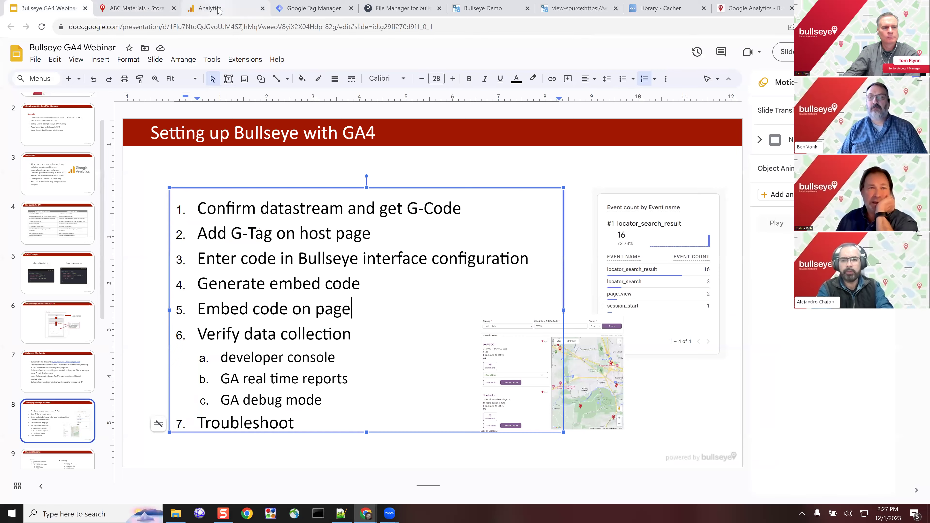
pyautogui.hotkey('ctrl', 'Tab')
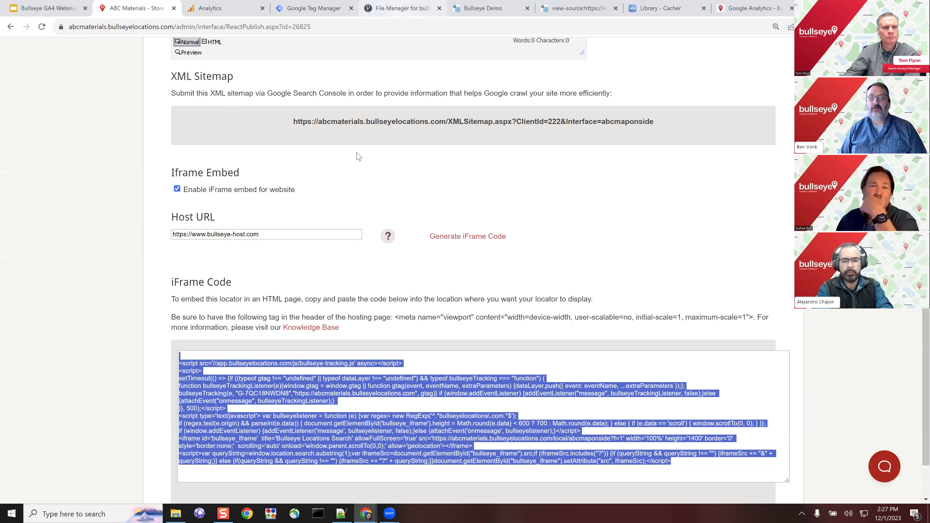
# Step: Log back in to the bullseye-host.com file manager and reopen index.html in the code editor
pyautogui.click(399, 10)
pyautogui.click(279, 296)
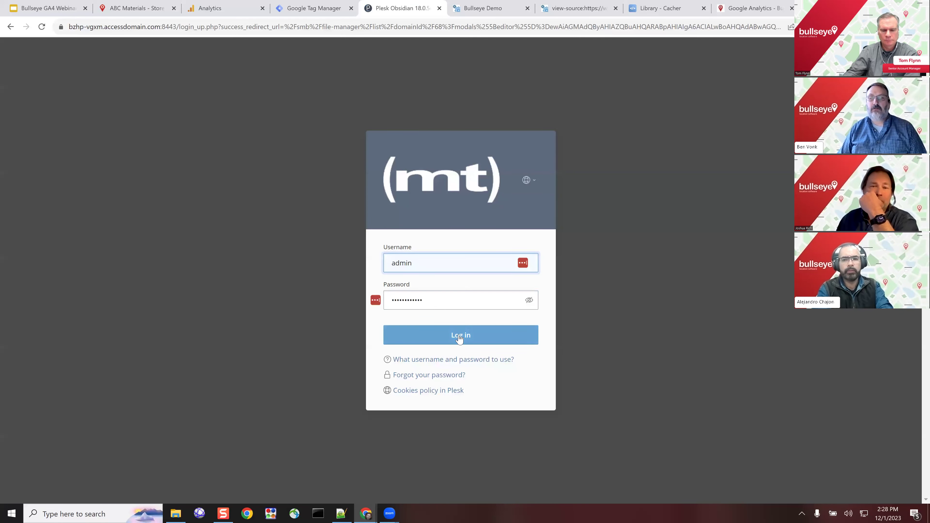
pyautogui.click(459, 338)
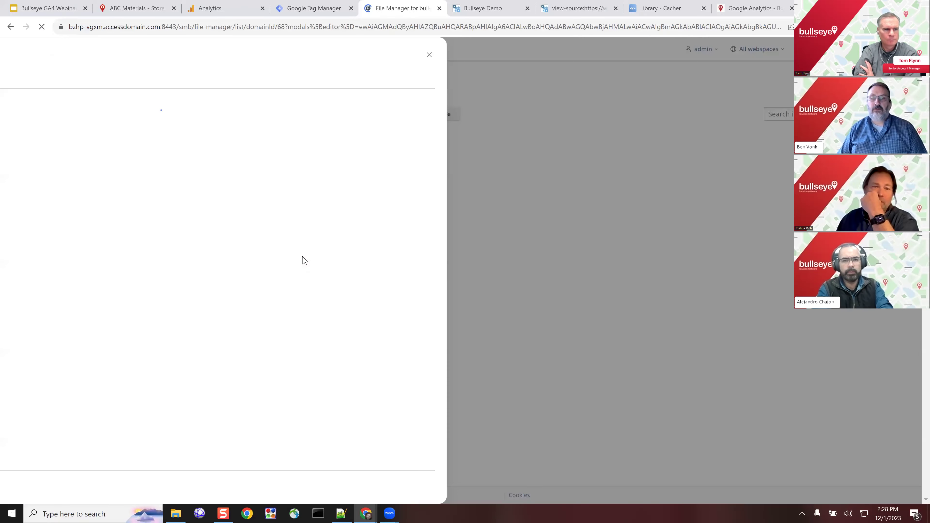
# Step: Paste the copied iFrame code into the empty section below the header in index.html and save the file
pyautogui.scroll(-1, 168, 304)
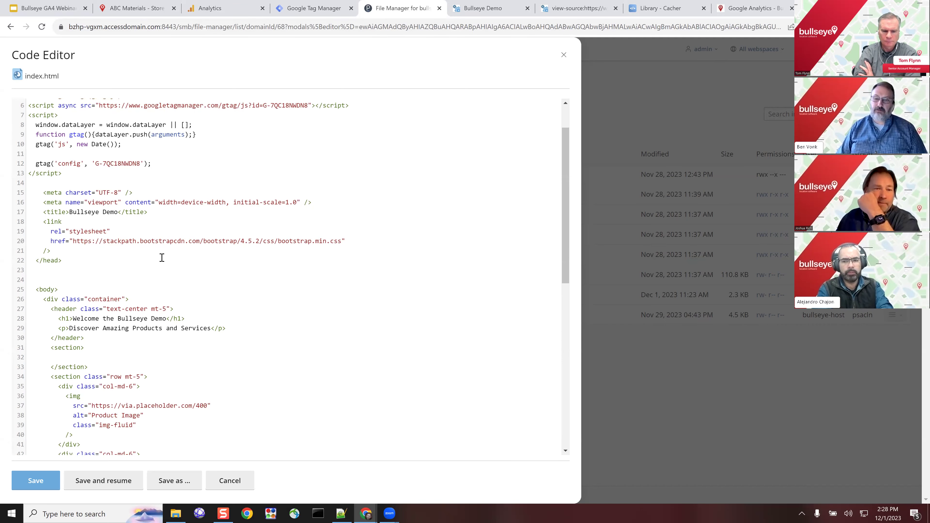
pyautogui.scroll(-3, 162, 258)
pyautogui.click(109, 261)
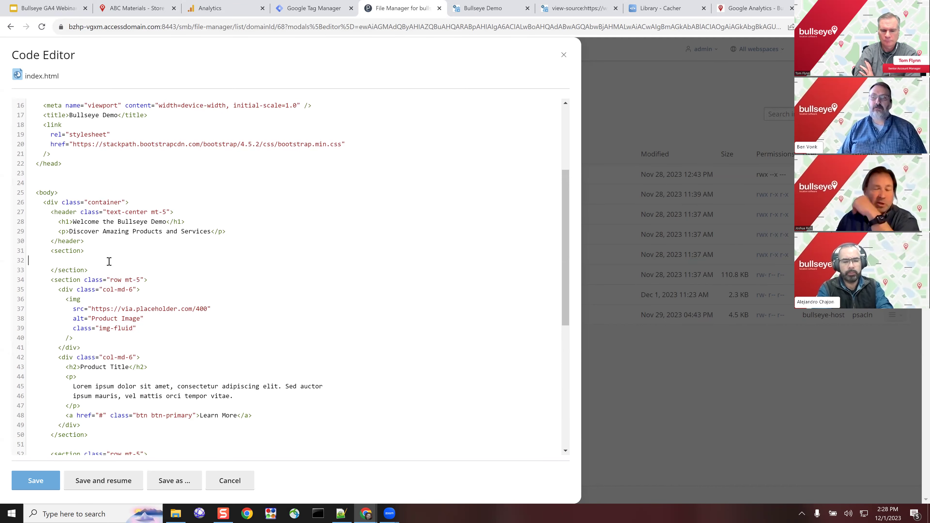
pyautogui.press('Return')
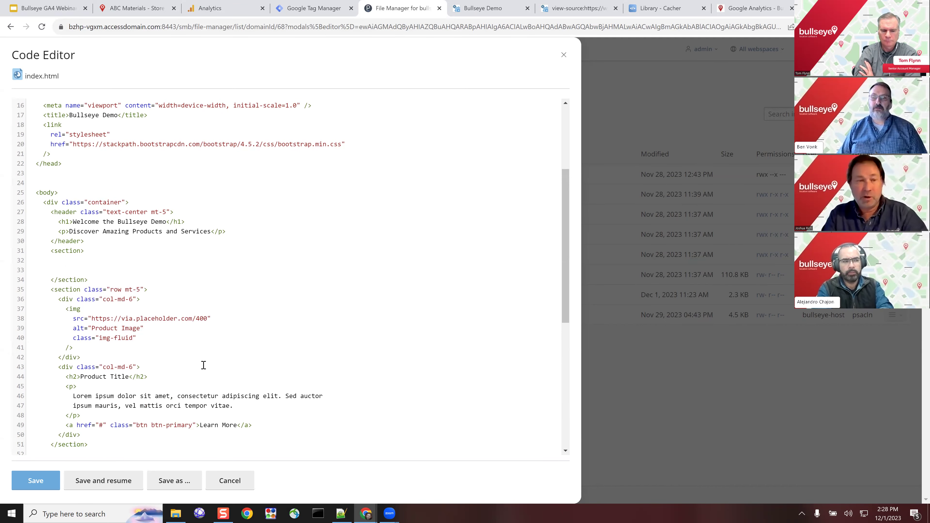
pyautogui.hotkey('ctrl', 'v')
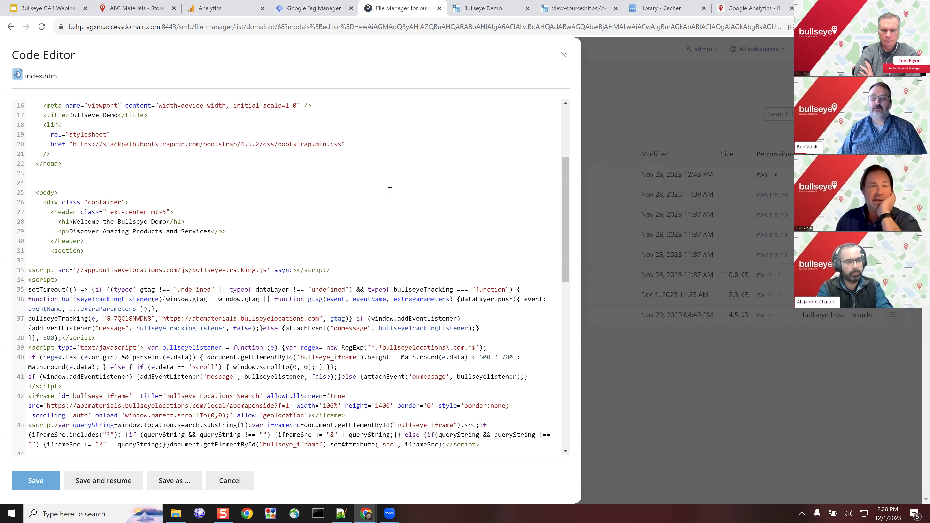
pyautogui.scroll(-2, 95, 184)
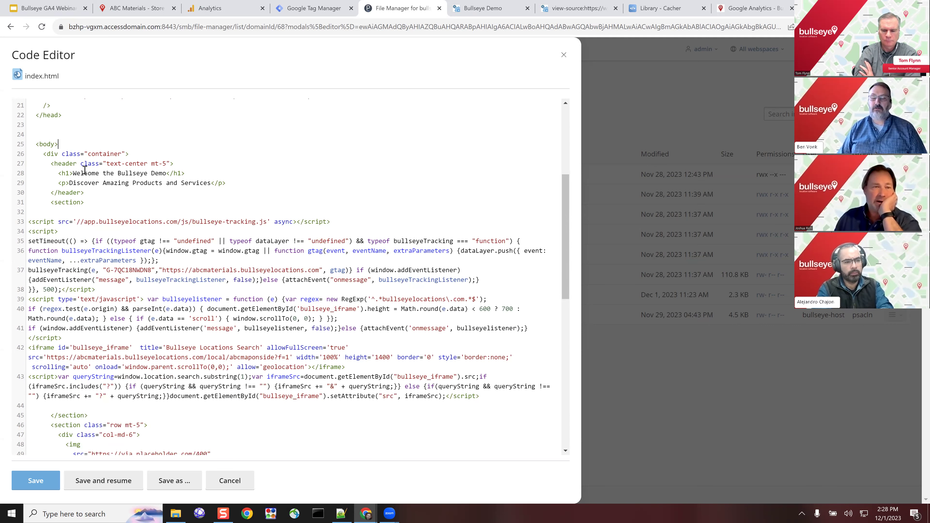
pyautogui.scroll(-2, 312, 169)
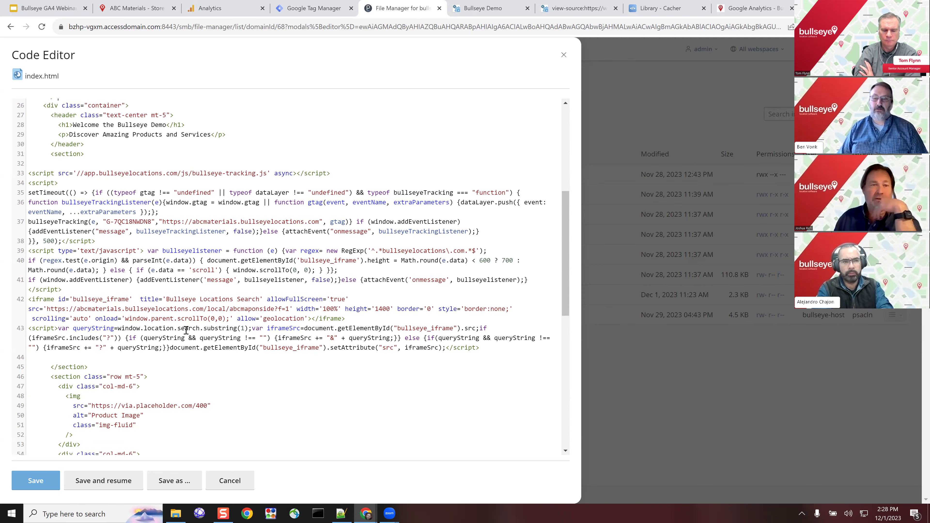
pyautogui.click(44, 483)
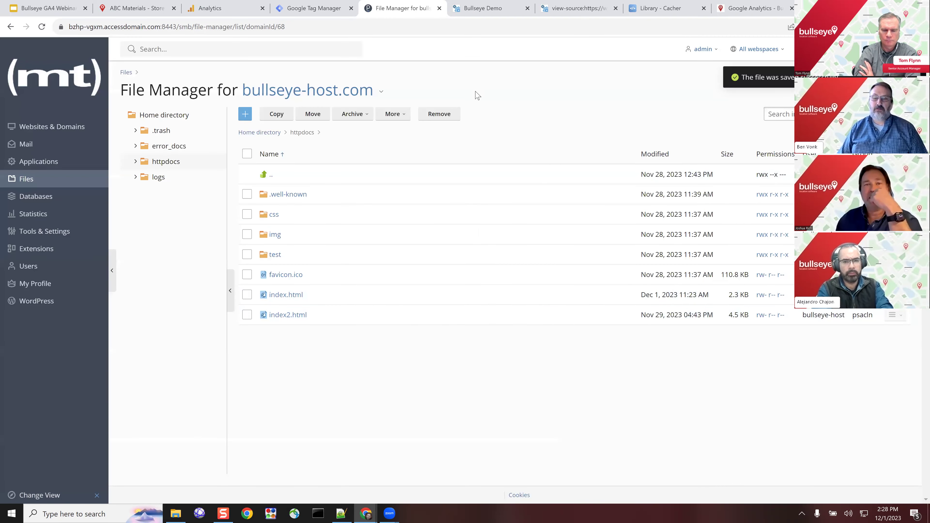
# Step: Switch to the Bullseye Demo page and reload it to load the embedded locator
pyautogui.click(475, 10)
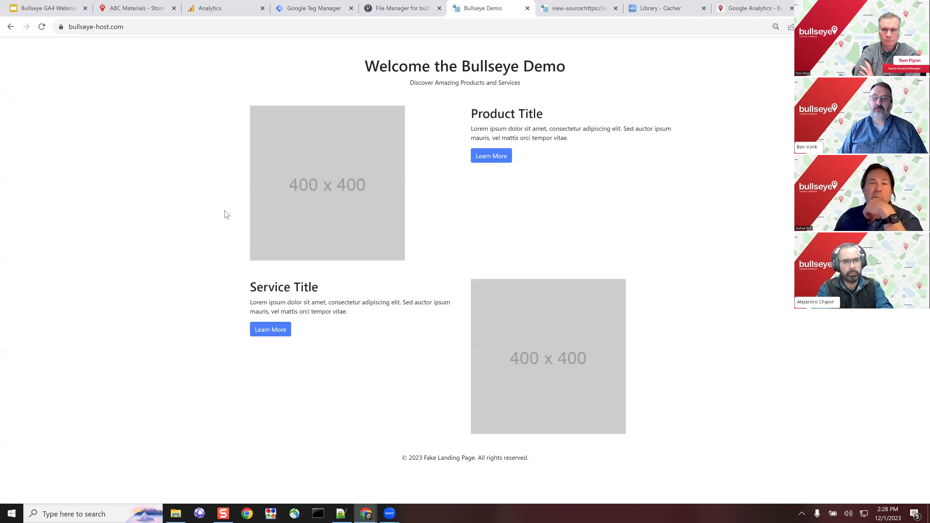
pyautogui.rightClick(126, 168)
pyautogui.click(42, 26)
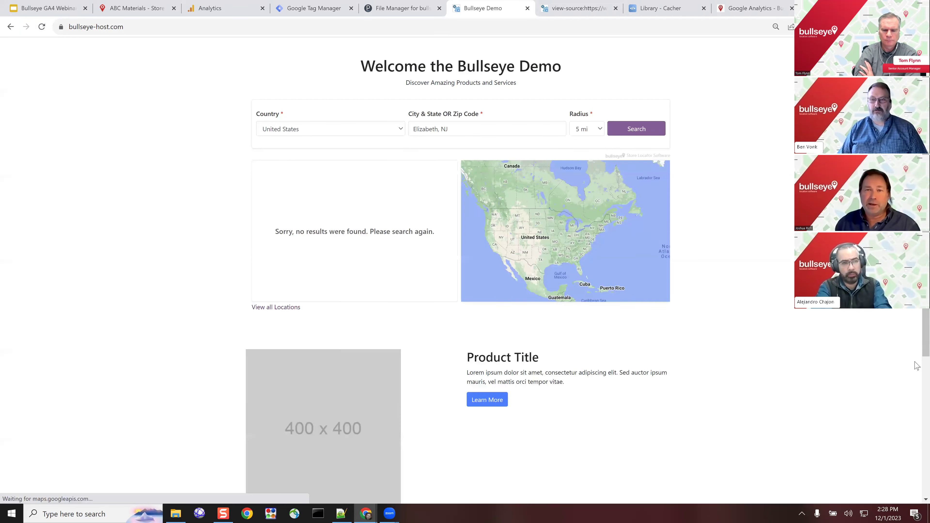
# Step: Set the locator's search radius to 35 mi and search around Elizabeth, NJ
pyautogui.click(597, 130)
pyautogui.click(586, 164)
pyautogui.click(632, 130)
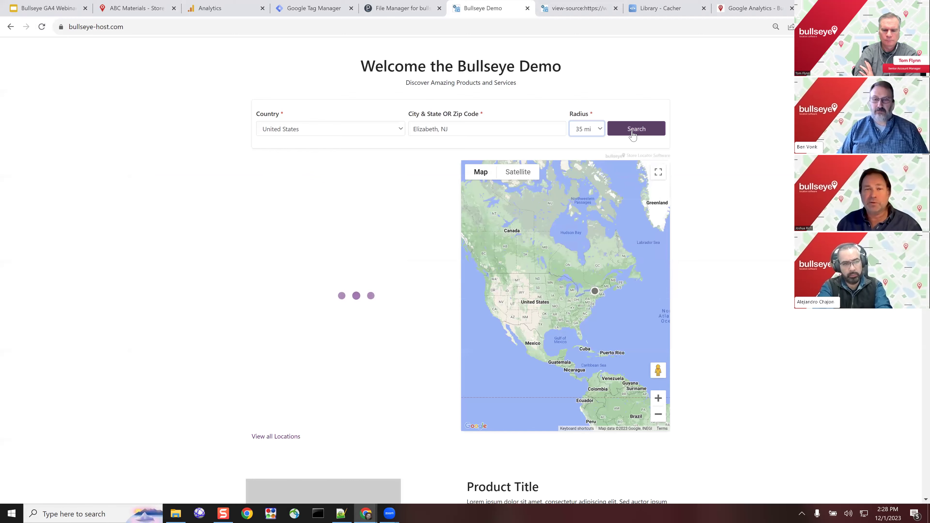
pyautogui.click(633, 130)
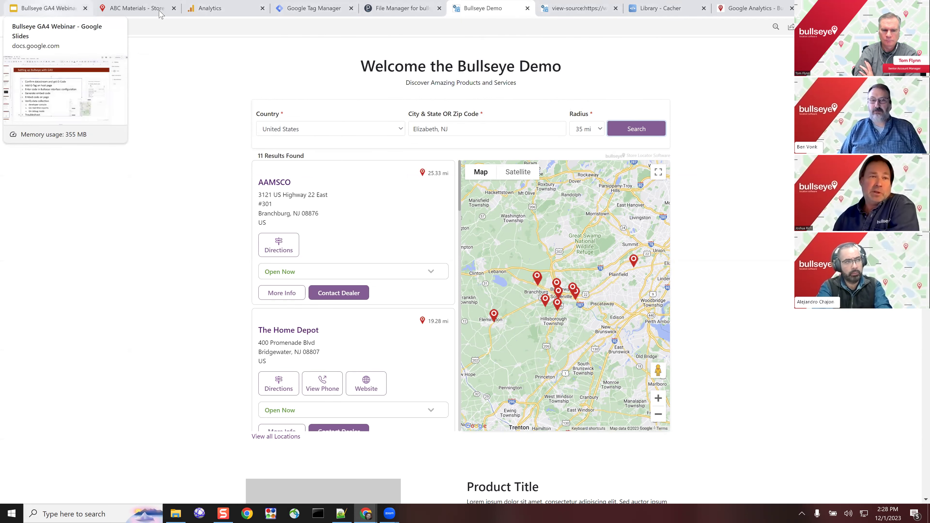
# Step: Check the verification steps in the slides and open the Realtime report of bullseye-host GA4 in Google Analytics
pyautogui.click(50, 8)
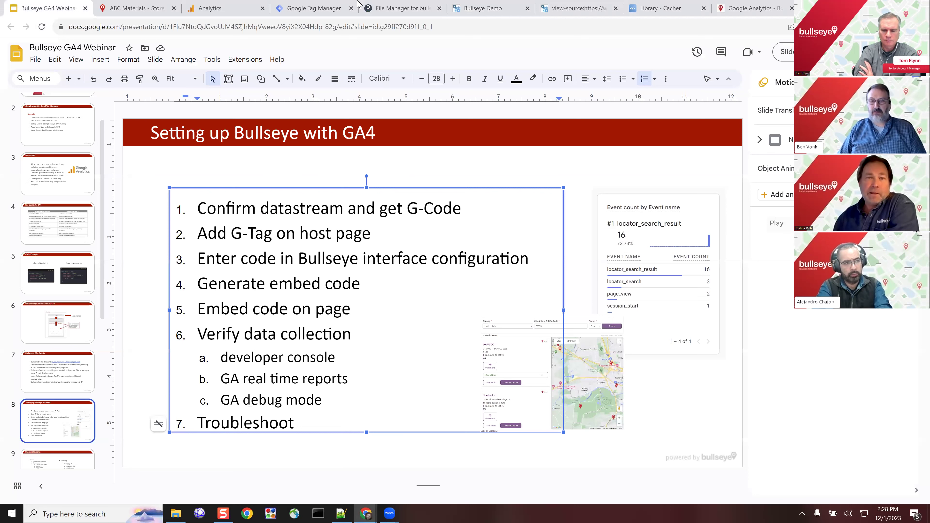
pyautogui.click(367, 7)
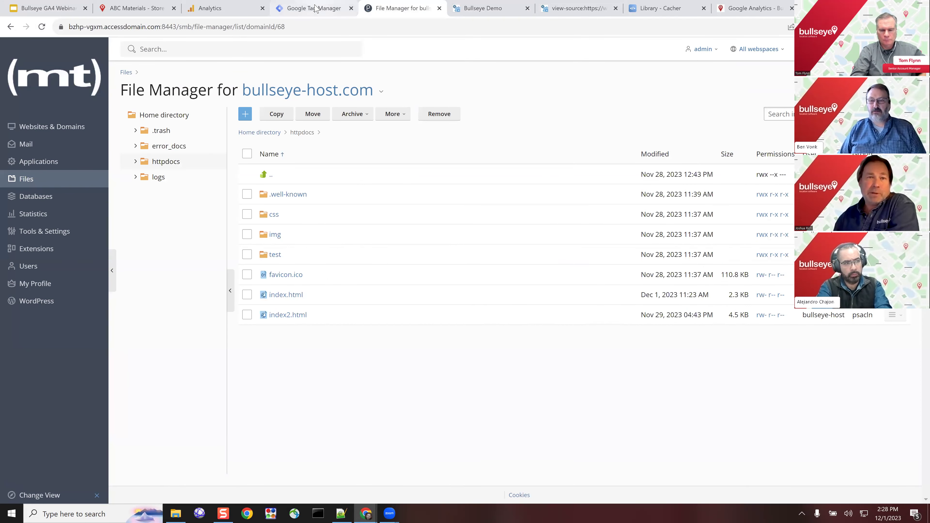
pyautogui.click(315, 8)
pyautogui.click(222, 8)
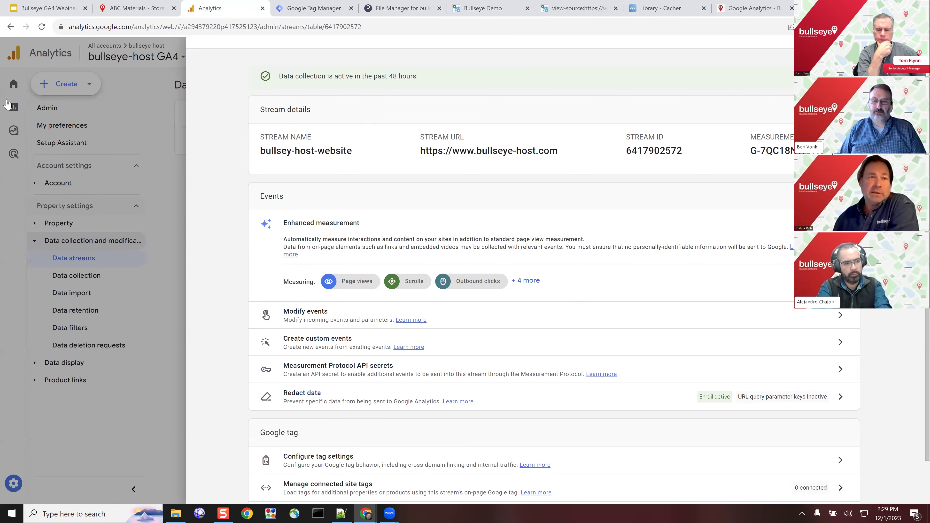
pyautogui.click(14, 110)
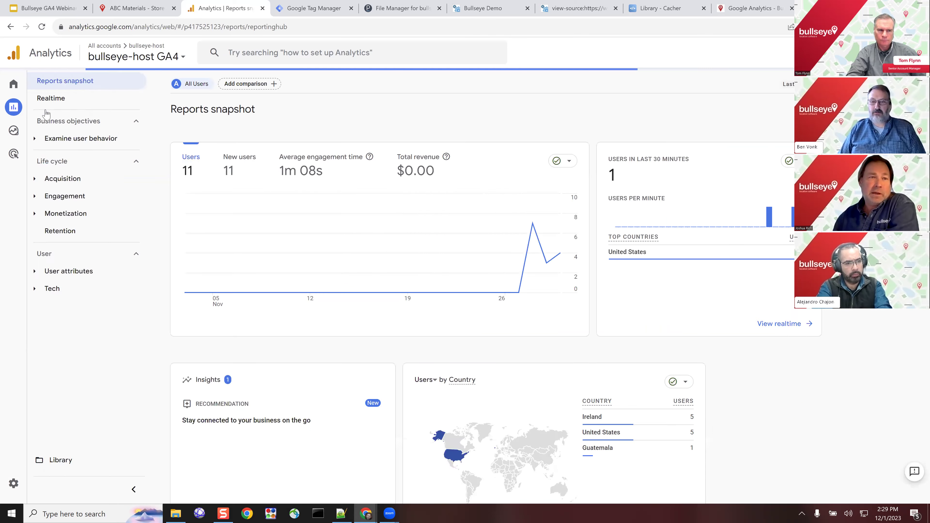
pyautogui.click(55, 111)
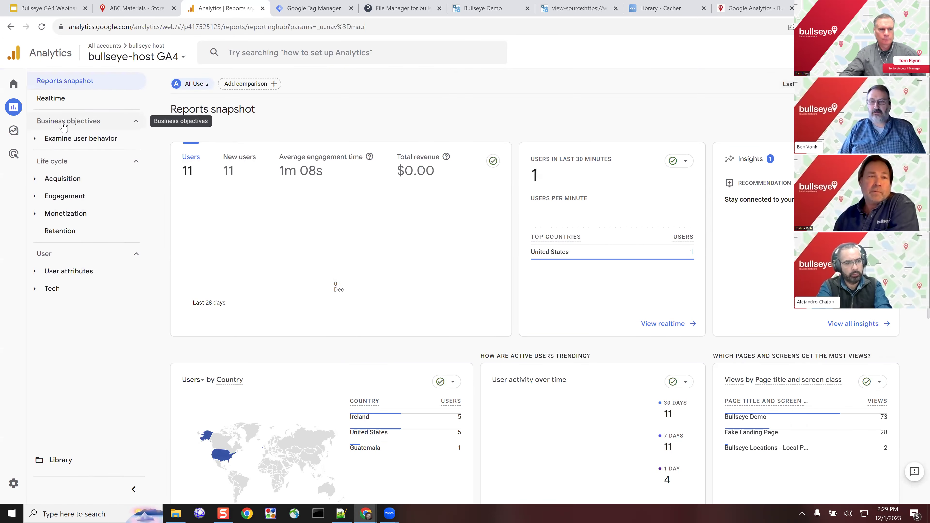
pyautogui.click(88, 99)
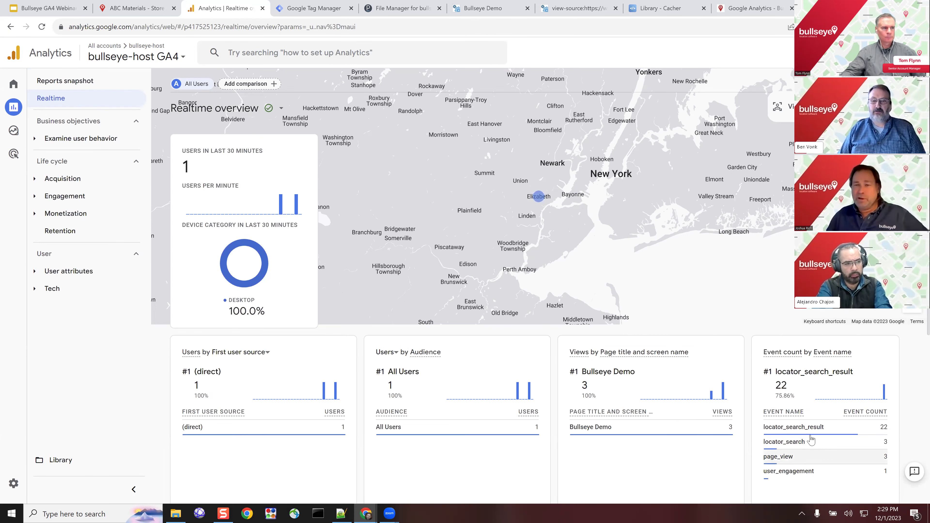
# Step: Examine the realtime event counts by event name and go through the parameters of the locator_search_result event
pyautogui.moveTo(809, 447)
pyautogui.scroll(-1, 809, 447)
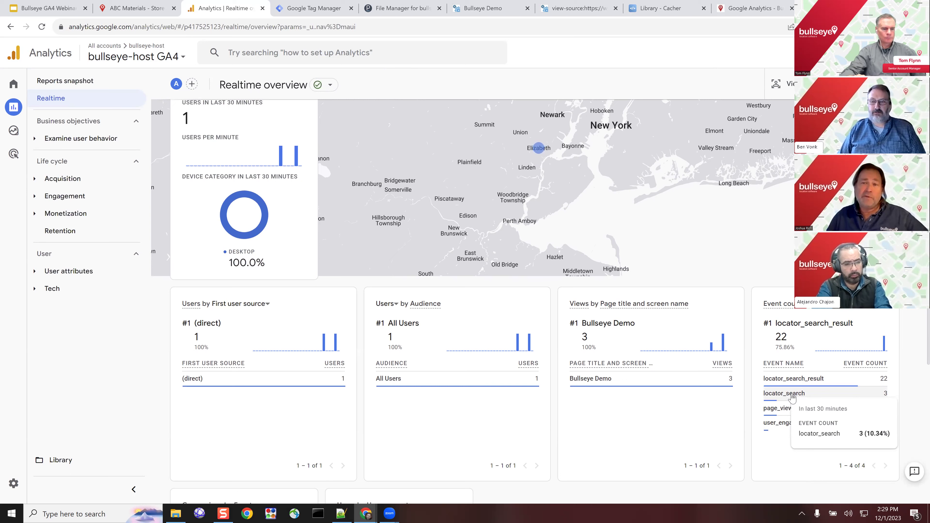
pyautogui.click(795, 379)
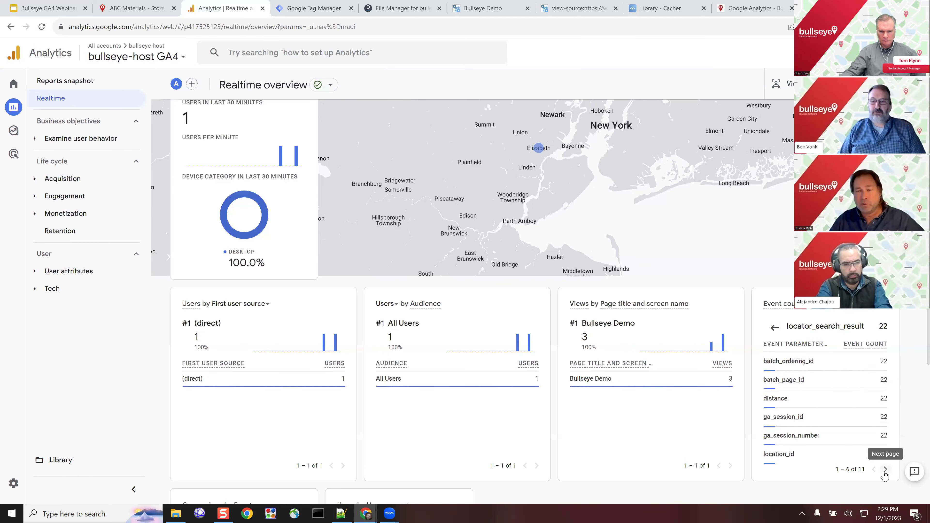
pyautogui.scroll(-1, 876, 469)
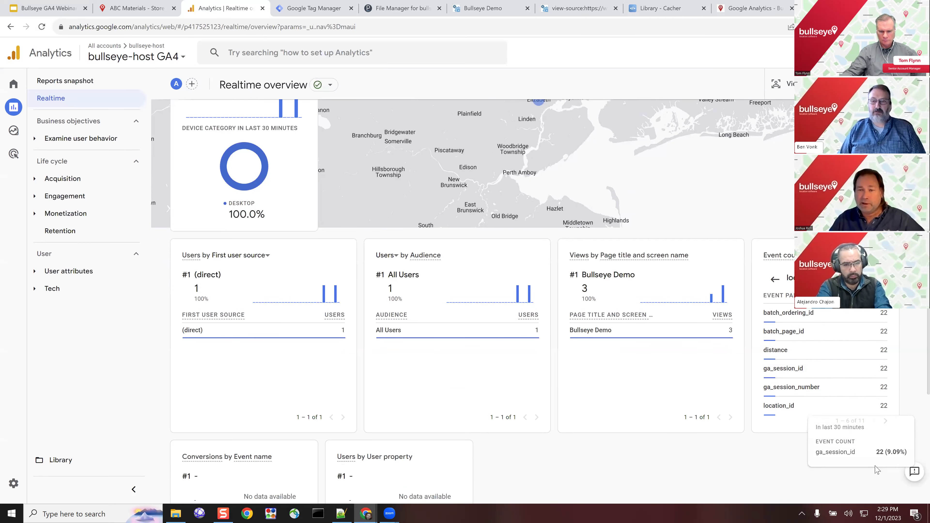
pyautogui.click(884, 422)
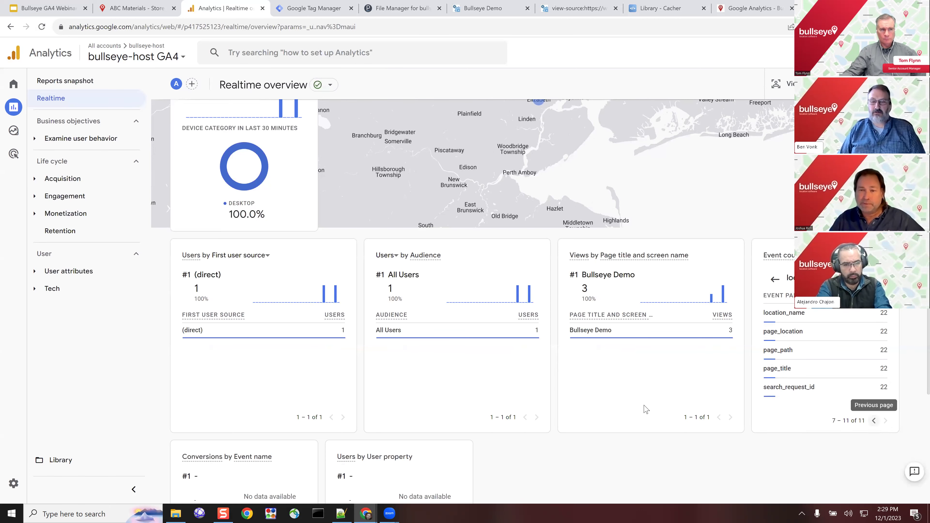
pyautogui.click(873, 420)
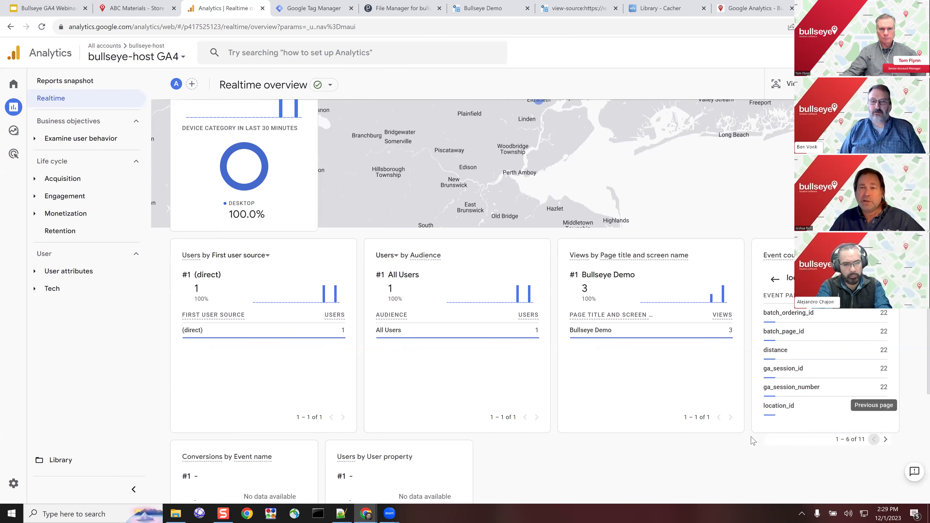
pyautogui.scroll(1, 354, 399)
pyautogui.scroll(1, 354, 398)
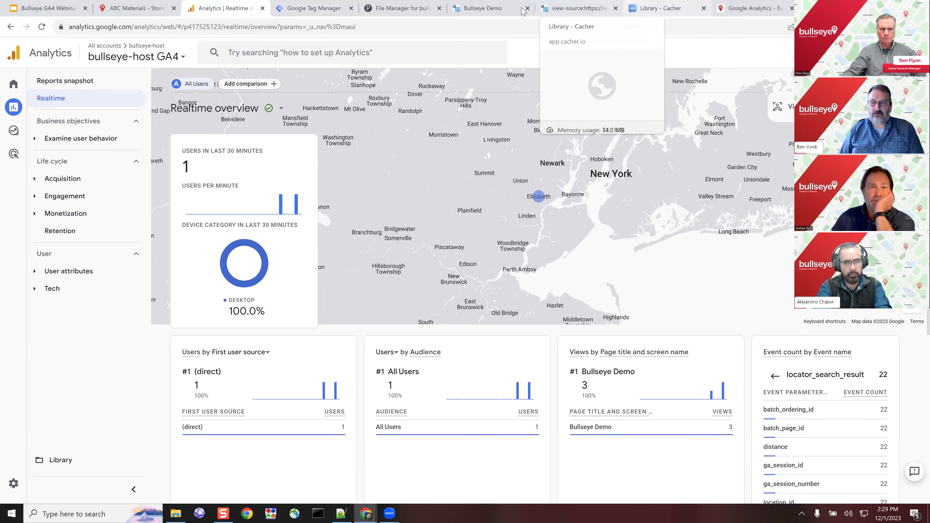
# Step: Look at the developer console item in the slides, then return to the Bullseye Demo page and close the page source tab
pyautogui.click(46, 8)
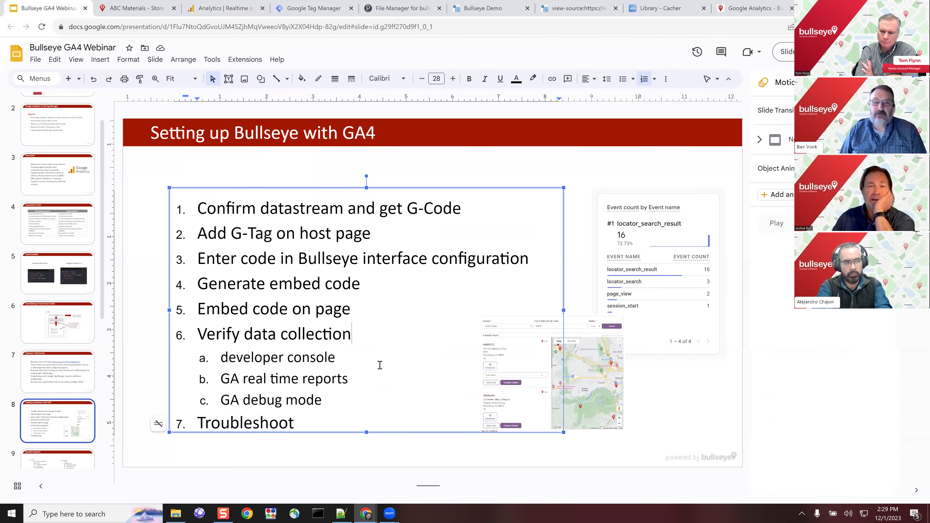
pyautogui.click(375, 365)
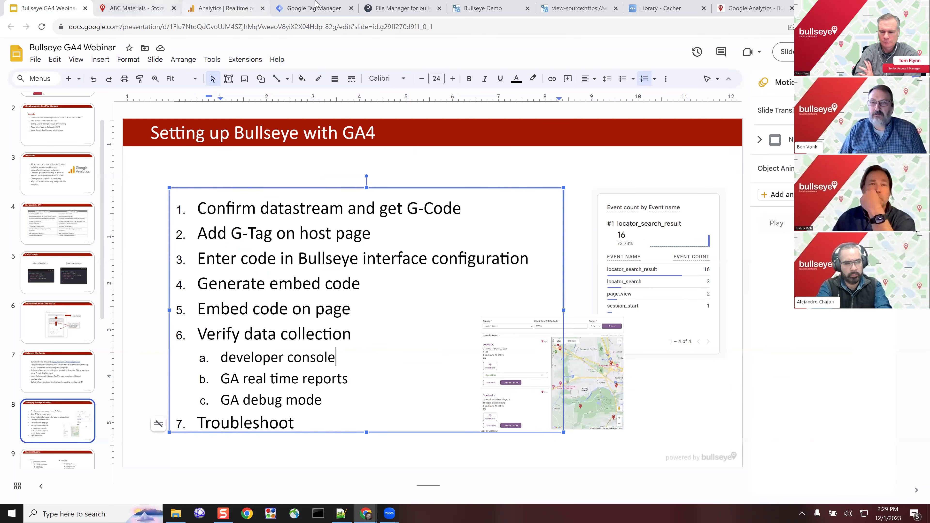
pyautogui.click(491, 8)
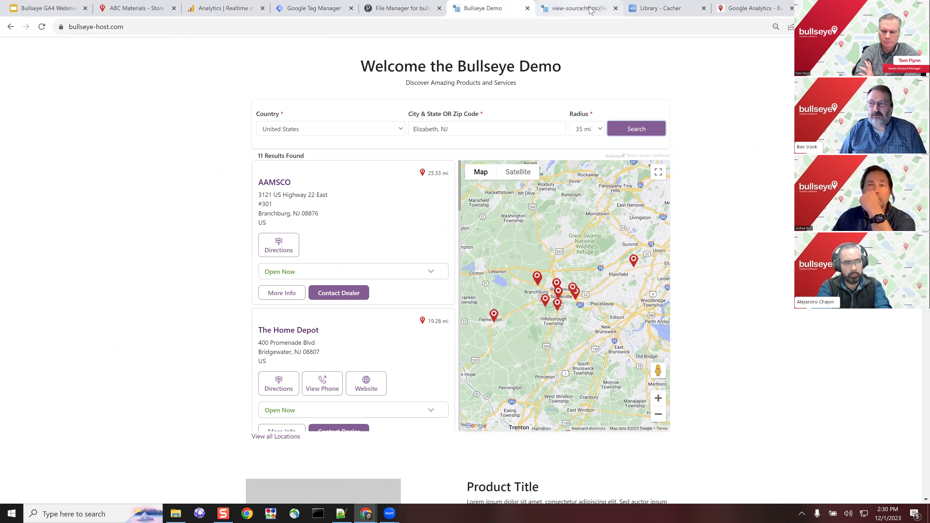
pyautogui.click(615, 8)
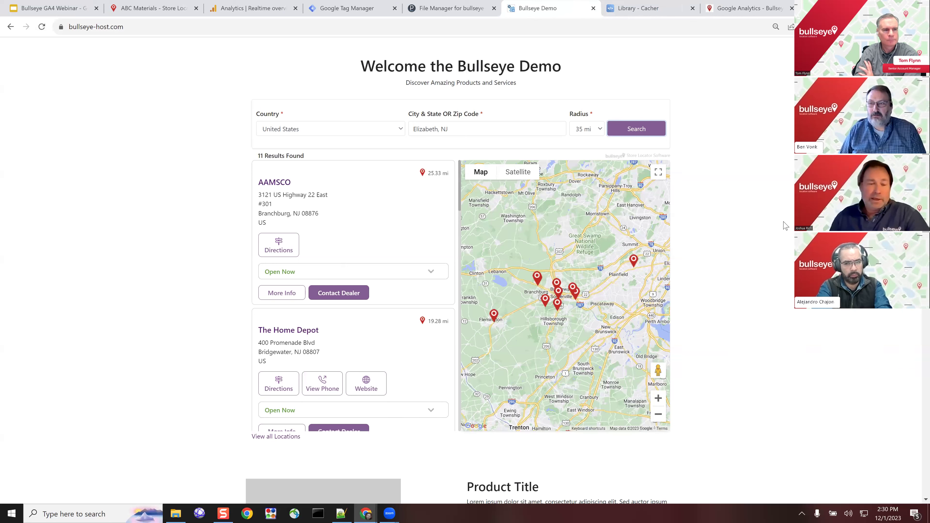
pyautogui.press('XF86AudioLowerVolume')
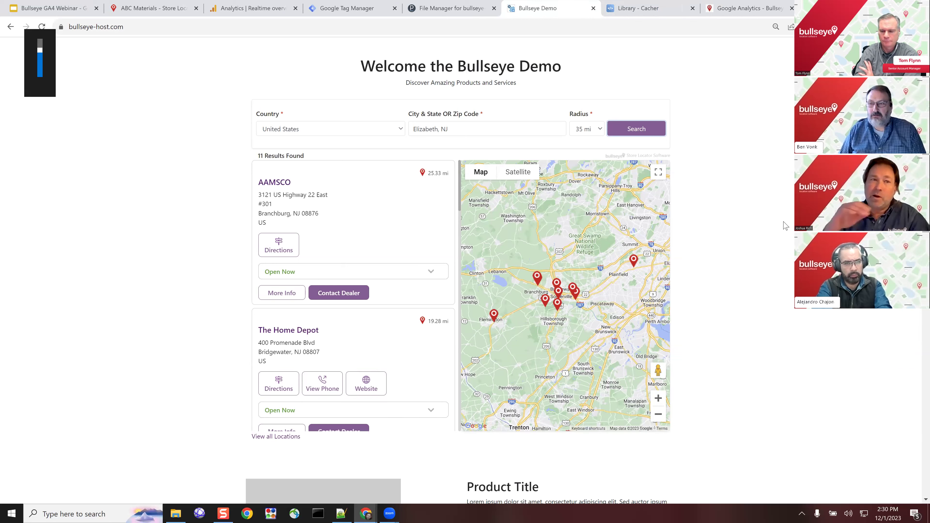
# Step: Open the developer tools' network log filtered by "collect" and select the AAMSCO and The Home Depot results in the locator
pyautogui.press('XF86RFKill')
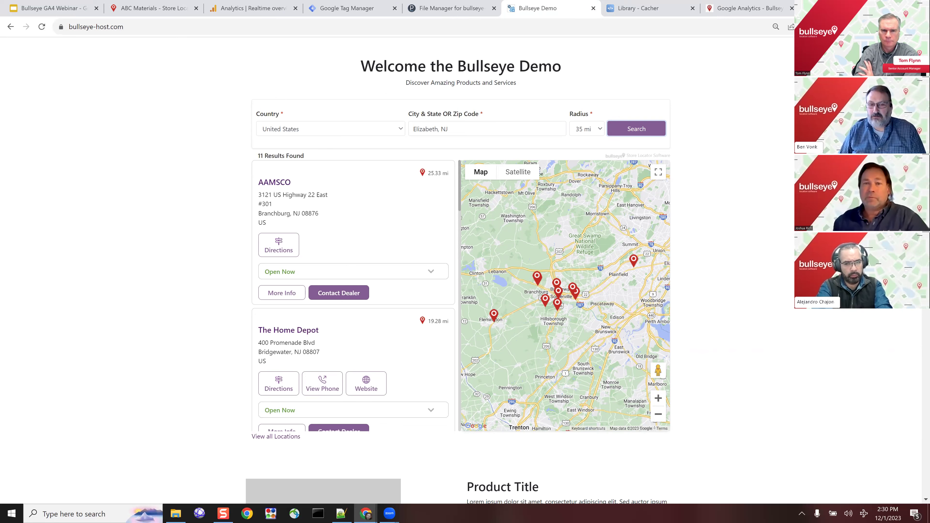
pyautogui.press('F12')
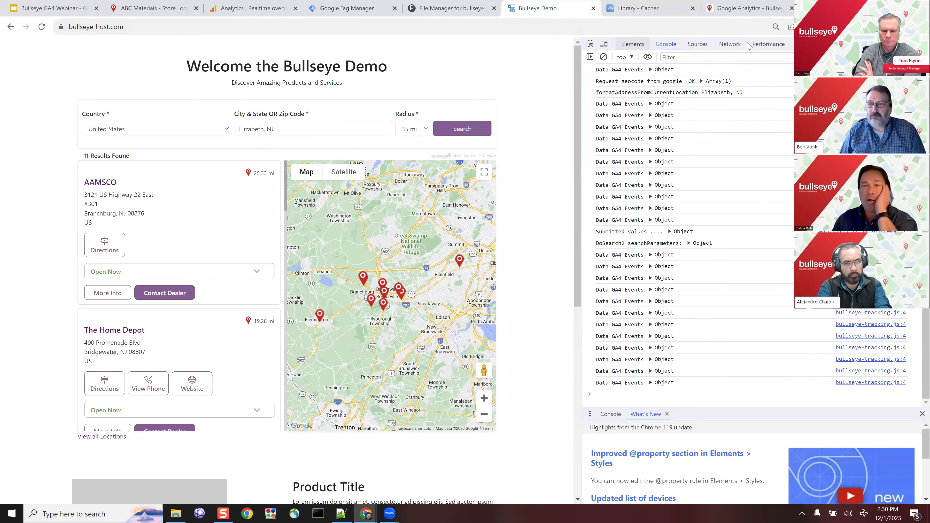
pyautogui.click(729, 45)
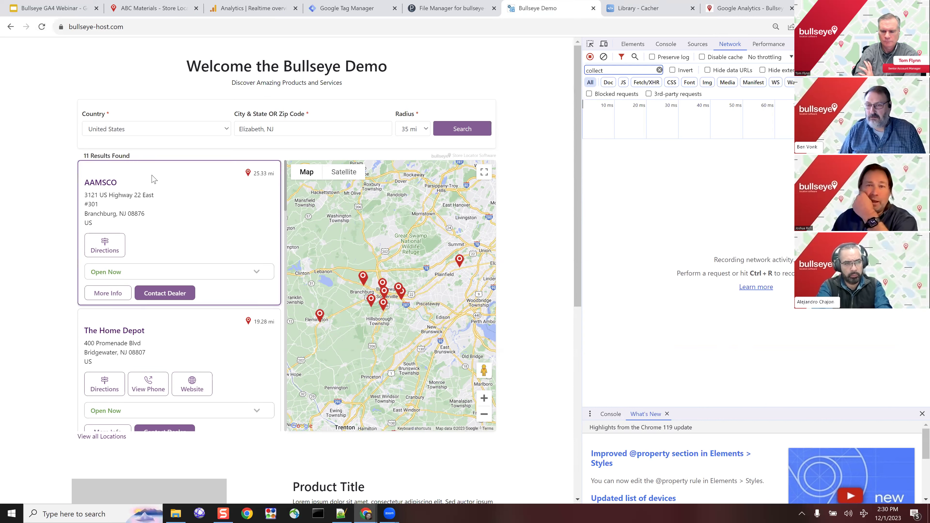
pyautogui.click(634, 70)
pyautogui.click(146, 175)
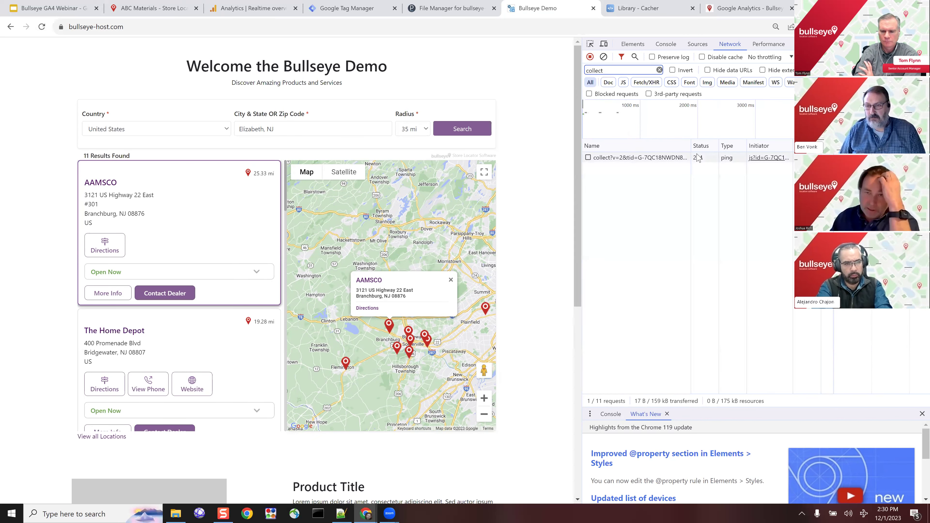
pyautogui.click(156, 323)
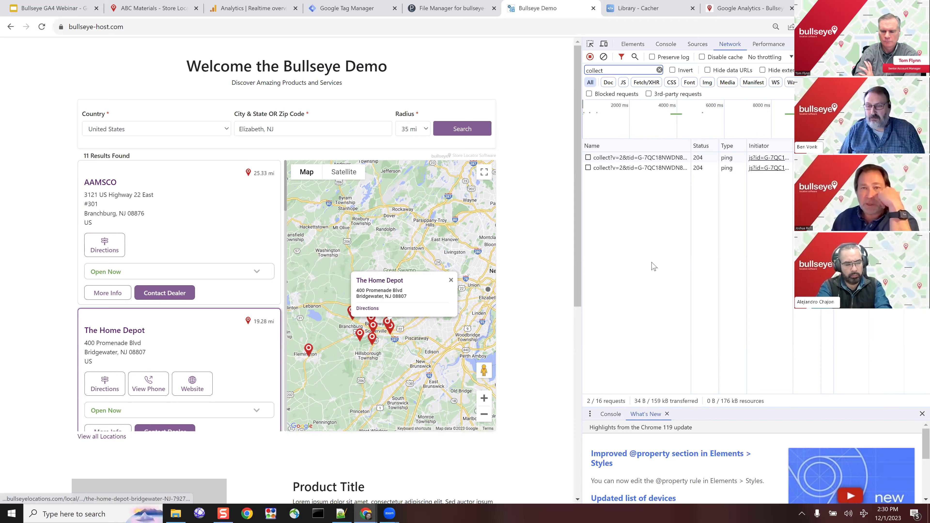
# Step: Examine the payloads of the first and second collect requests in the network log
pyautogui.click(625, 158)
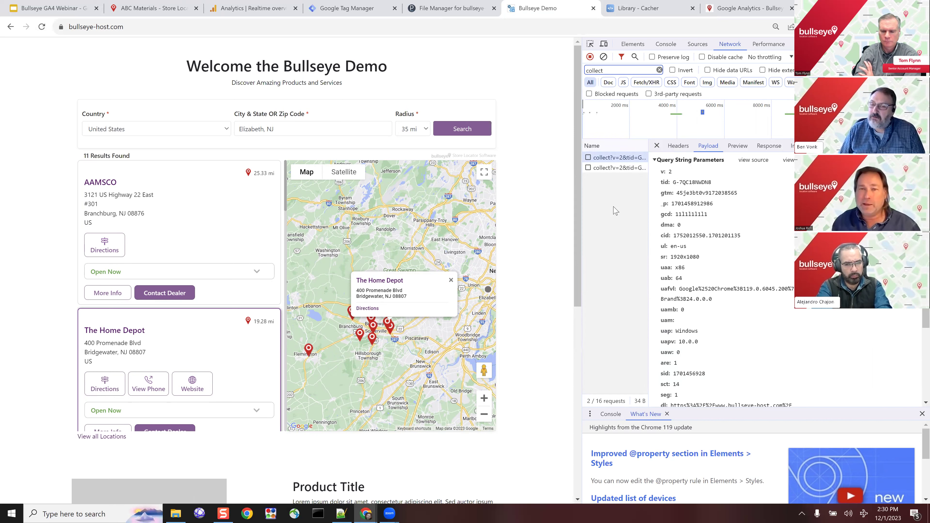
pyautogui.scroll(-3, 739, 282)
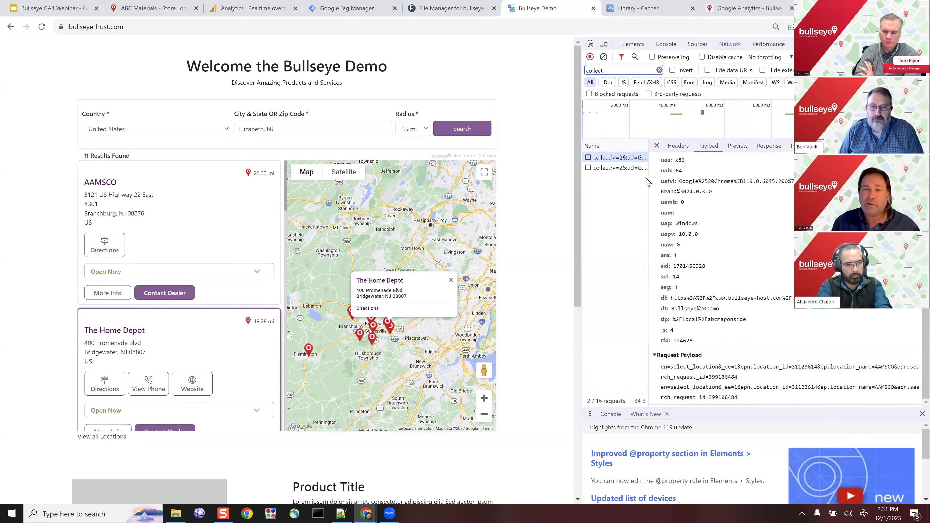
pyautogui.click(620, 169)
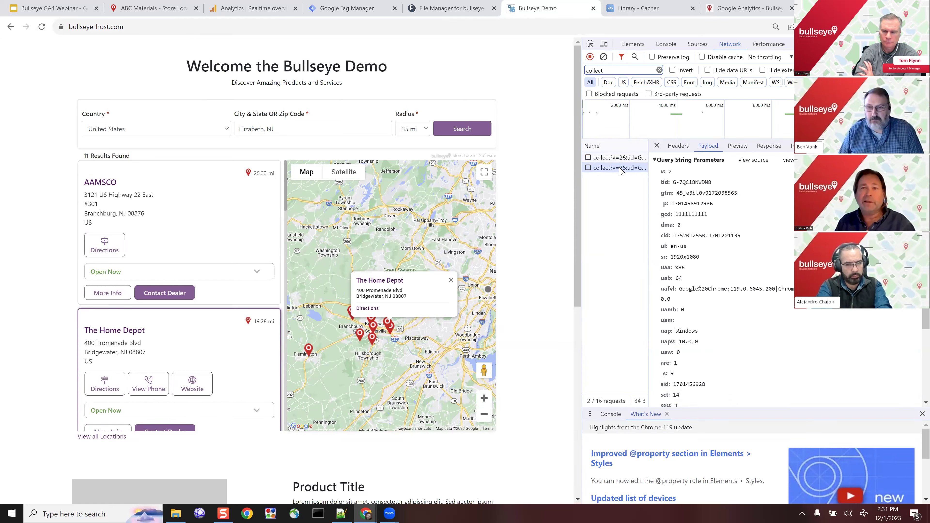
pyautogui.moveTo(52, 8)
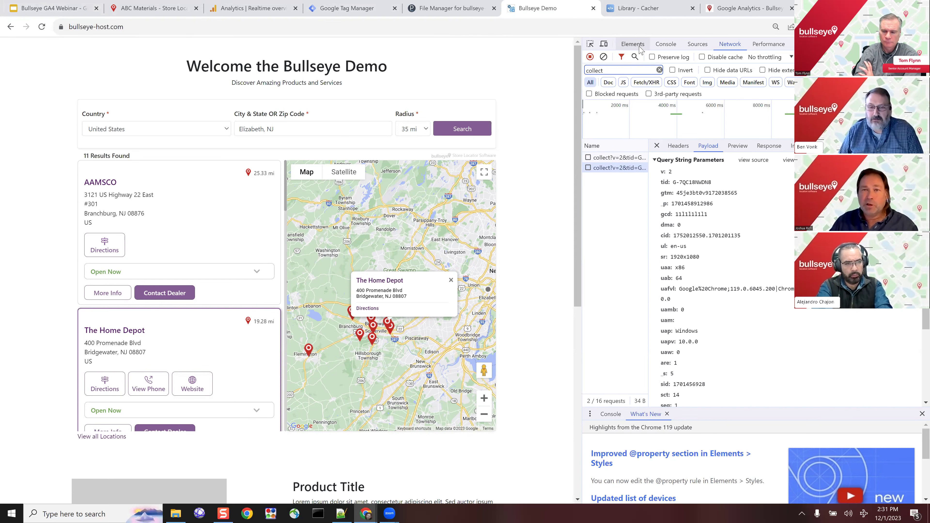
# Step: Clear the browser console and evaluate dataLayer in it
pyautogui.click(662, 44)
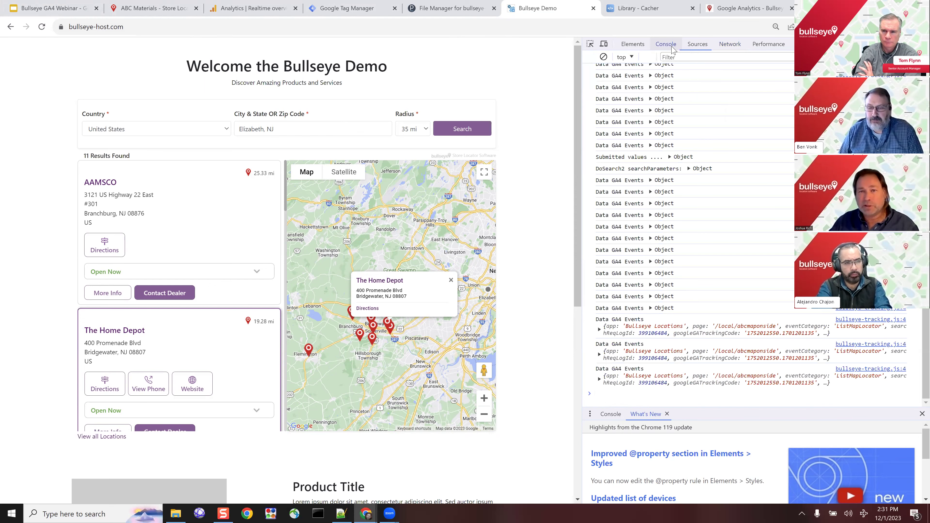
pyautogui.scroll(3, 641, 119)
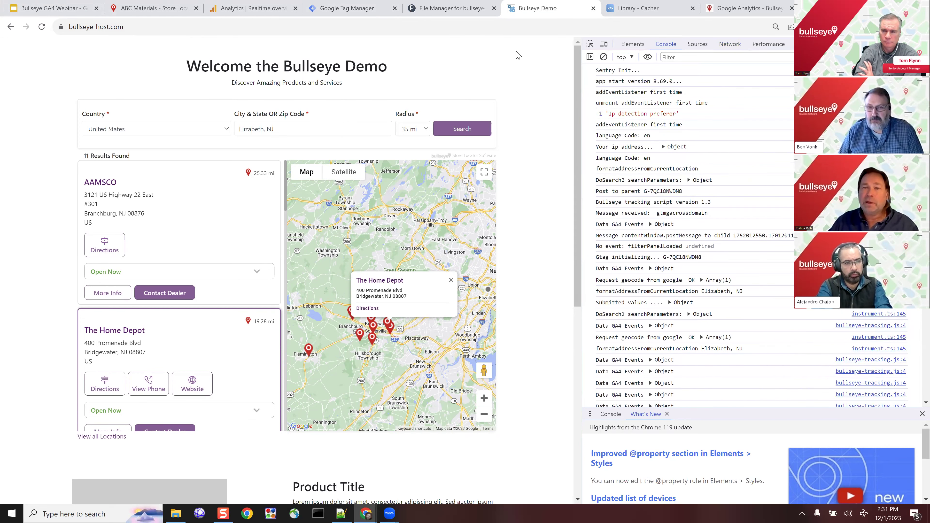
pyautogui.click(603, 57)
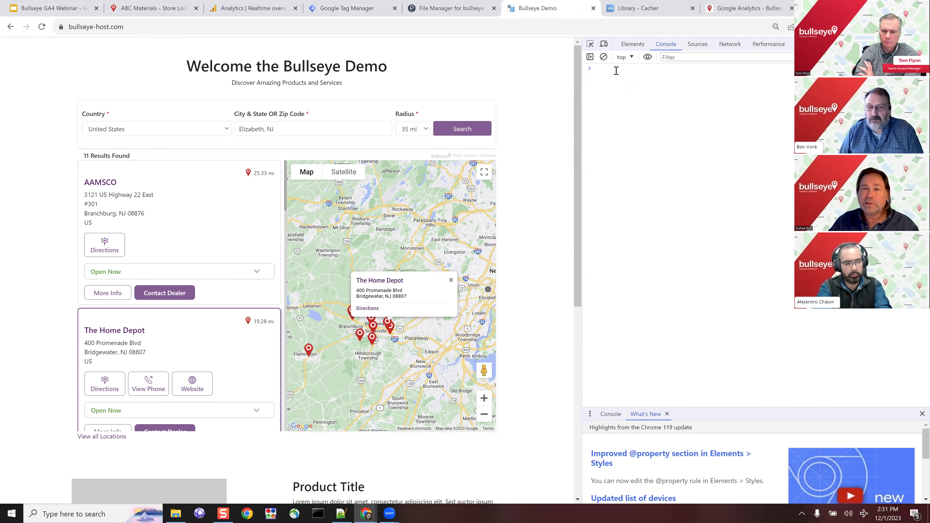
pyautogui.write('data')
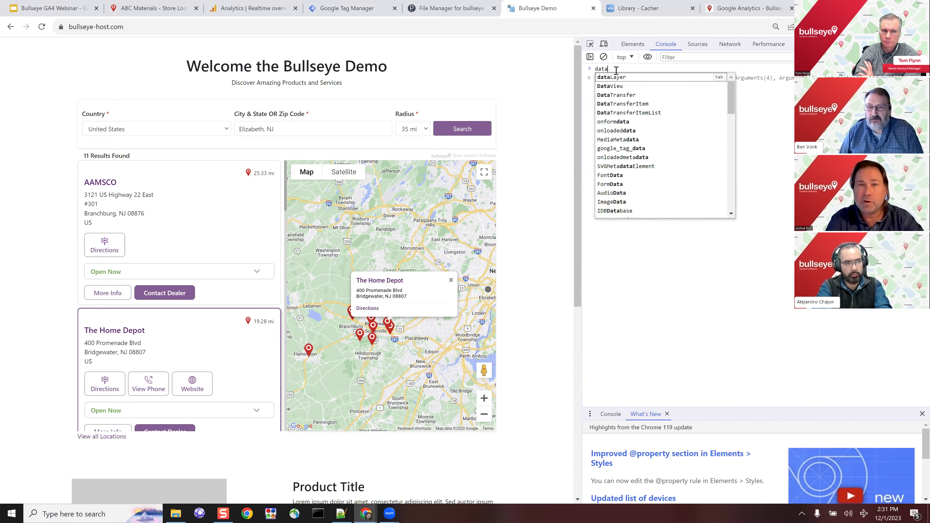
pyautogui.click(618, 78)
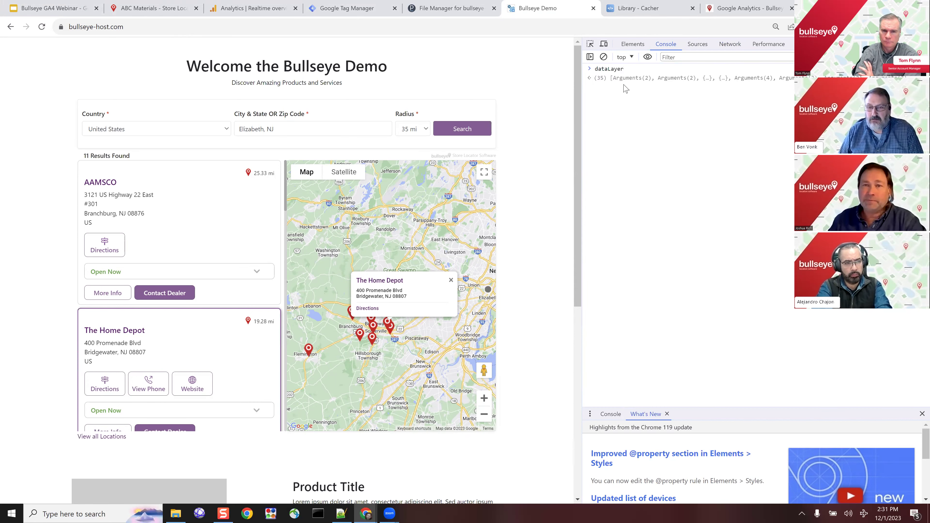
pyautogui.press('Return')
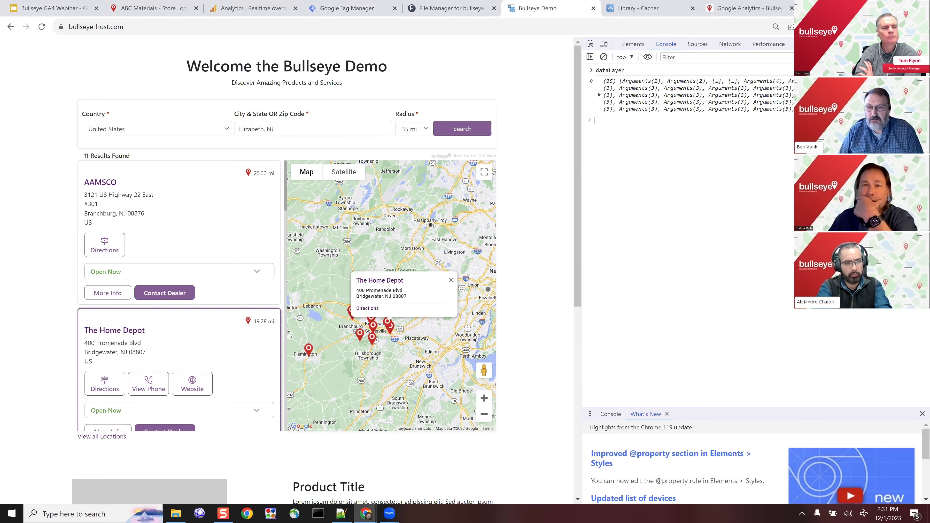
# Step: Expand the dataLayer output and examine the parameters of entry 15, a locator_search_result event, then collapse the entry
pyautogui.click(611, 112)
pyautogui.click(610, 112)
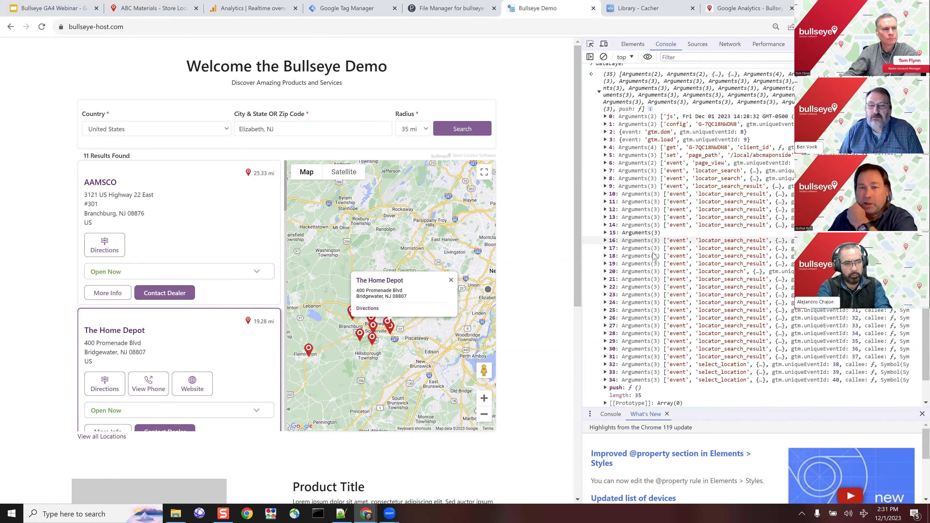
pyautogui.click(605, 233)
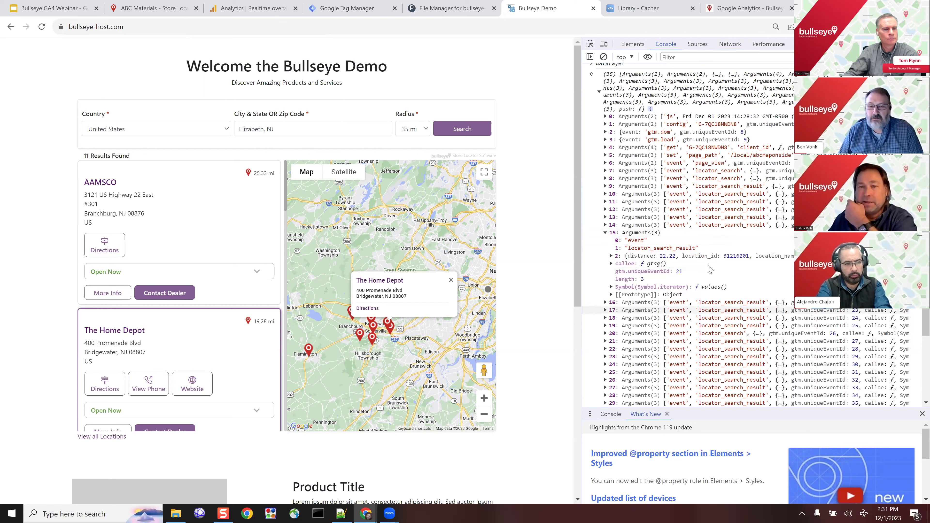
pyautogui.click(611, 255)
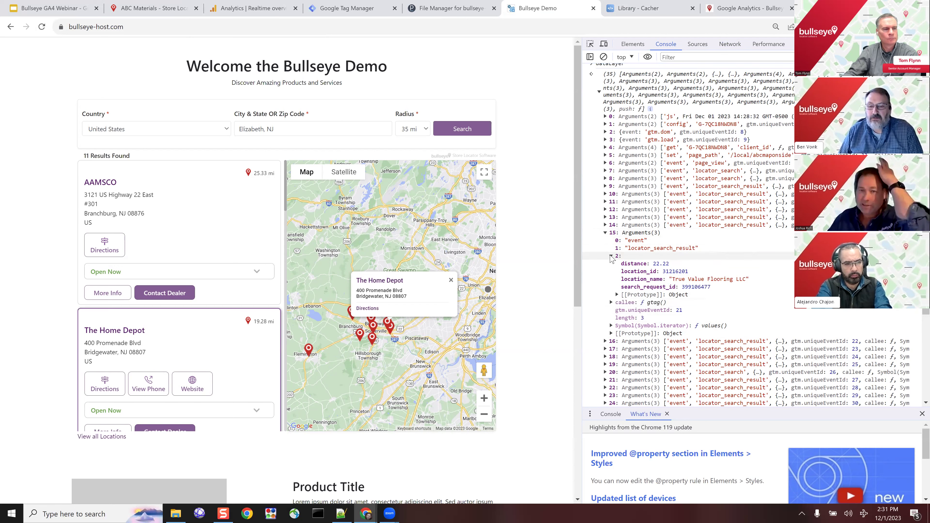
pyautogui.click(616, 295)
pyautogui.click(616, 295)
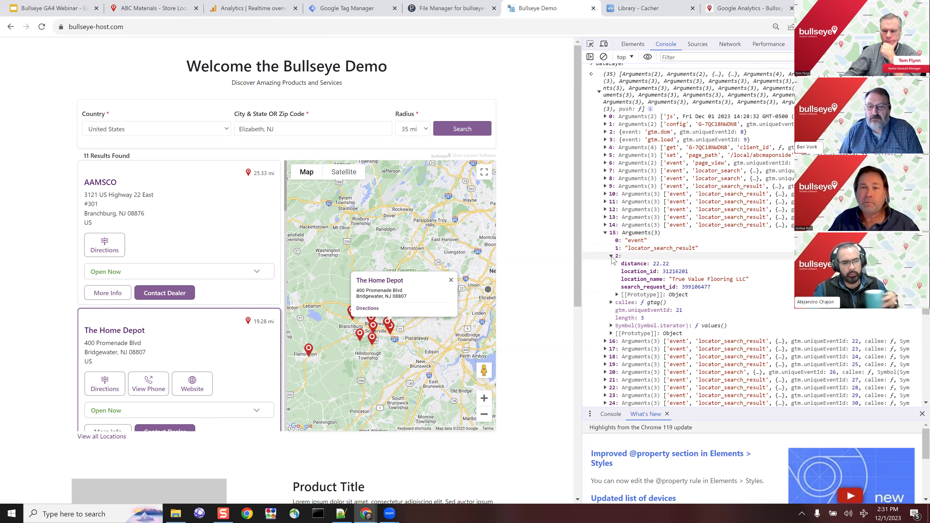
pyautogui.click(611, 255)
pyautogui.click(605, 233)
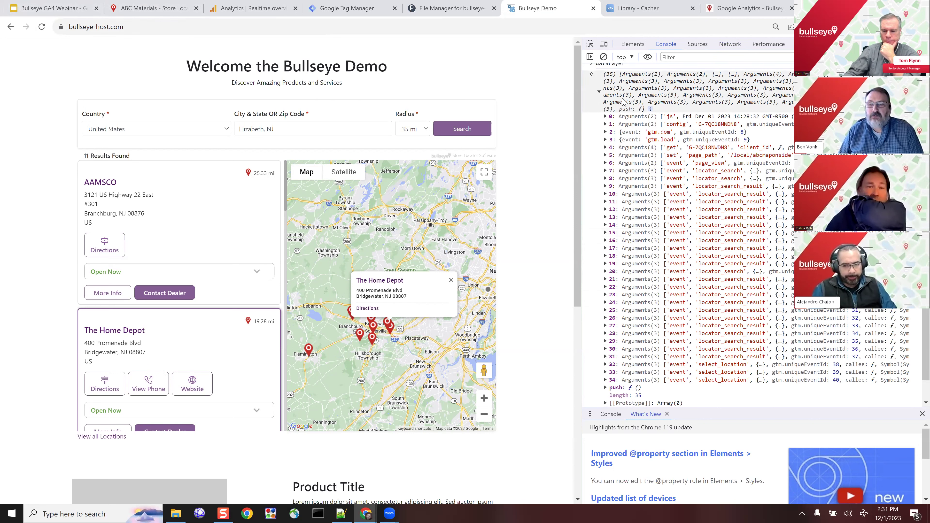
# Step: Check the verification items in the slides, then open index.html from the bullseye-host.com httpdocs folder in the code editor
pyautogui.click(53, 5)
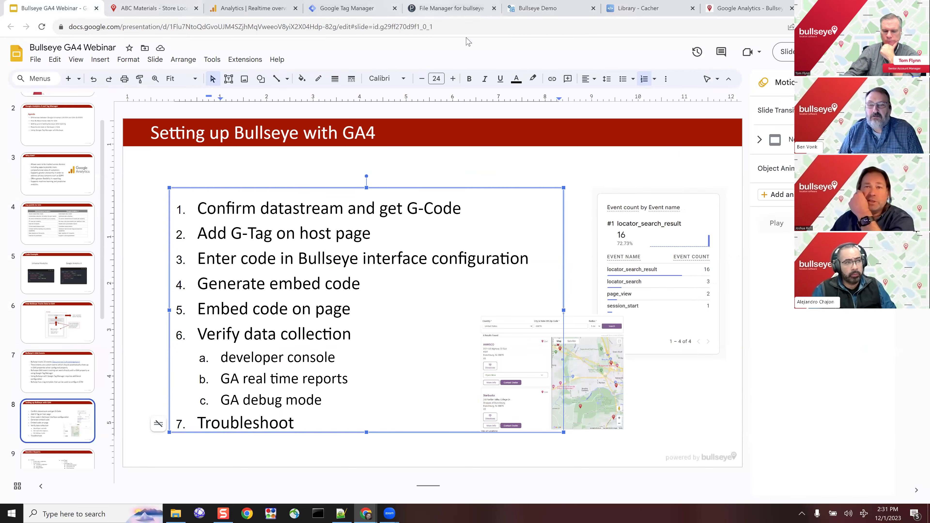
pyautogui.click(449, 8)
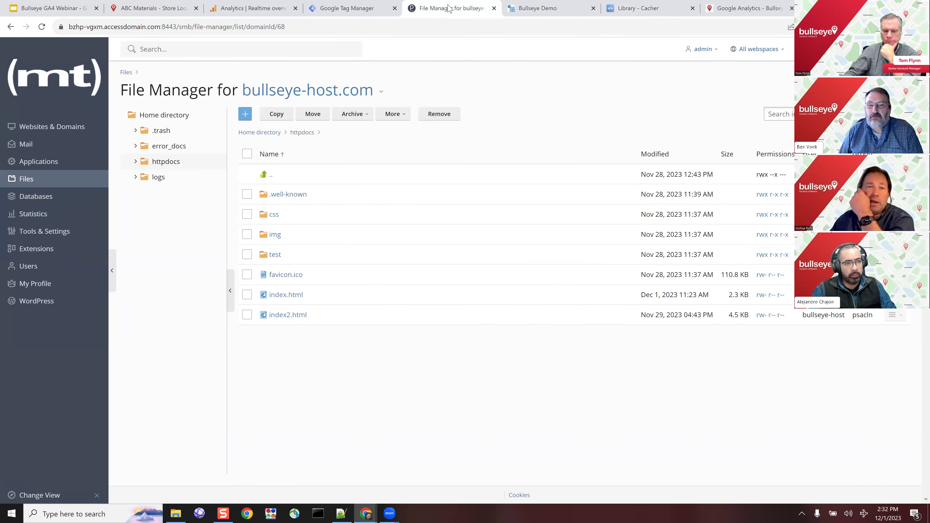
pyautogui.click(284, 295)
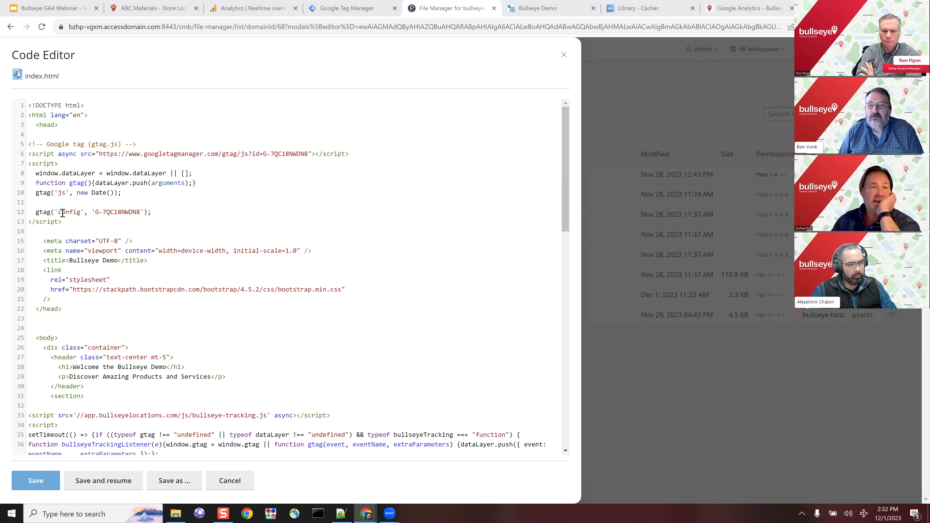
pyautogui.click(143, 211)
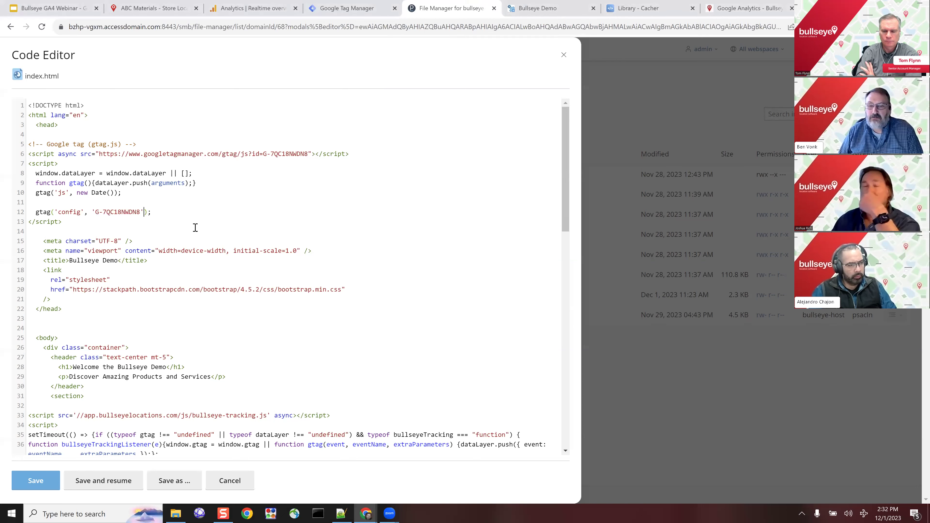
pyautogui.write("{ 'debug_mode':true }")
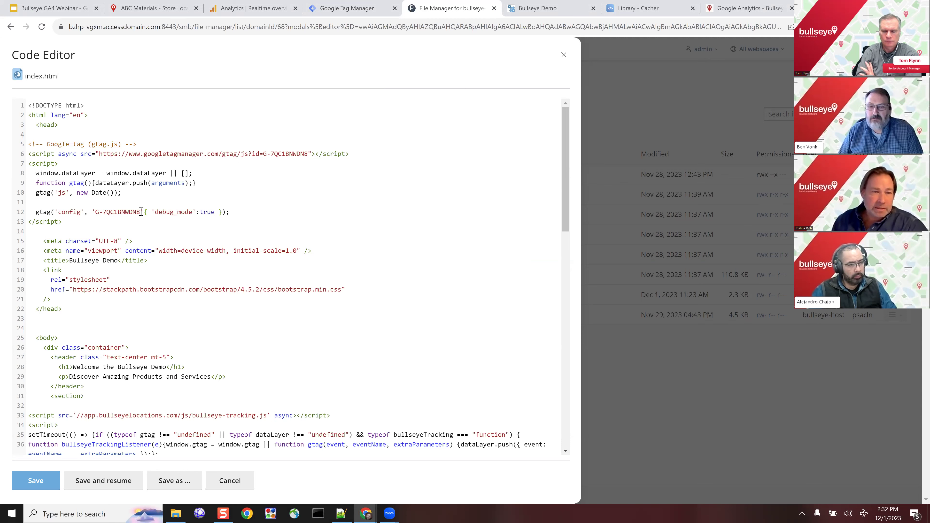
pyautogui.moveTo(141, 212); pyautogui.dragTo(142, 205)
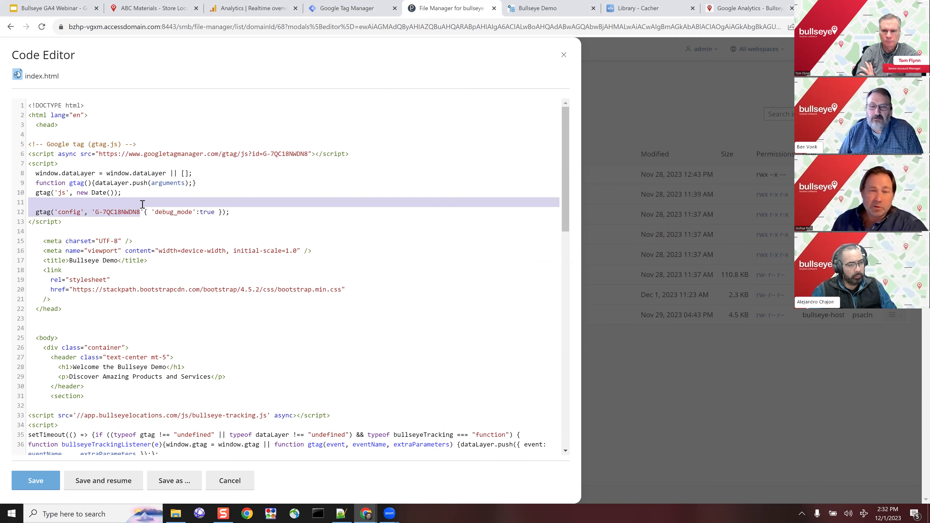
pyautogui.click(284, 216)
pyautogui.hotkey('ctrl', 'z')
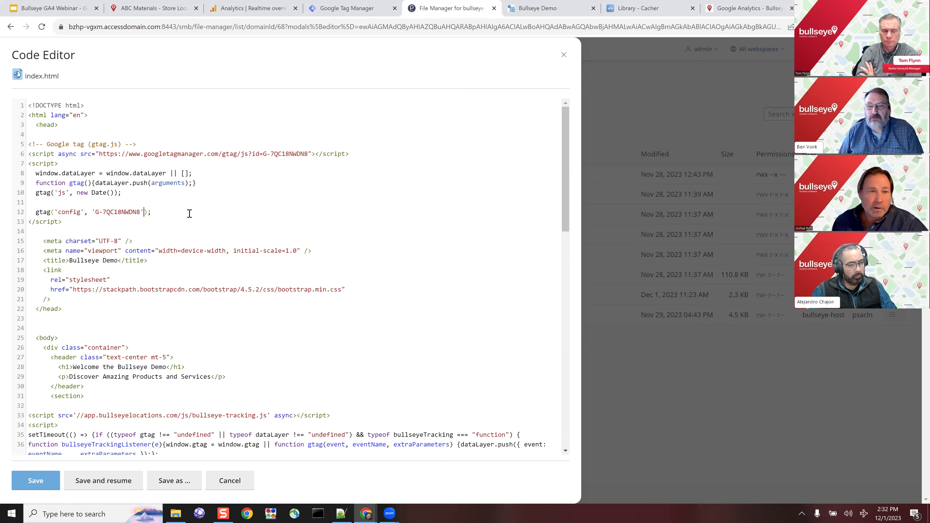
# Step: Append ,{ 'debug_mode':true } after the measurement ID in the gtag config call of index.html and save the file
pyautogui.write("{ 'debug_mode':true }")
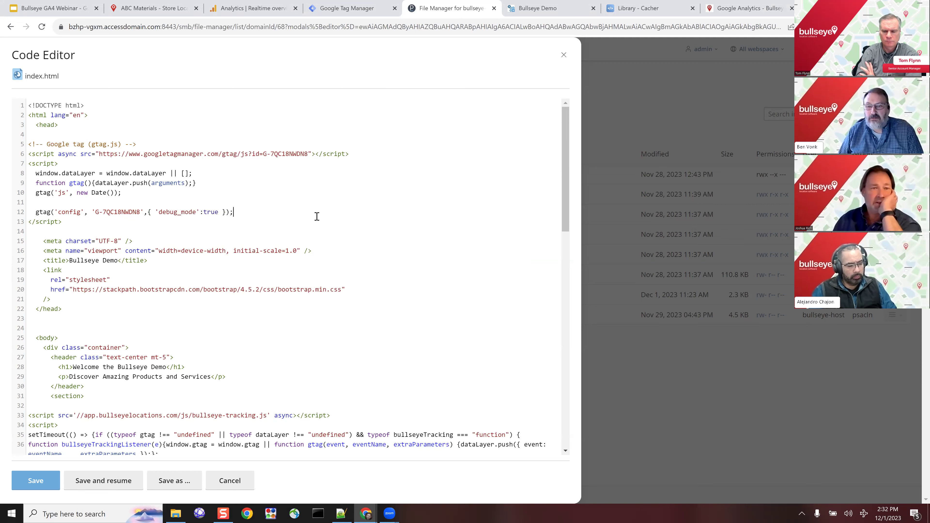
pyautogui.click(36, 481)
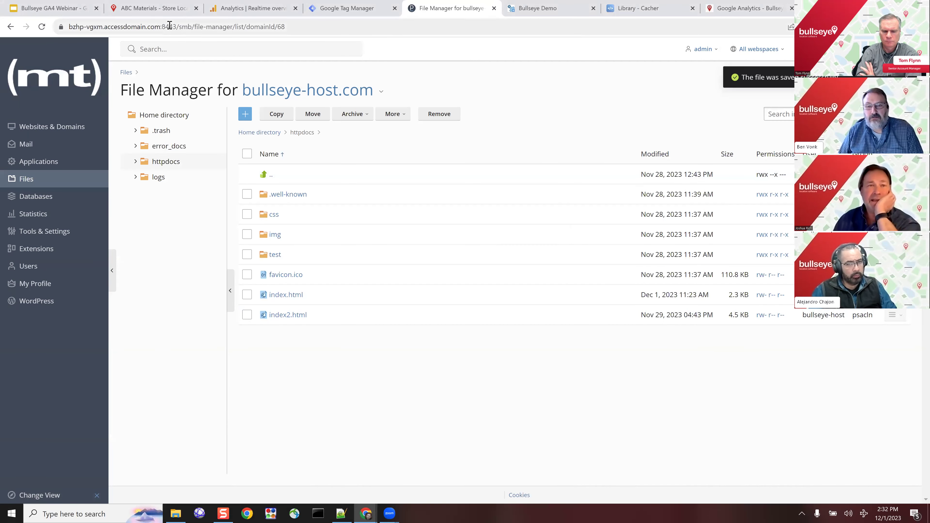
# Step: Open DebugView in the admin settings of the bullseye-host GA4 property in Google Analytics
pyautogui.click(244, 8)
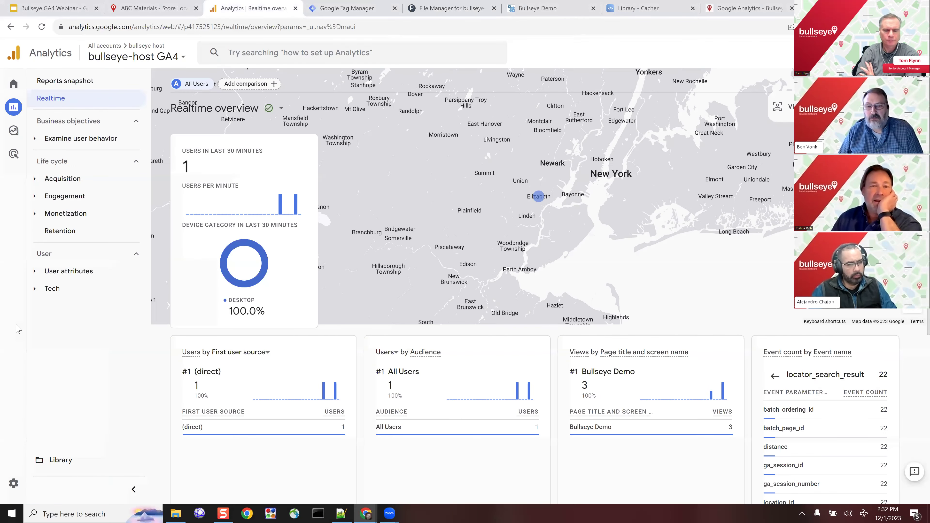
pyautogui.click(15, 484)
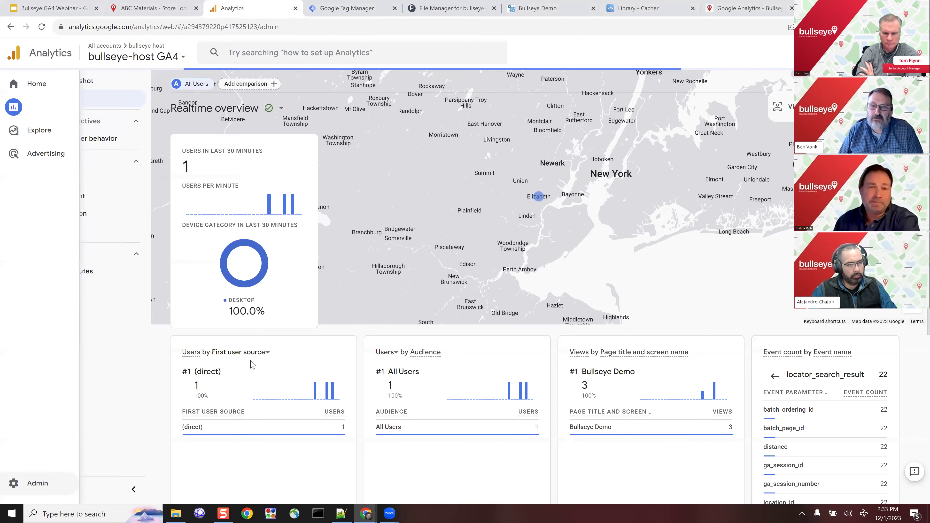
pyautogui.scroll(-5, 154, 337)
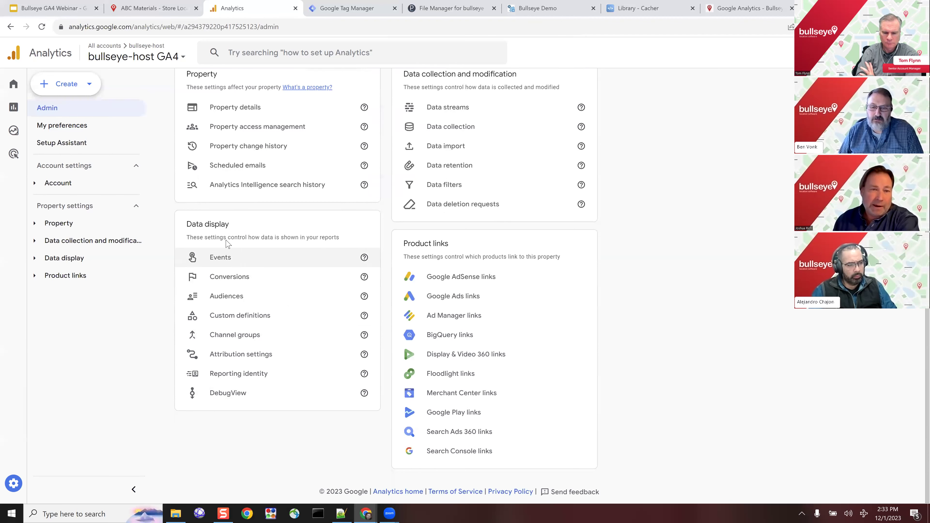
pyautogui.click(232, 394)
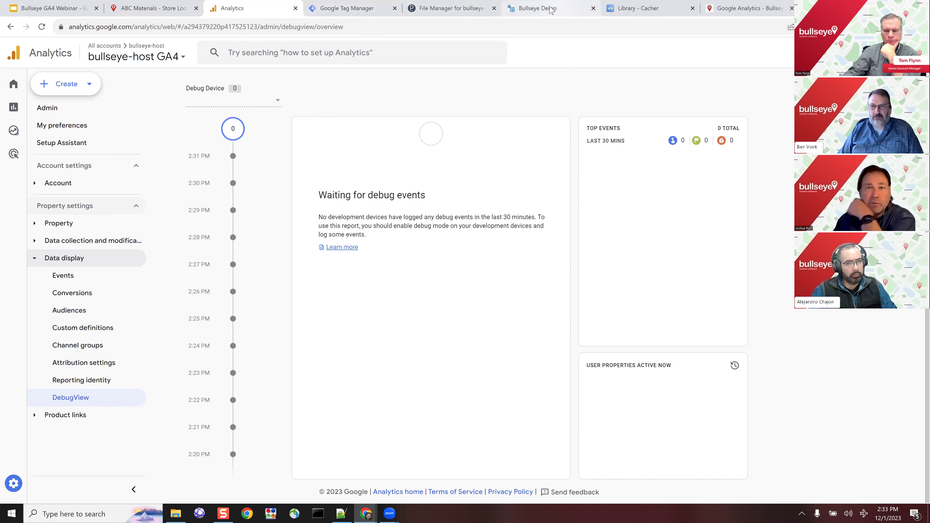
# Step: Return to the Bullseye Demo page and close the developer tools
pyautogui.hotkey('ctrl', '6')
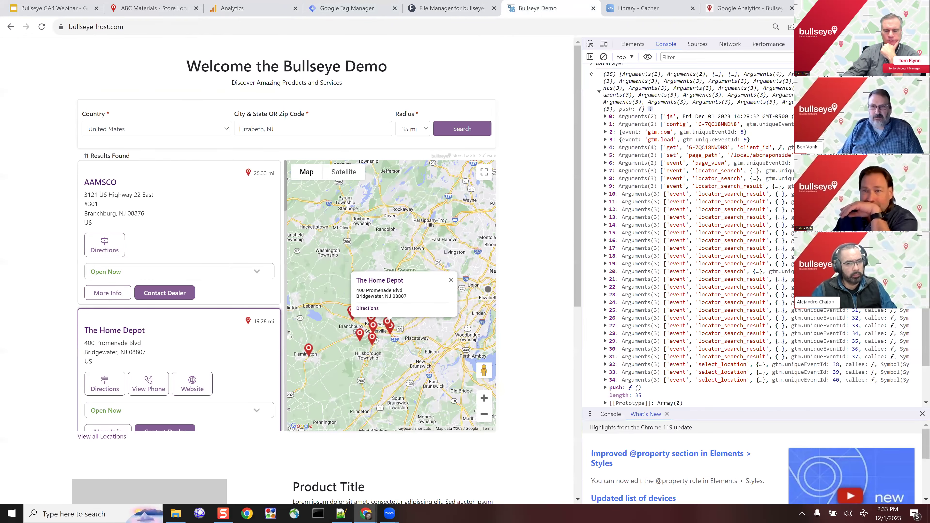
pyautogui.press('F12')
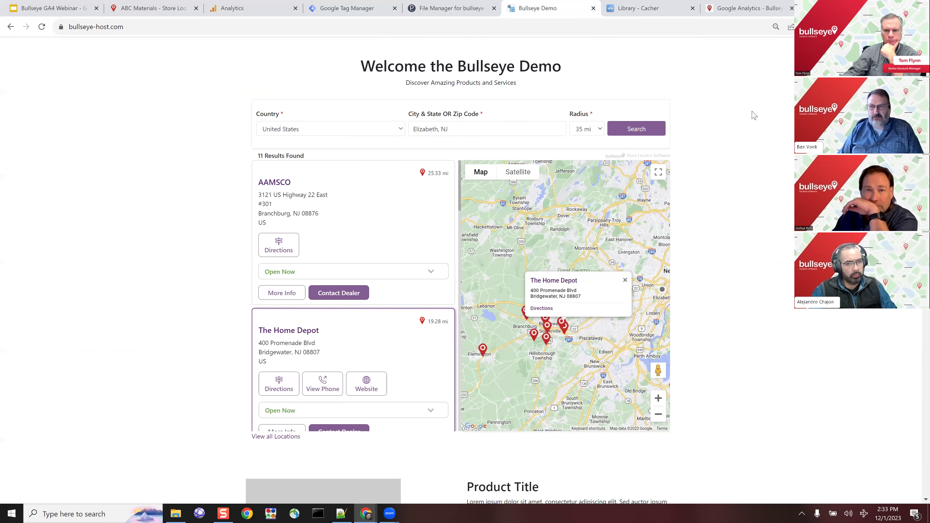
pyautogui.click(597, 134)
pyautogui.click(586, 157)
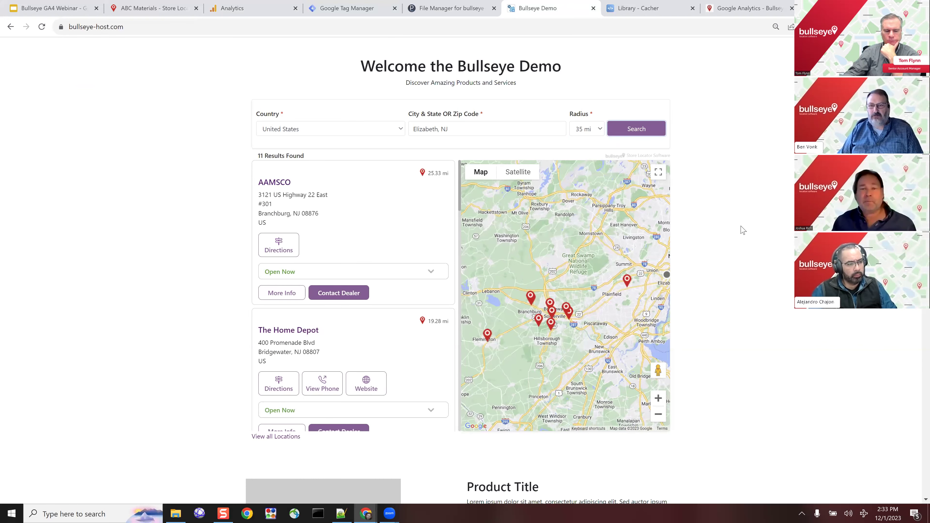
pyautogui.click(332, 180)
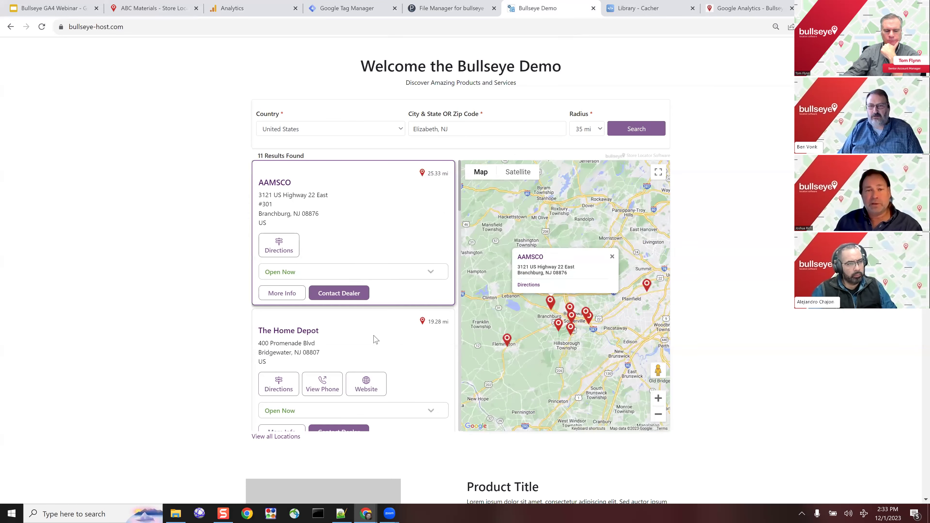
pyautogui.click(327, 388)
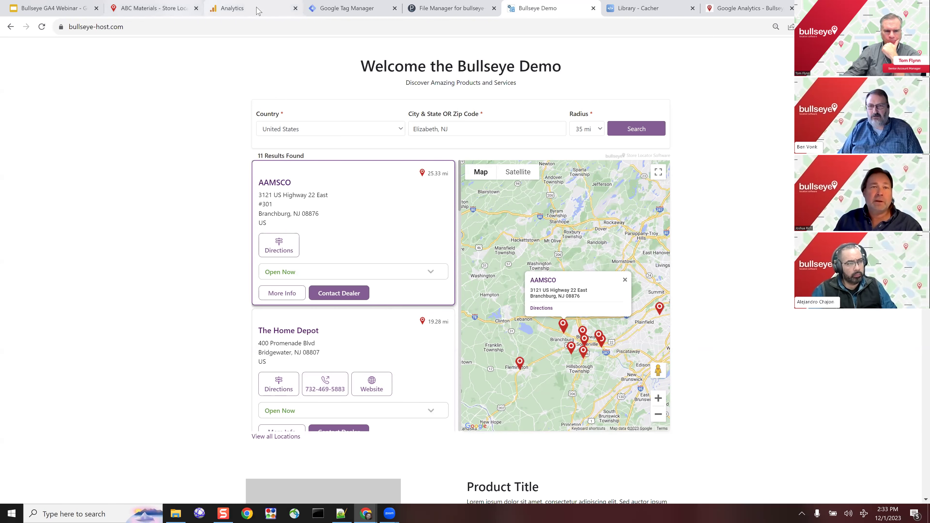
pyautogui.click(258, 11)
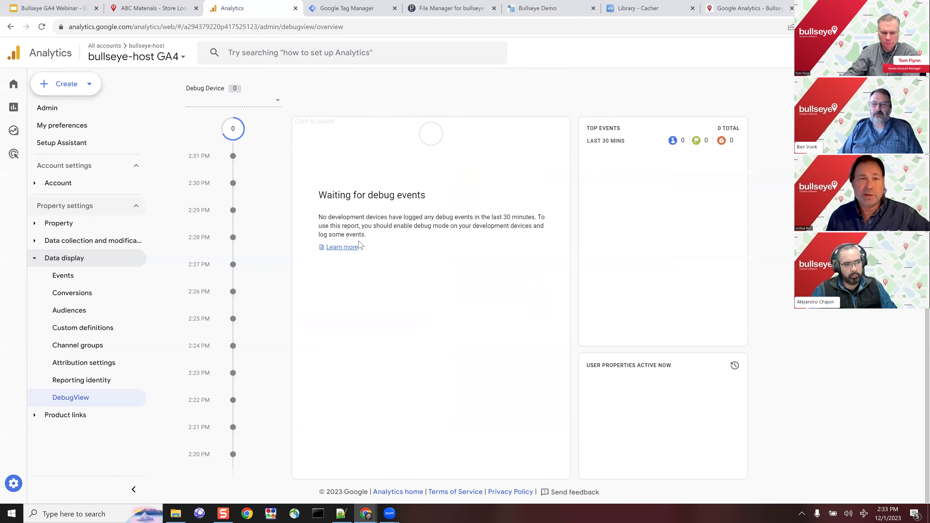
pyautogui.click(41, 29)
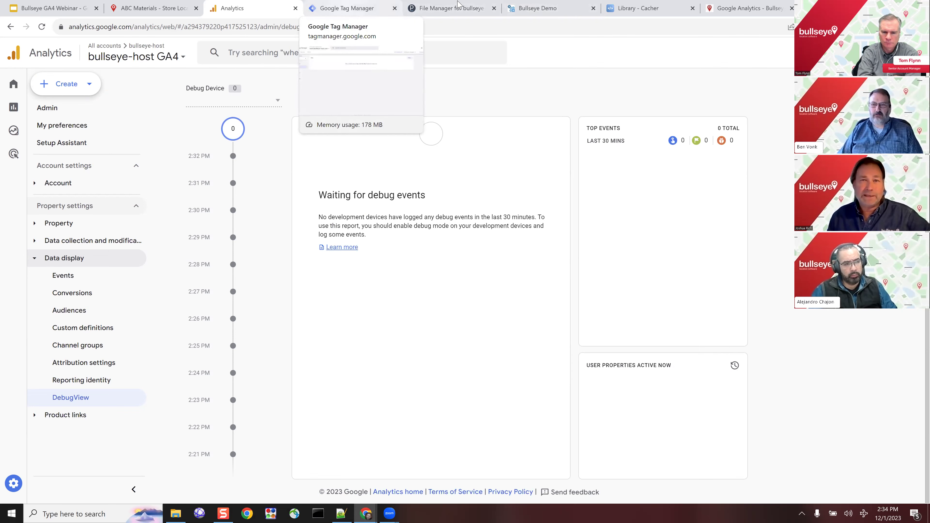
# Step: Reopen index.html from the httpdocs folder in the code editor and save the file again
pyautogui.click(455, 8)
pyautogui.click(284, 297)
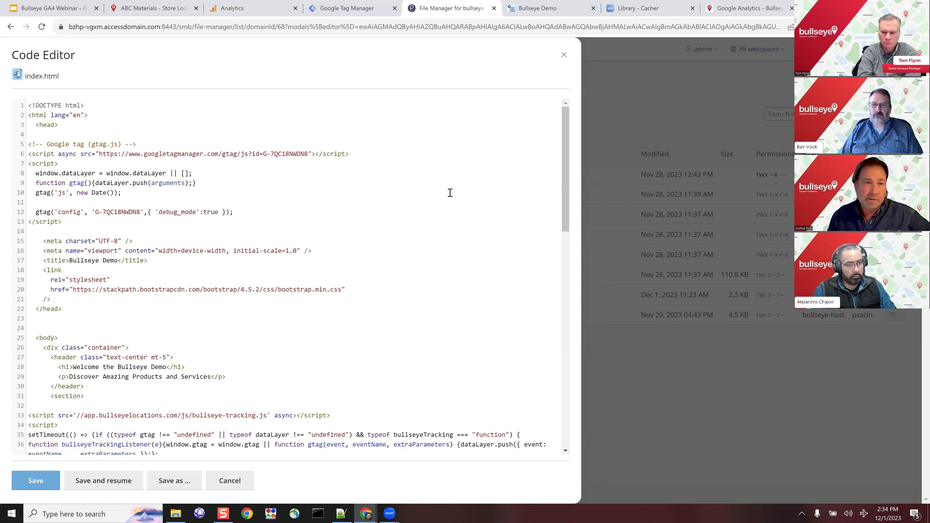
pyautogui.click(52, 483)
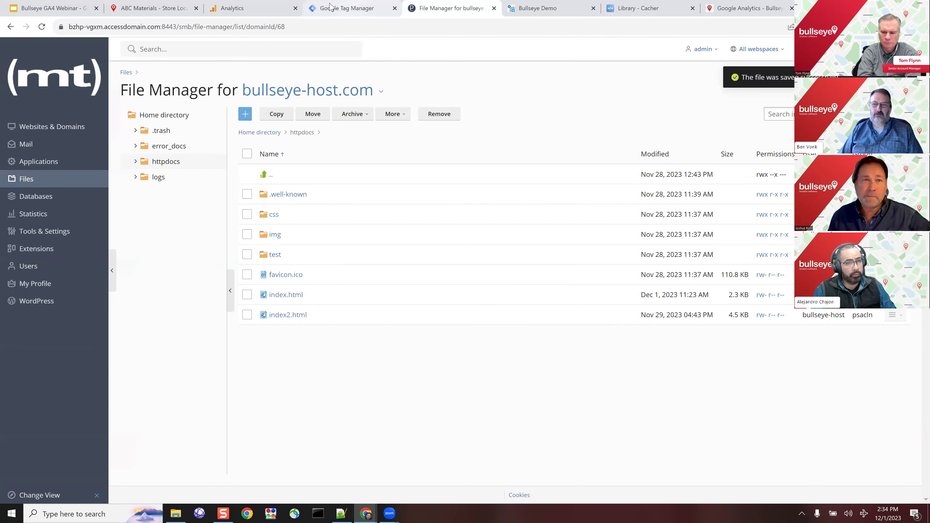
# Step: Reload the Bullseye Demo page, search Elizabeth, NJ with a 35 mi radius and select the AAMSCO location
pyautogui.click(231, 8)
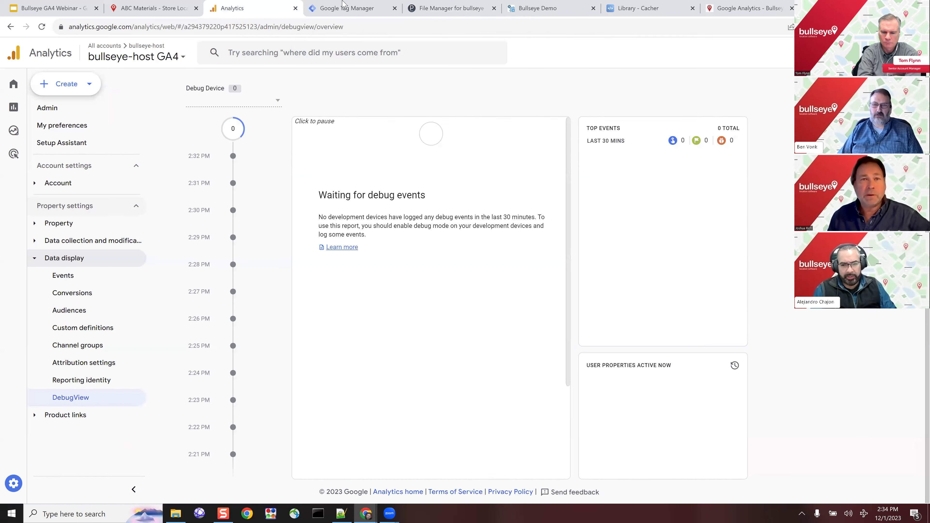
pyautogui.click(435, 9)
pyautogui.click(348, 8)
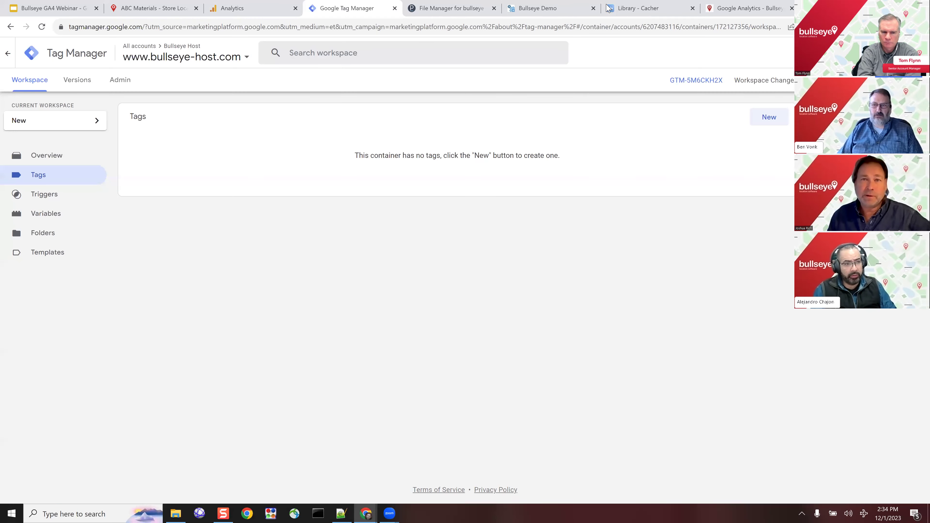
pyautogui.hotkey('ctrl', '6')
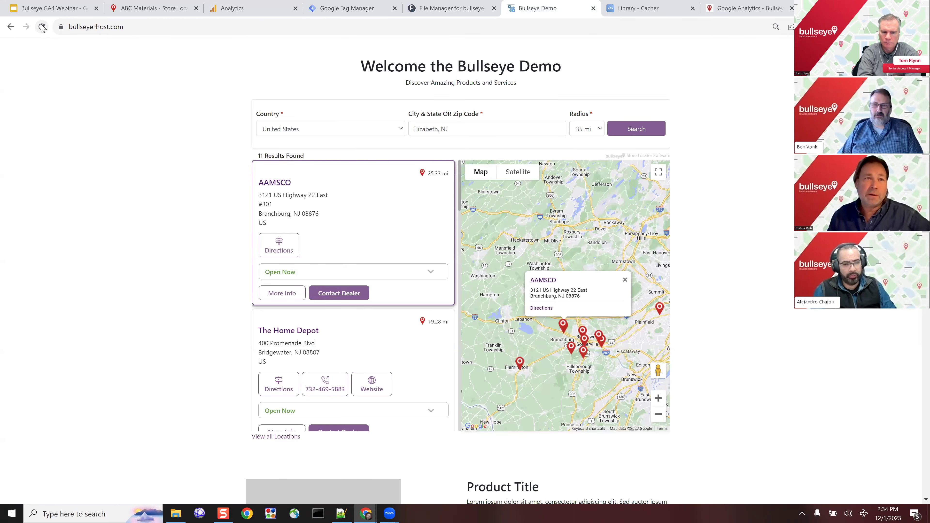
pyautogui.click(42, 27)
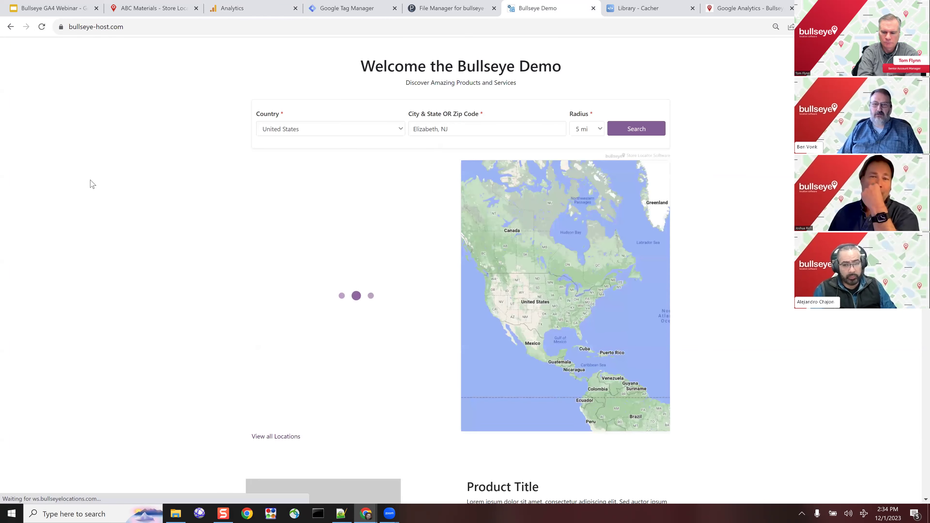
pyautogui.click(589, 130)
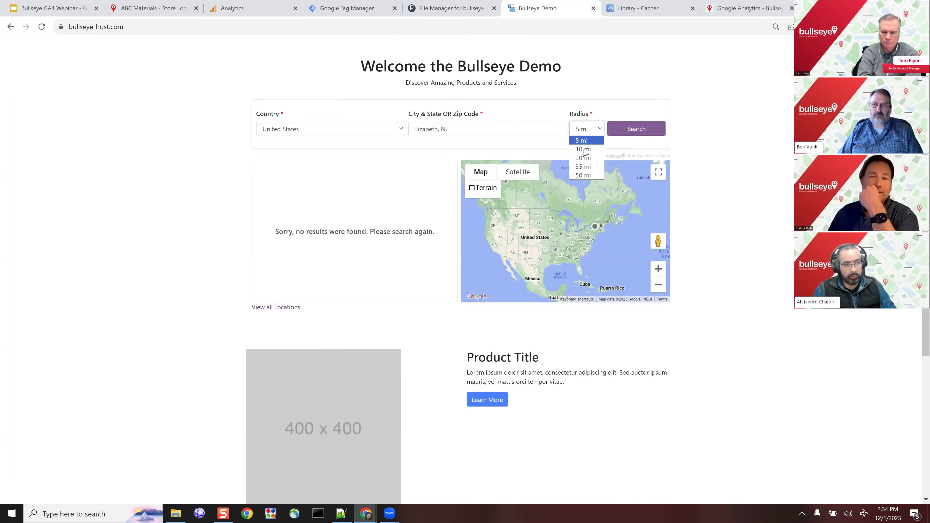
pyautogui.click(583, 167)
pyautogui.click(636, 130)
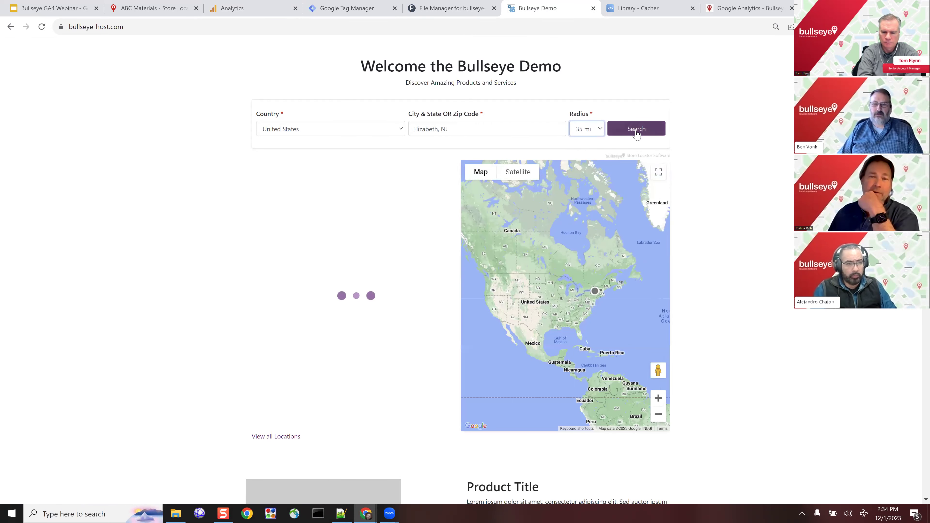
pyautogui.click(362, 216)
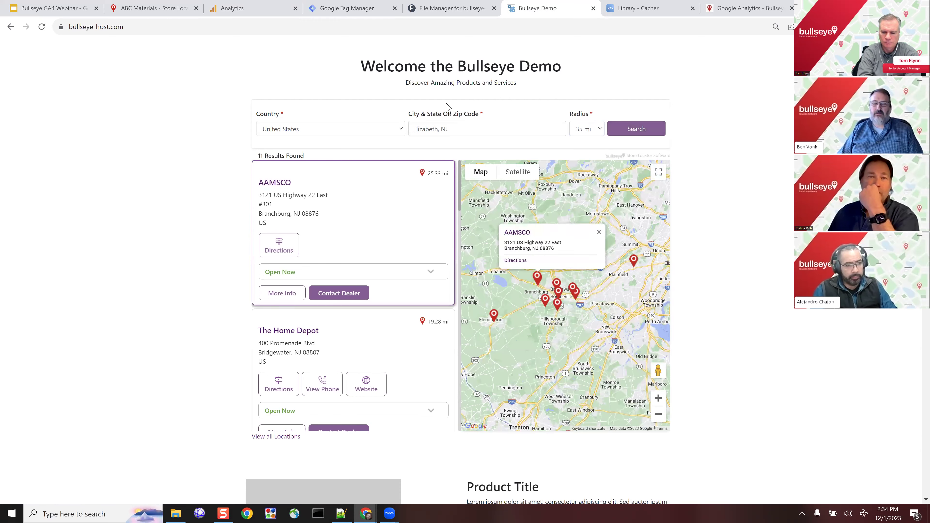
# Step: Examine the events logged in DebugView and return to the Setting up Bullseye with GA4 slide
pyautogui.click(266, 11)
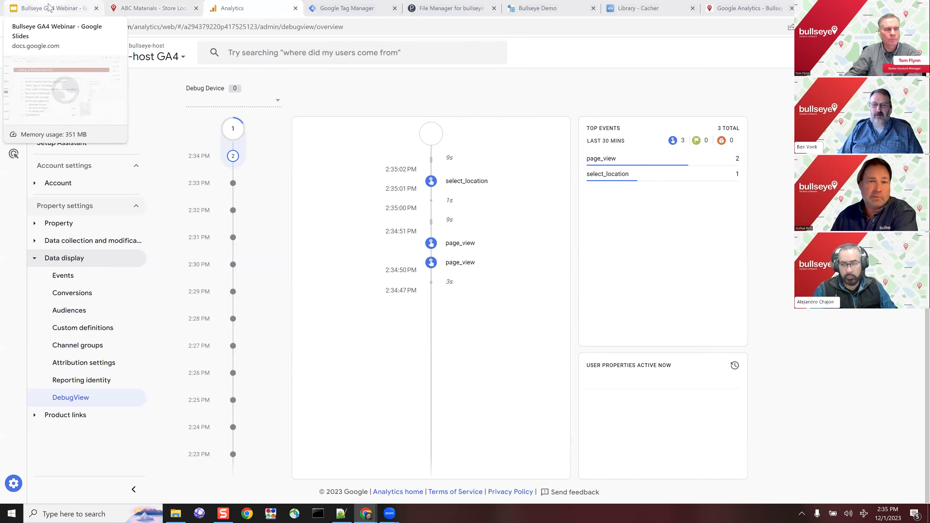
pyautogui.click(55, 8)
pyautogui.click(489, 169)
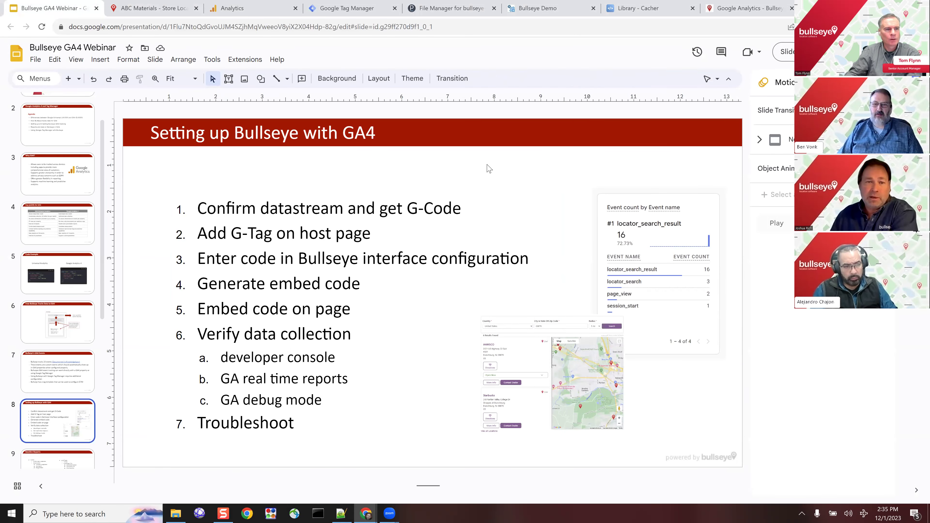
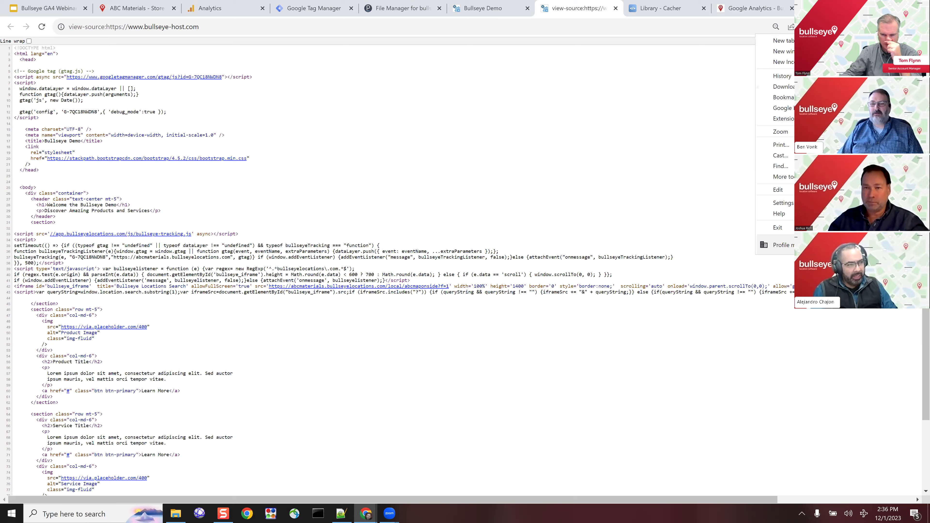
# Step: Compare the measurement IDs in the gtag config and bullseyeTracking calls of the host page's source, and close the source view
pyautogui.click(483, 240)
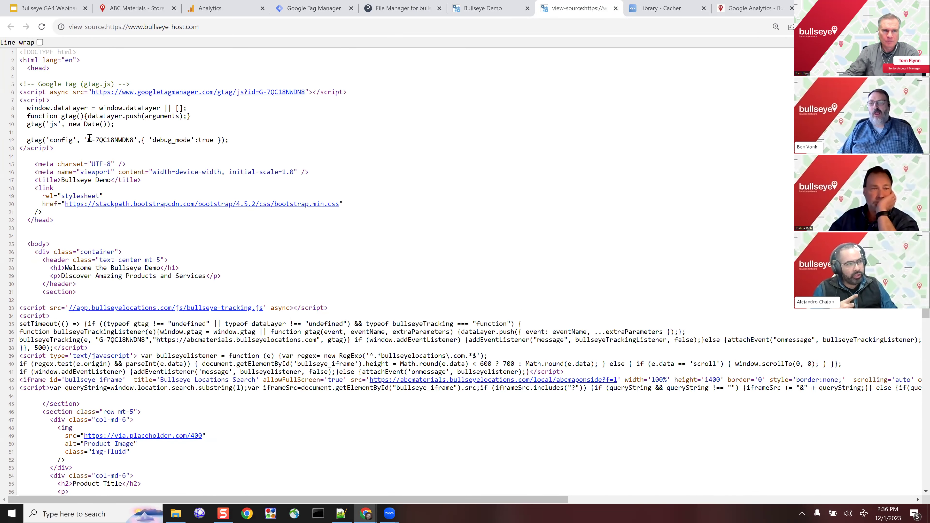
pyautogui.moveTo(88, 139); pyautogui.dragTo(136, 142)
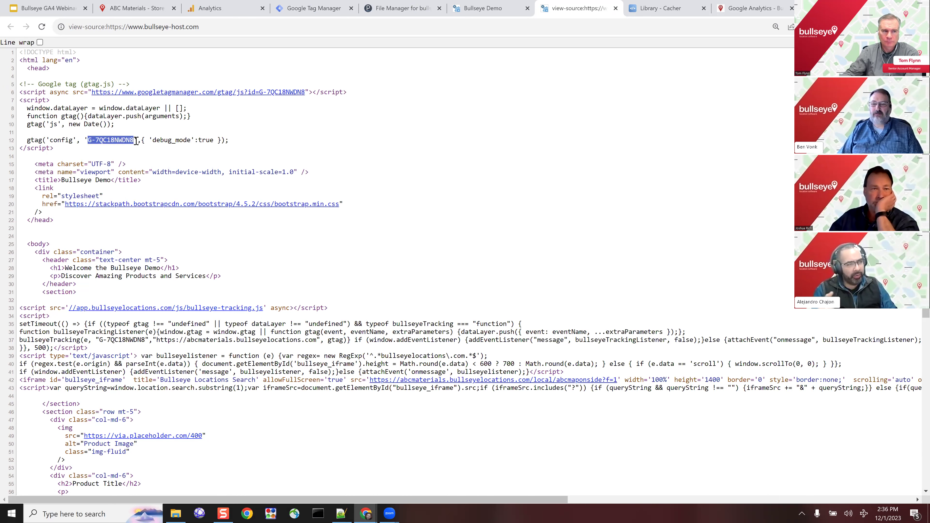
pyautogui.click(70, 151)
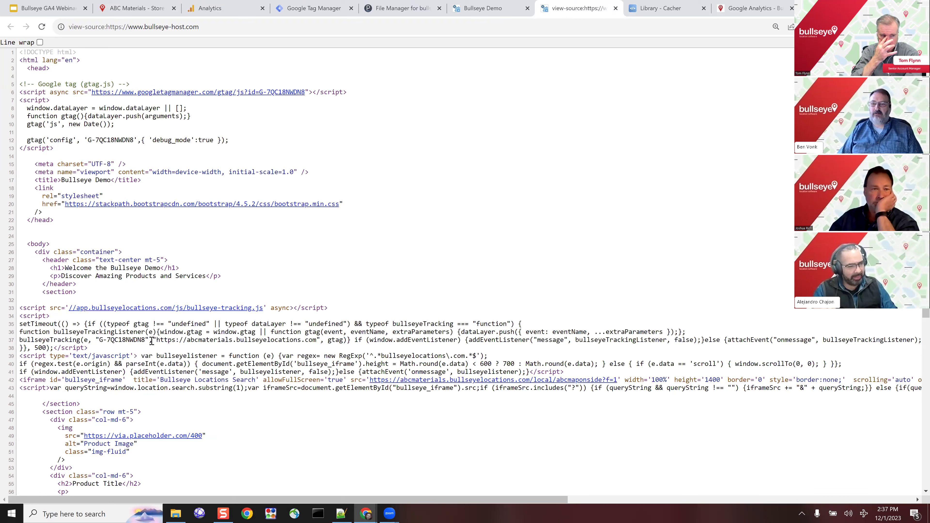
pyautogui.moveTo(99, 340); pyautogui.dragTo(145, 340)
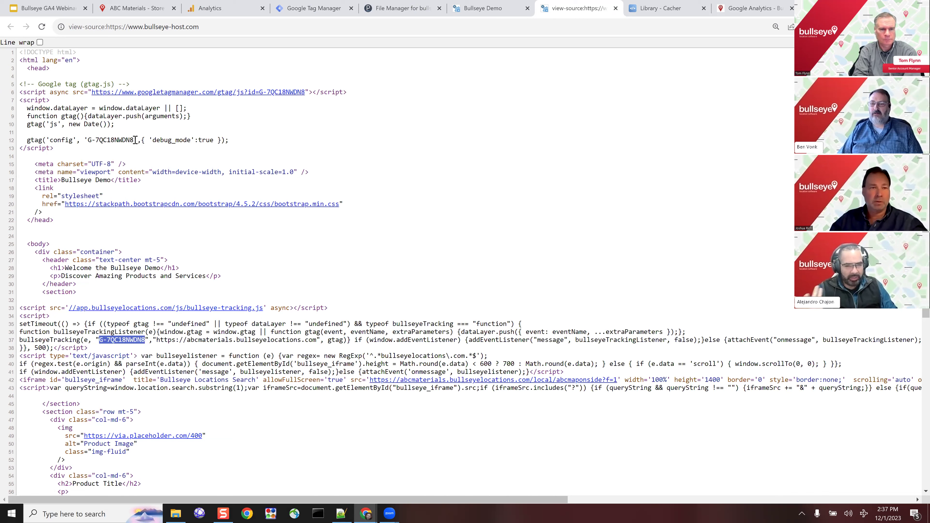
pyautogui.moveTo(135, 140); pyautogui.dragTo(89, 140)
pyautogui.click(465, 153)
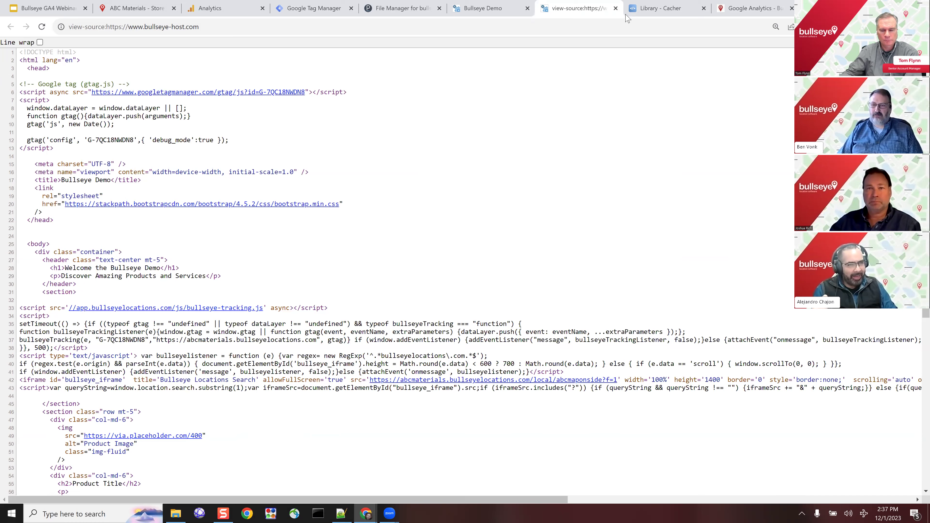
pyautogui.click(615, 8)
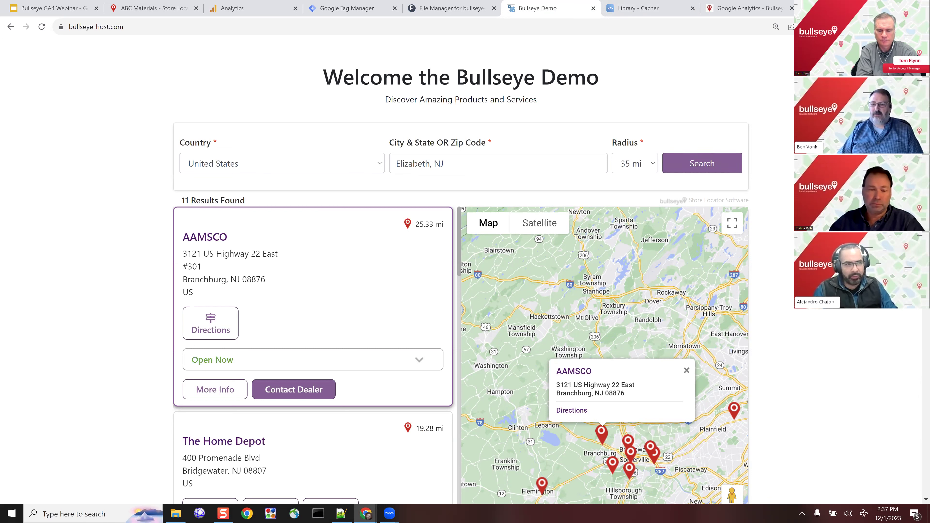
# Step: Open the Network log in the developer tools on the Bullseye Demo page and select The Home Depot location
pyautogui.press('XF86RFKill')
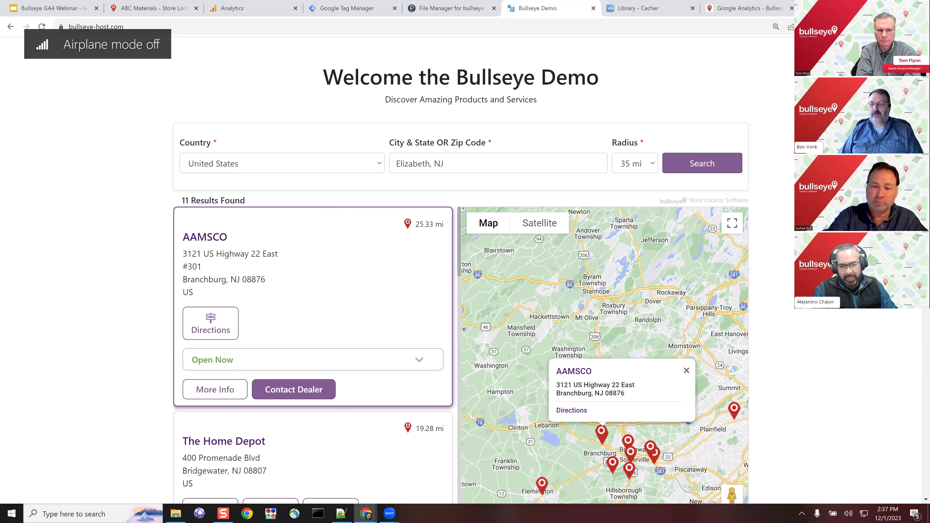
pyautogui.press('XF86AudioRaiseVolume')
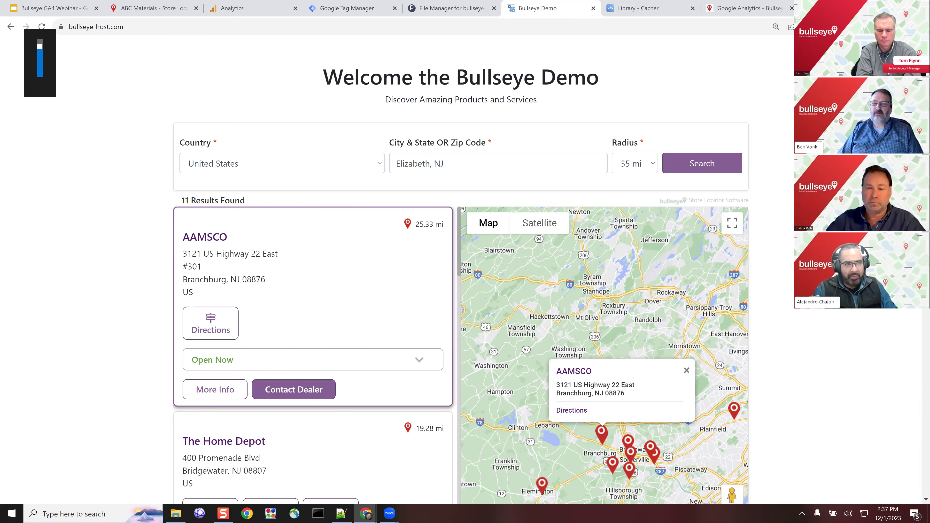
pyautogui.press('F12')
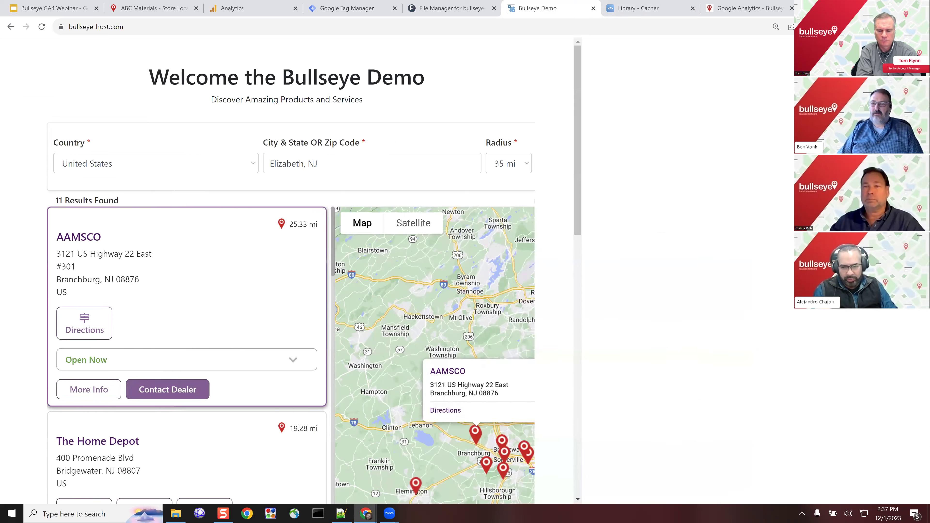
pyautogui.click(729, 45)
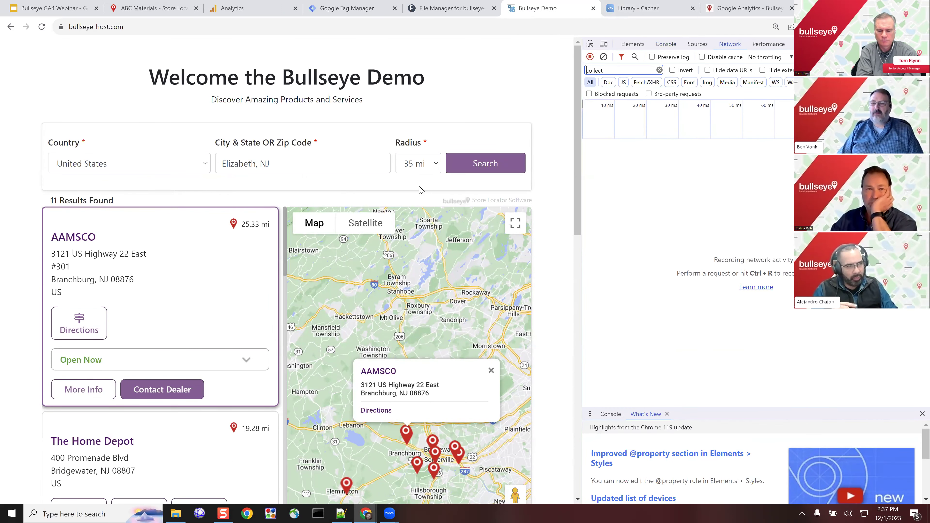
pyautogui.click(118, 426)
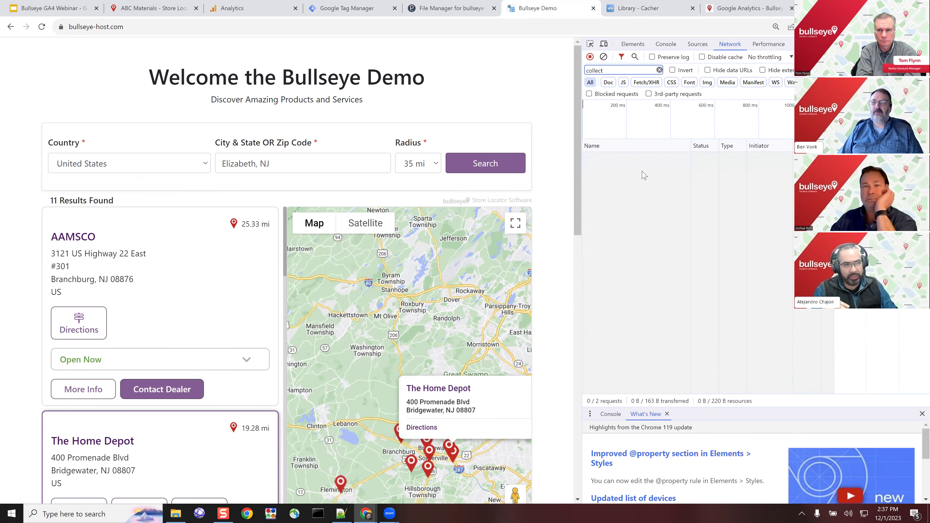
# Step: Clear the network request filter and filter the requests by collect again
pyautogui.click(659, 71)
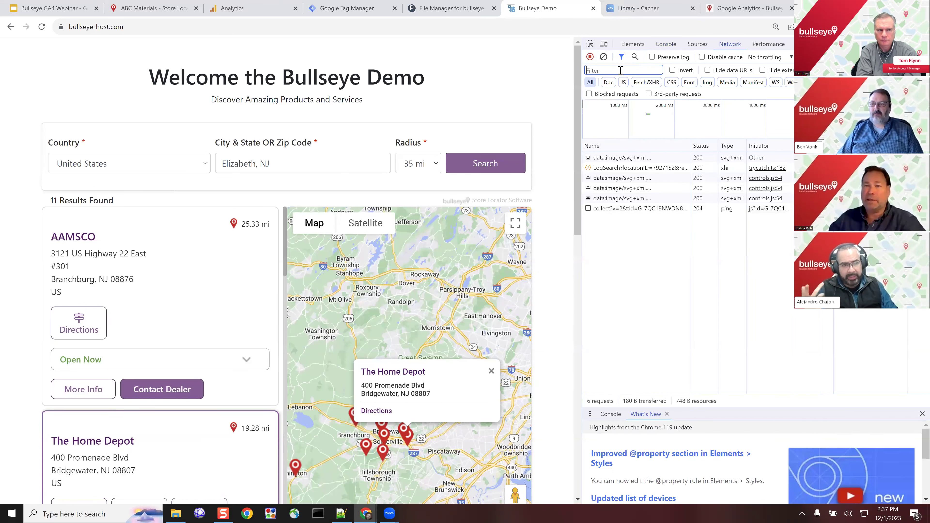
pyautogui.write('c')
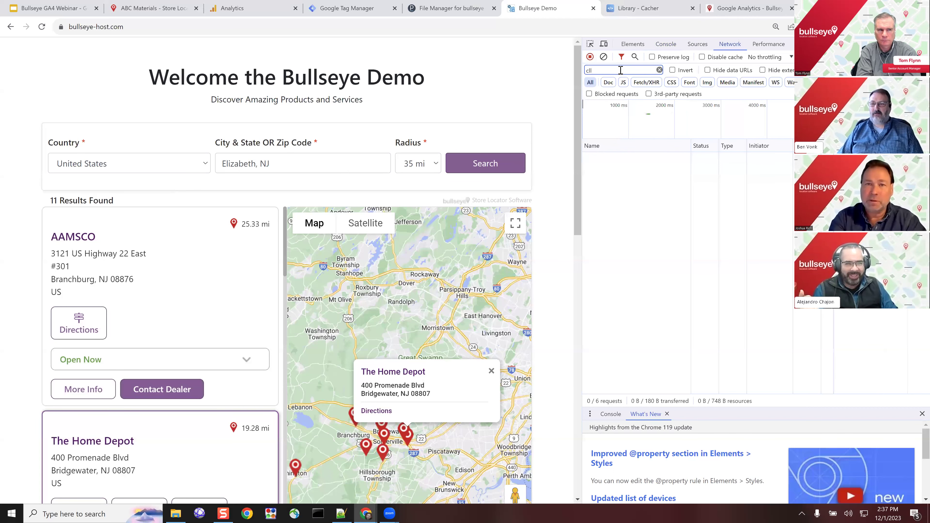
pyautogui.write('ollect')
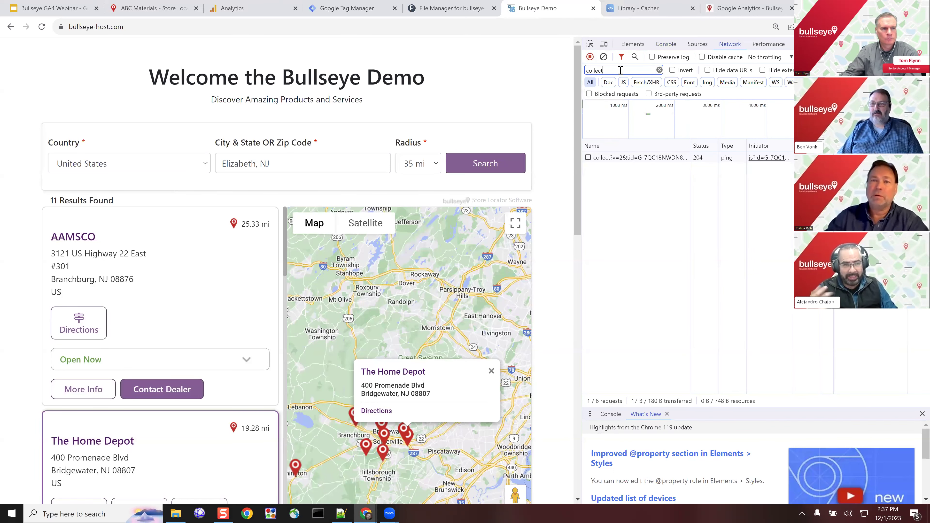
# Step: Examine the query string parameters in the collect request's payload and highlight the tid measurement ID
pyautogui.click(628, 158)
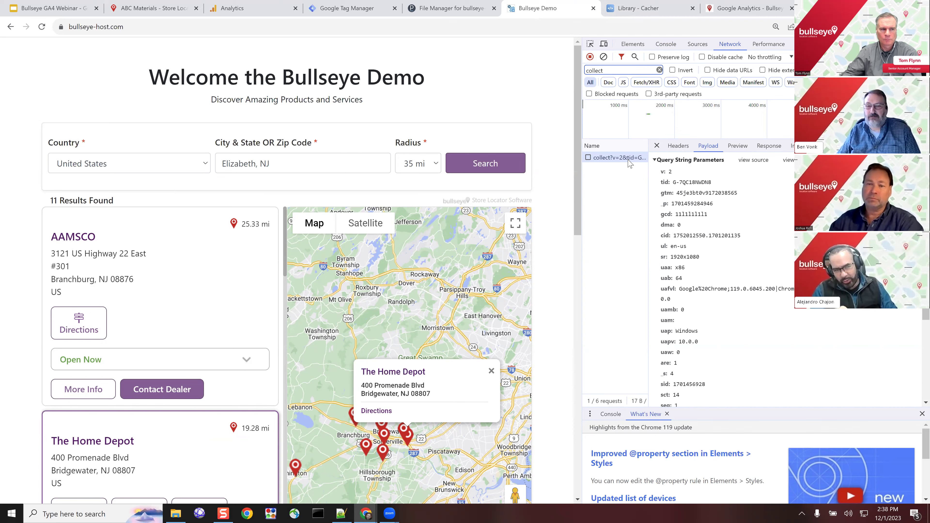
pyautogui.scroll(-3, 836, 344)
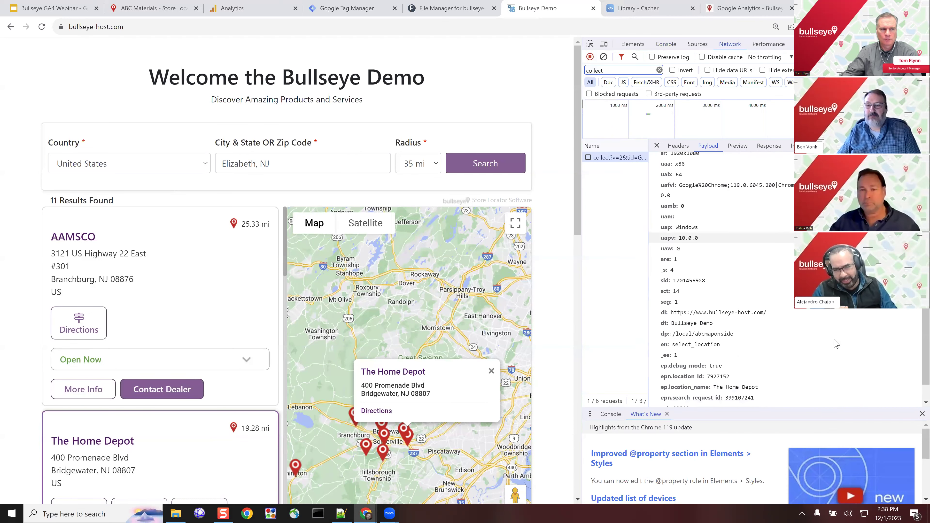
pyautogui.scroll(3, 836, 342)
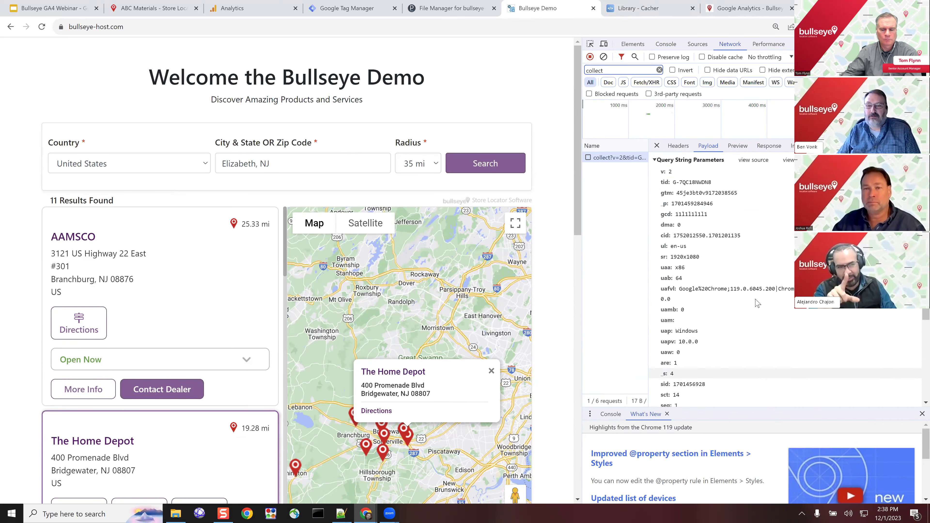
pyautogui.click(688, 184)
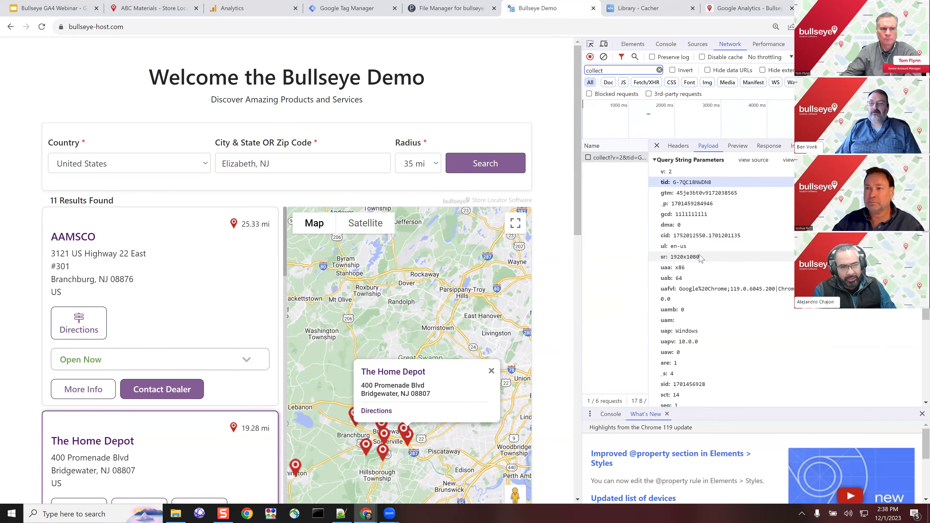
# Step: Review the remaining parameters of the select_location event in the collect request's payload, including debug mode and location name
pyautogui.scroll(-3, 706, 257)
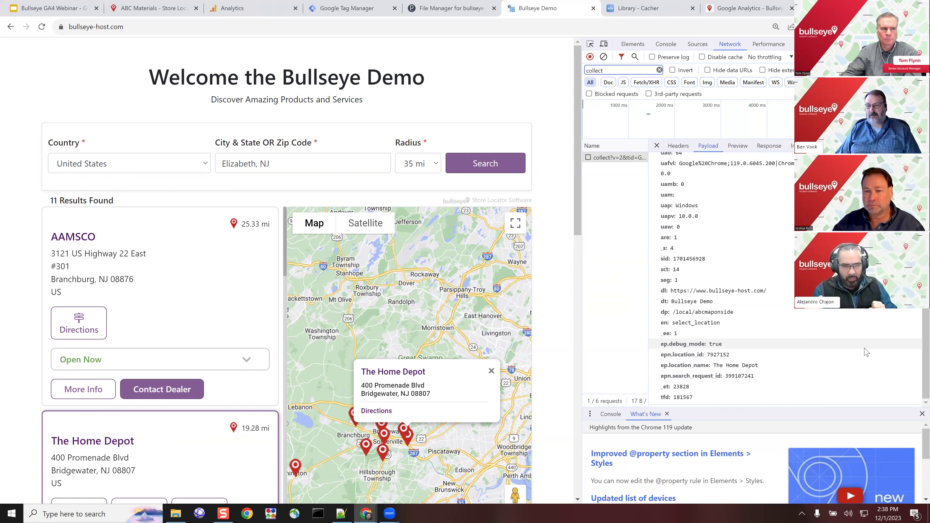
pyautogui.scroll(5, 866, 352)
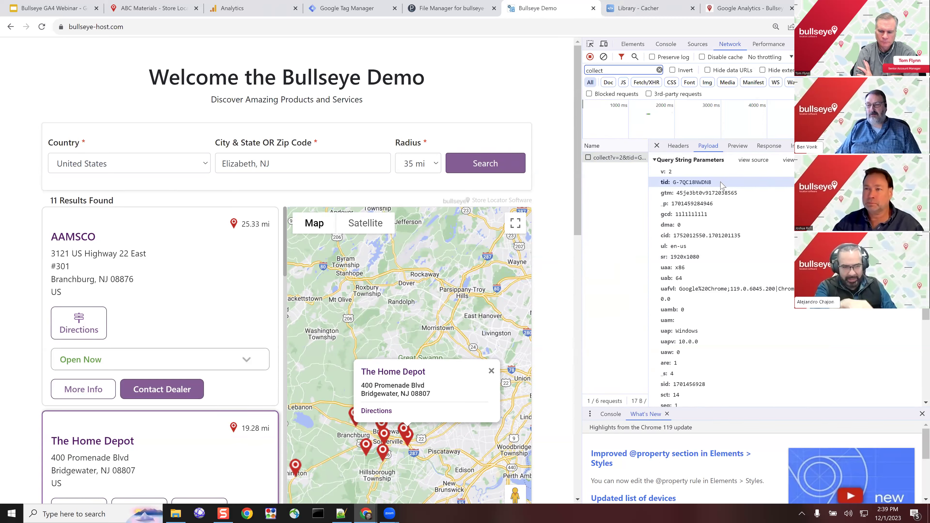
pyautogui.scroll(-3, 720, 183)
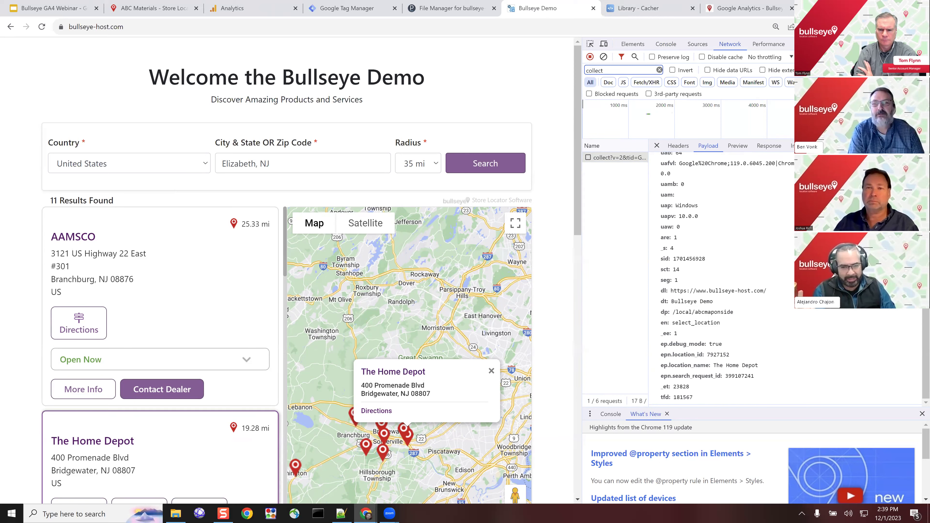
# Step: Clear the browser console, evaluate dataLayer for the host page, and expand the returned array to inspect its entries
pyautogui.click(670, 44)
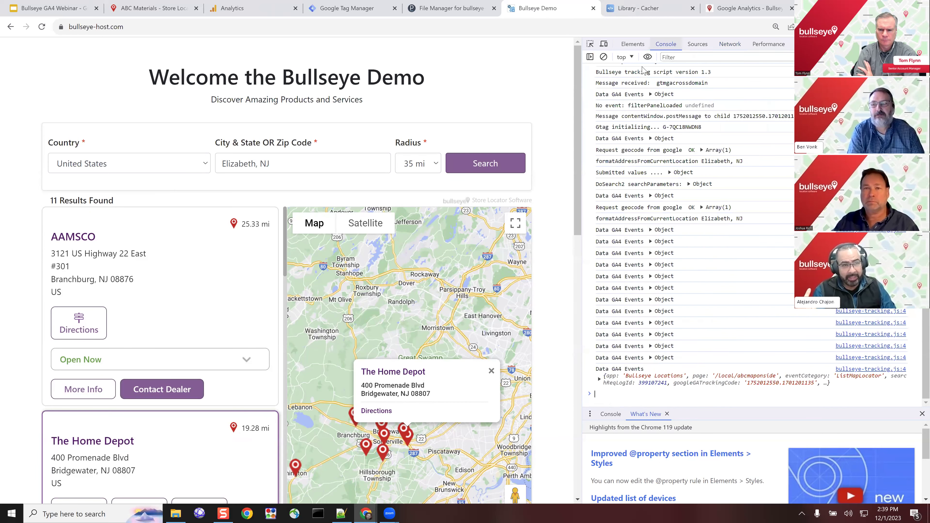
pyautogui.click(603, 57)
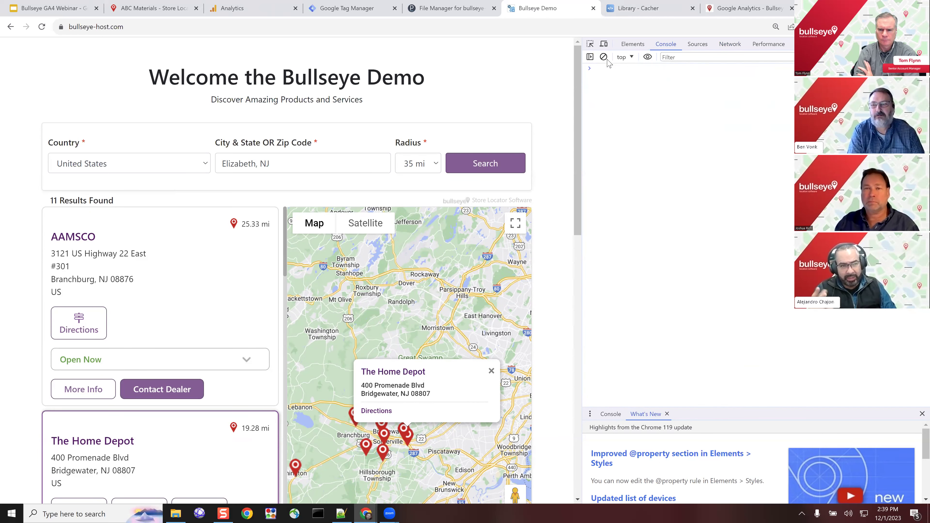
pyautogui.click(616, 69)
pyautogui.write('data')
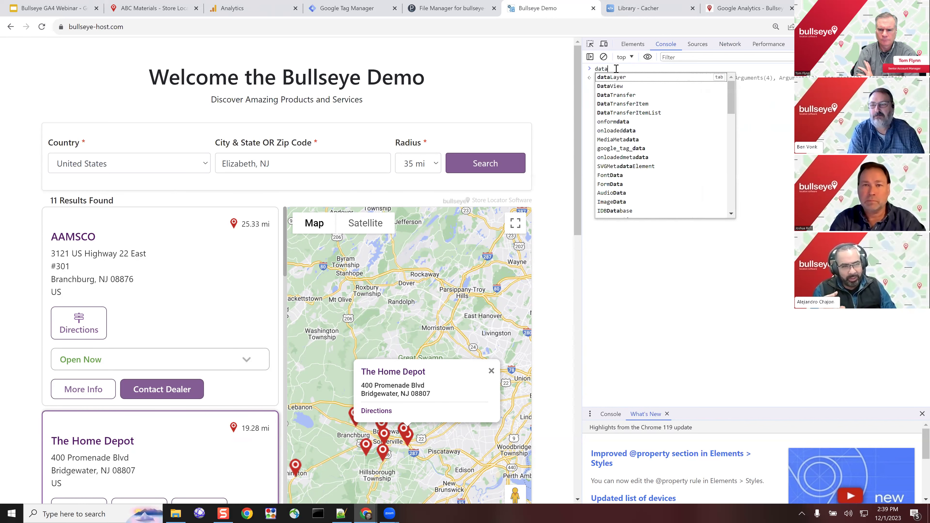
pyautogui.press('Tab')
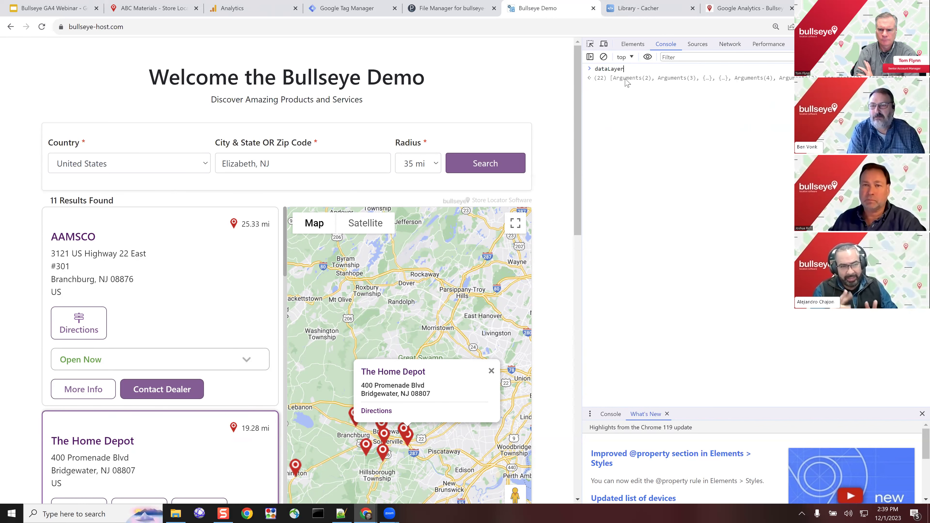
pyautogui.press('Return')
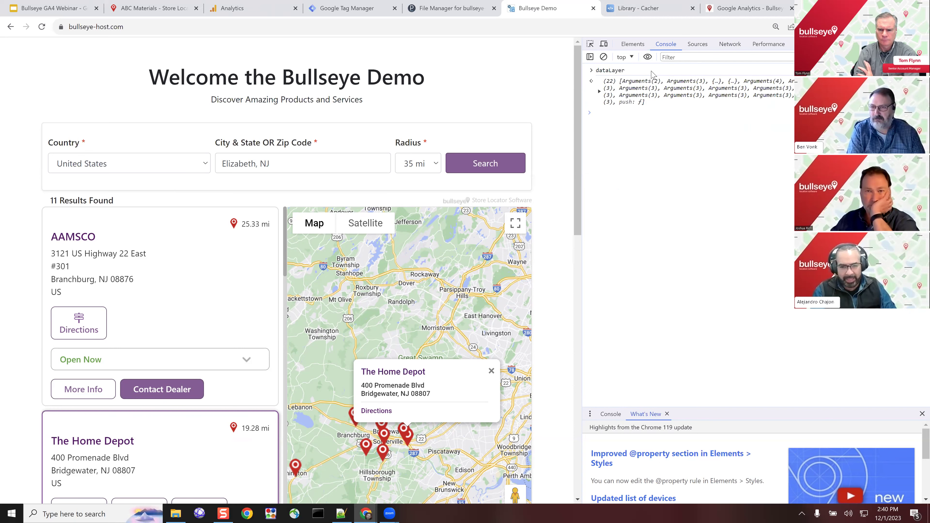
pyautogui.click(598, 92)
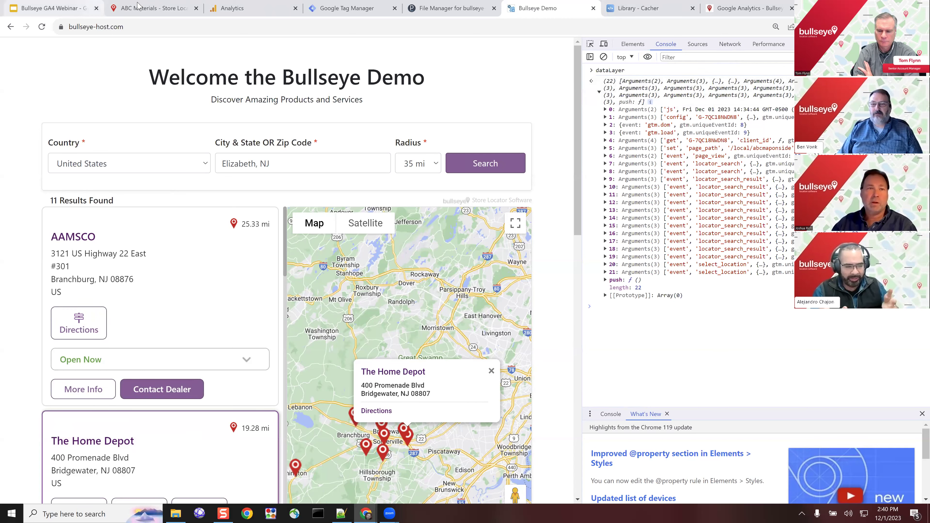
# Step: Switch to the ABC Materials admin site, open its interface list, and view the hosted abcmaponside locator
pyautogui.click(145, 7)
pyautogui.click(667, 239)
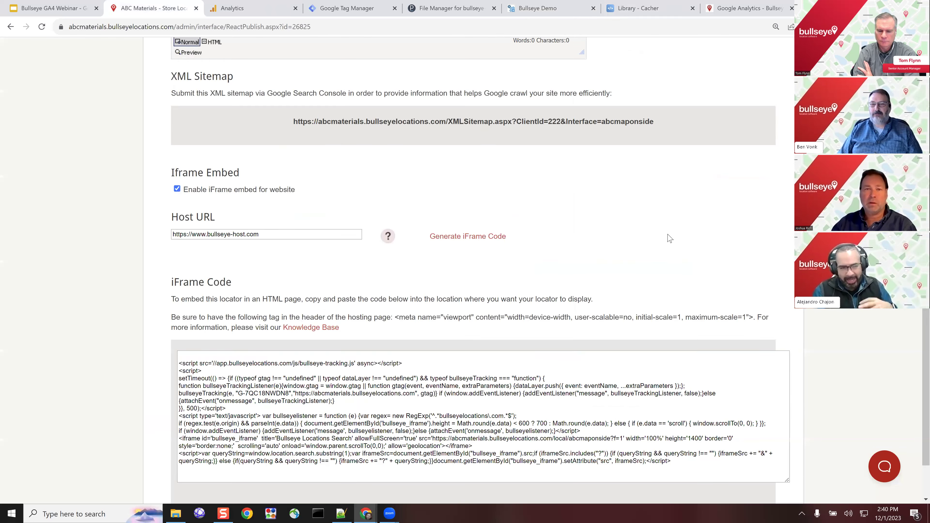
pyautogui.scroll(12, 668, 238)
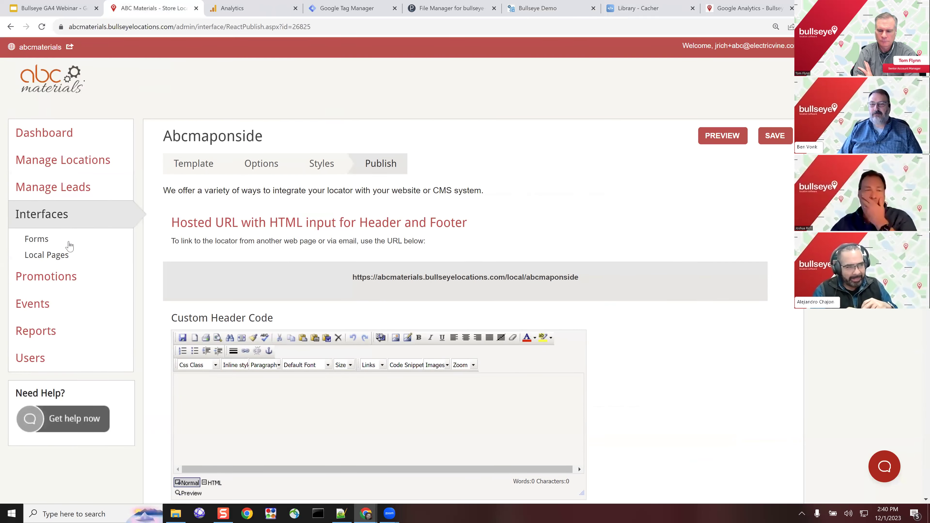
pyautogui.click(41, 214)
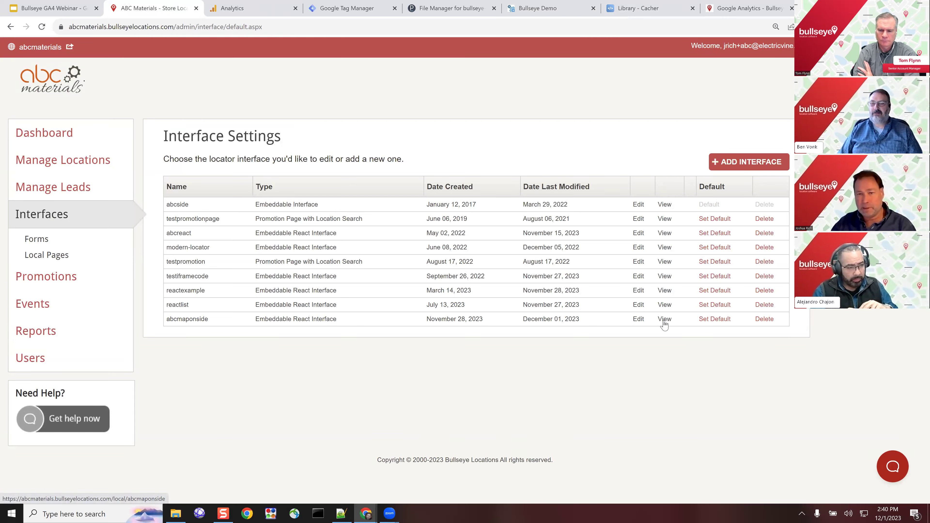
pyautogui.moveTo(45, 51)
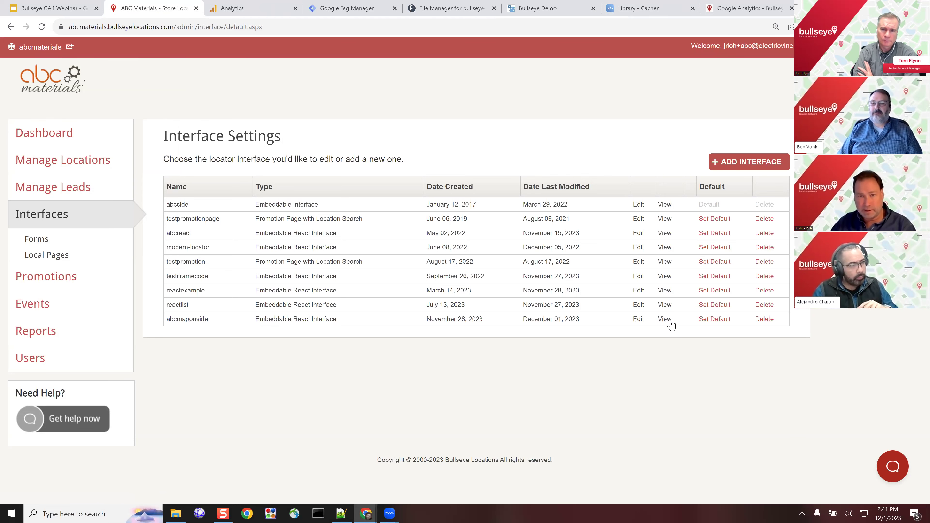
pyautogui.click(664, 319)
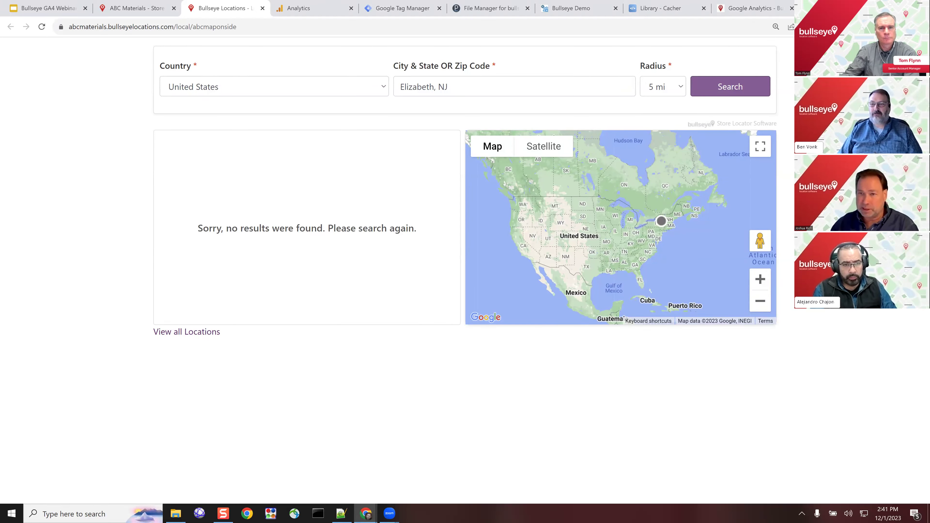
# Step: Set the hosted locator's radius to 50 mi and search around Elizabeth, NJ
pyautogui.rightClick(742, 180)
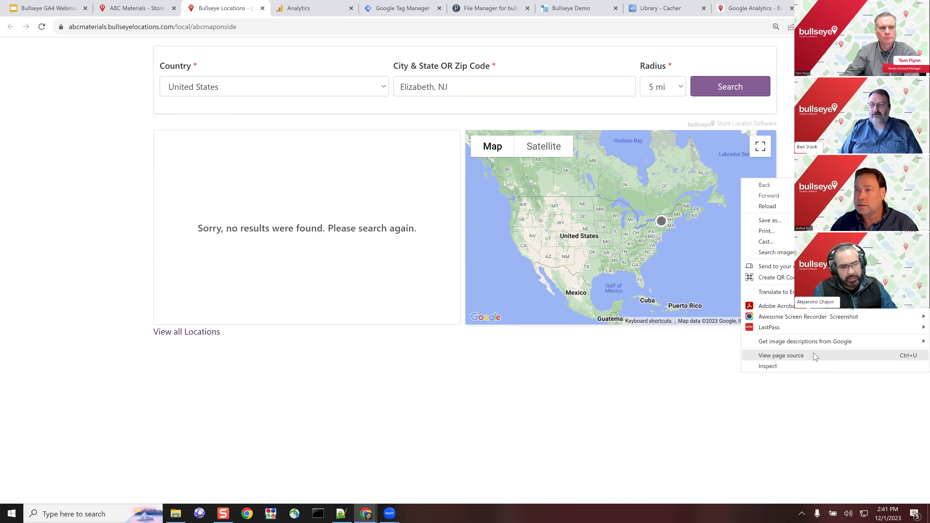
pyautogui.press('Escape')
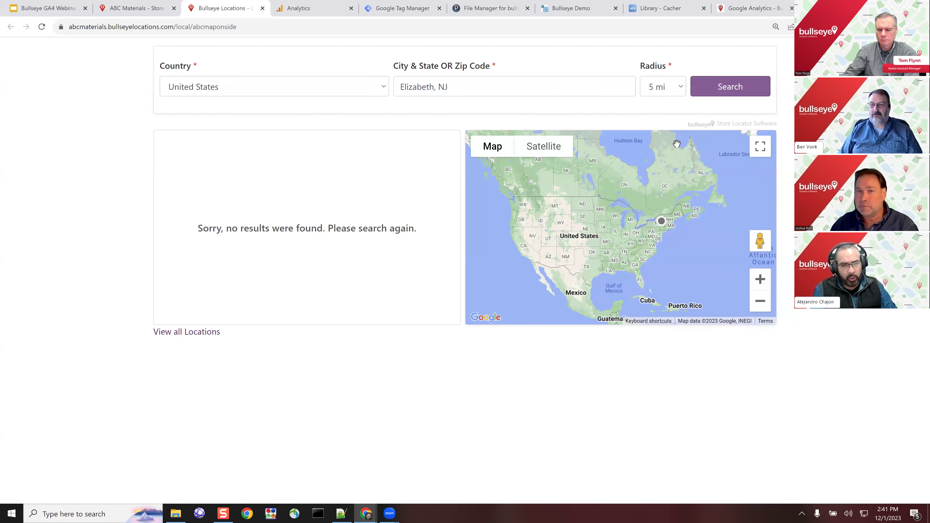
pyautogui.click(678, 88)
pyautogui.click(670, 150)
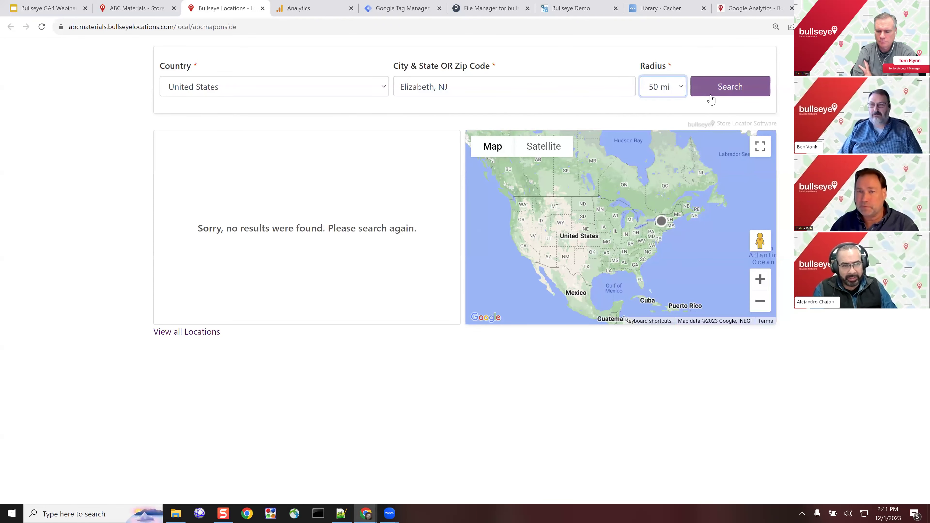
pyautogui.click(720, 91)
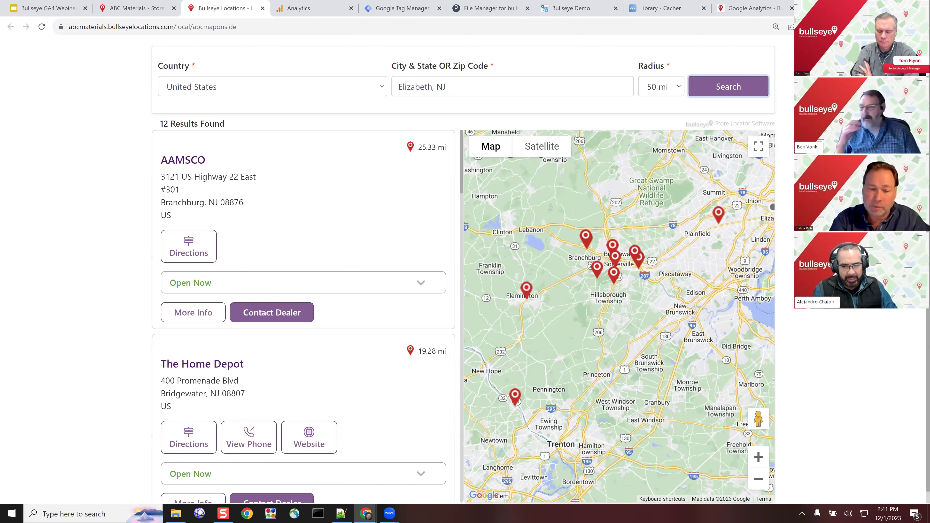
# Step: Inspect the payload of the collect request in the hosted locator's network log
pyautogui.press('F12')
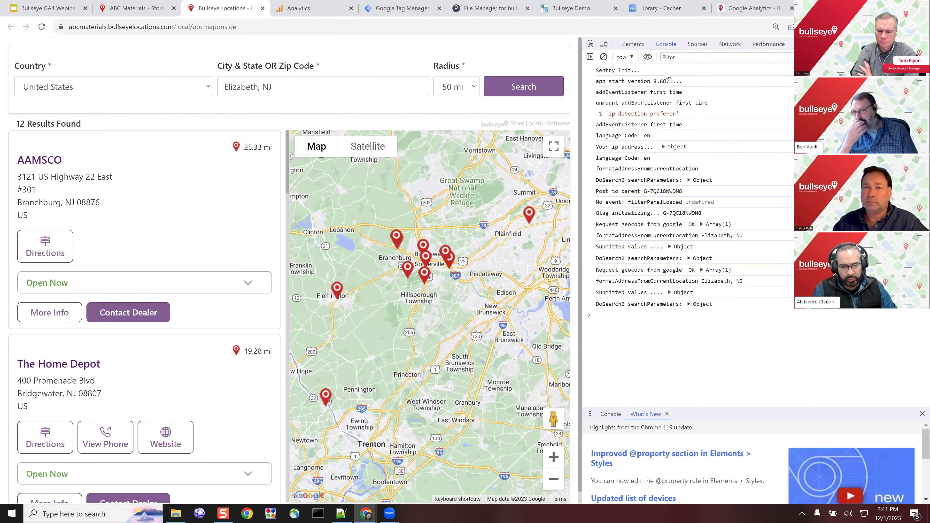
pyautogui.click(730, 45)
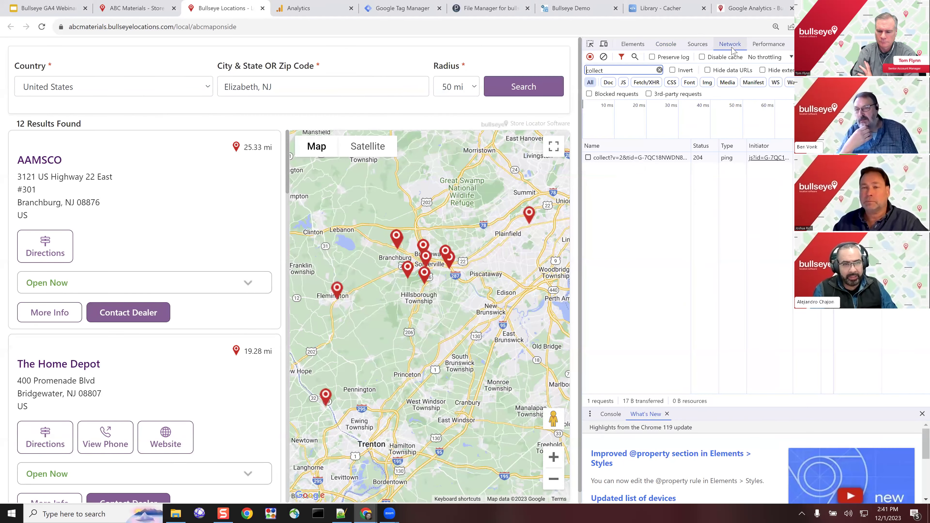
pyautogui.click(630, 161)
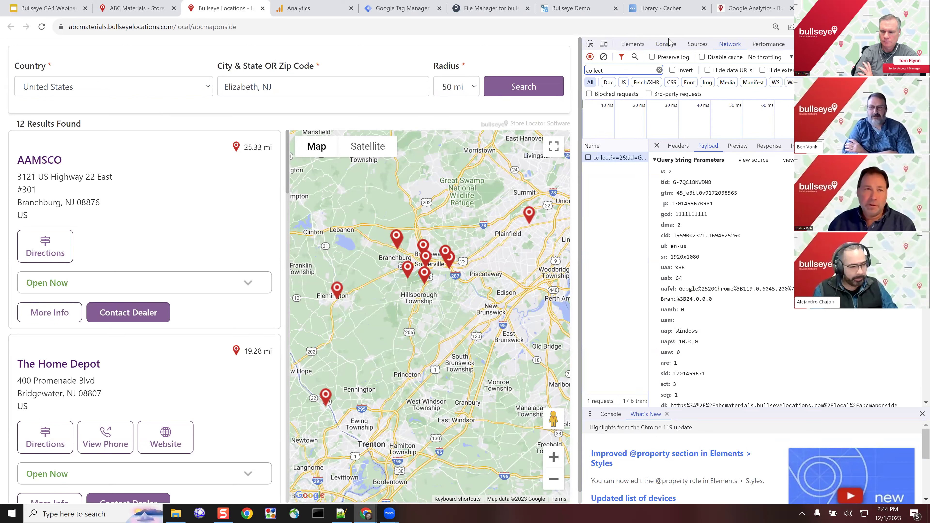
# Step: Switch to the Bullseye GA4 Webinar presentation and display the Baseline Reports slide
pyautogui.click(73, 8)
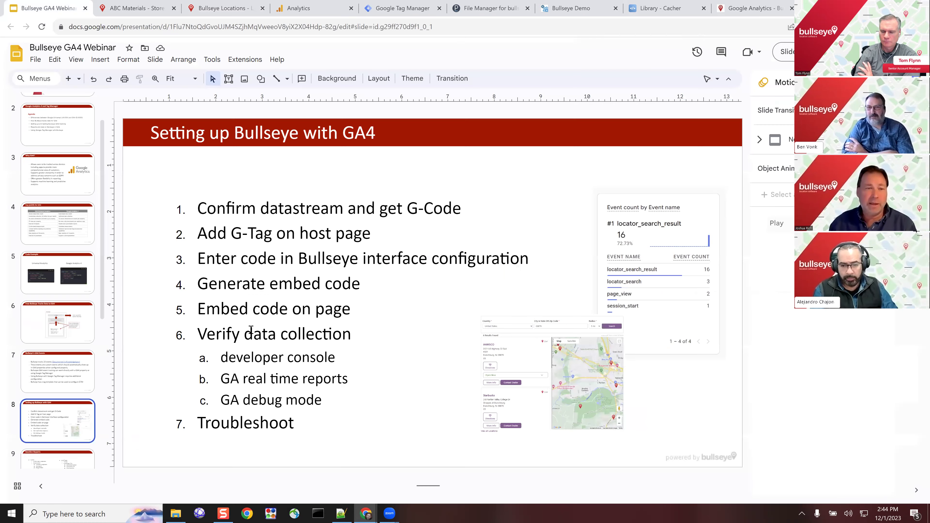
pyautogui.scroll(-2, 74, 351)
pyautogui.click(83, 418)
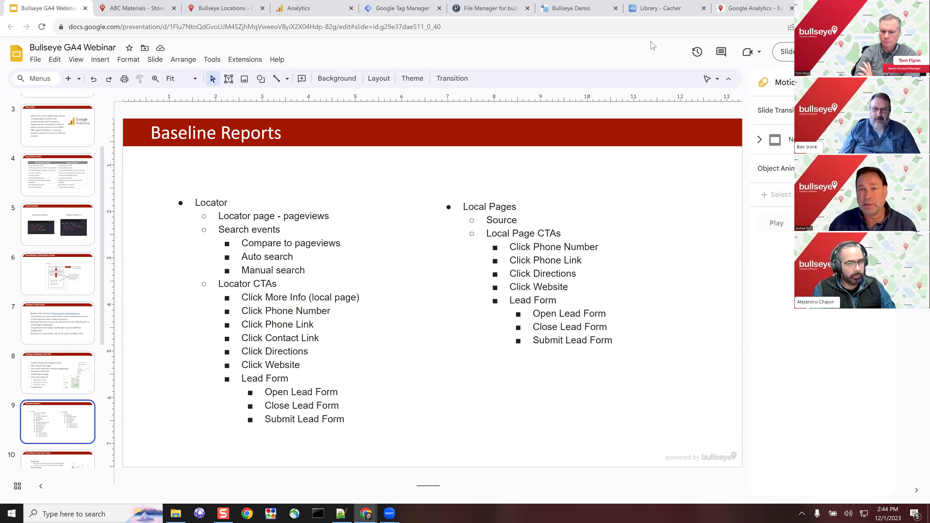
# Step: Switch to Google Analytics, open the Engagement Events report for bullseye-host GA4, and review its event chart and table
pyautogui.click(307, 7)
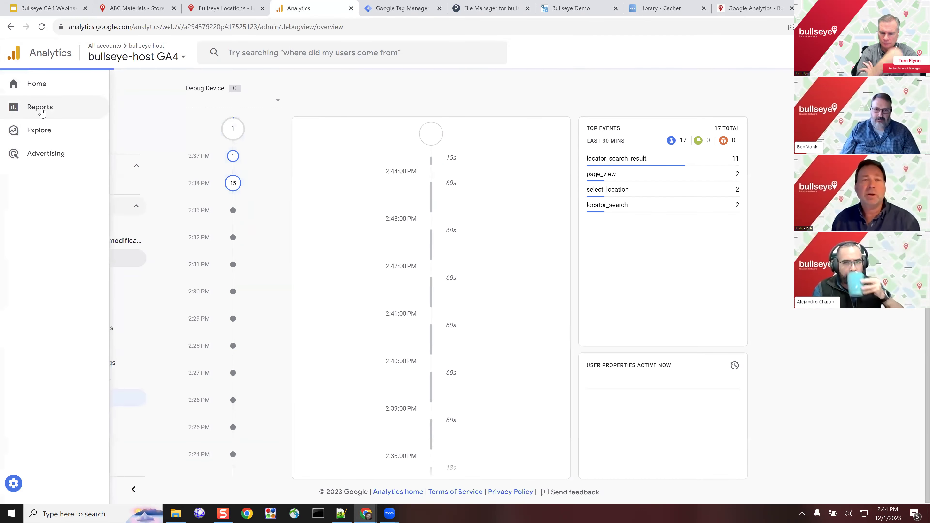
pyautogui.click(14, 108)
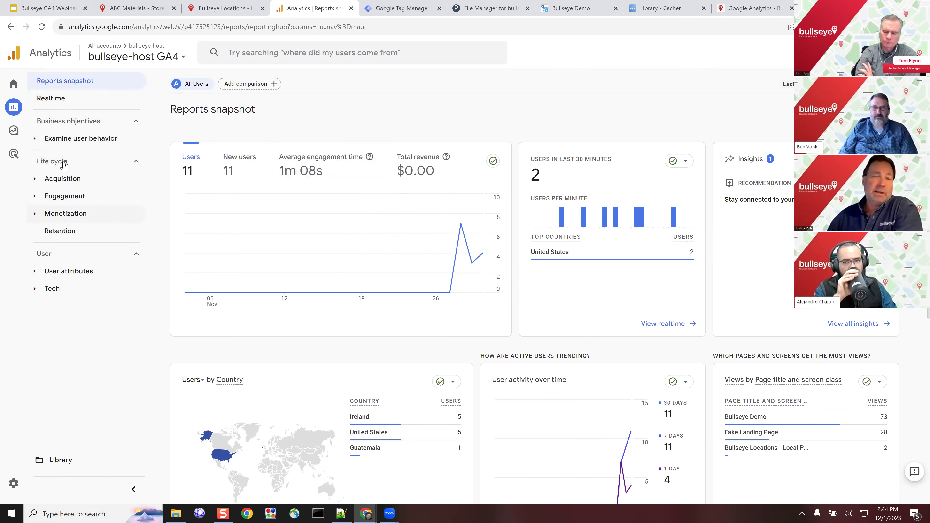
pyautogui.click(68, 199)
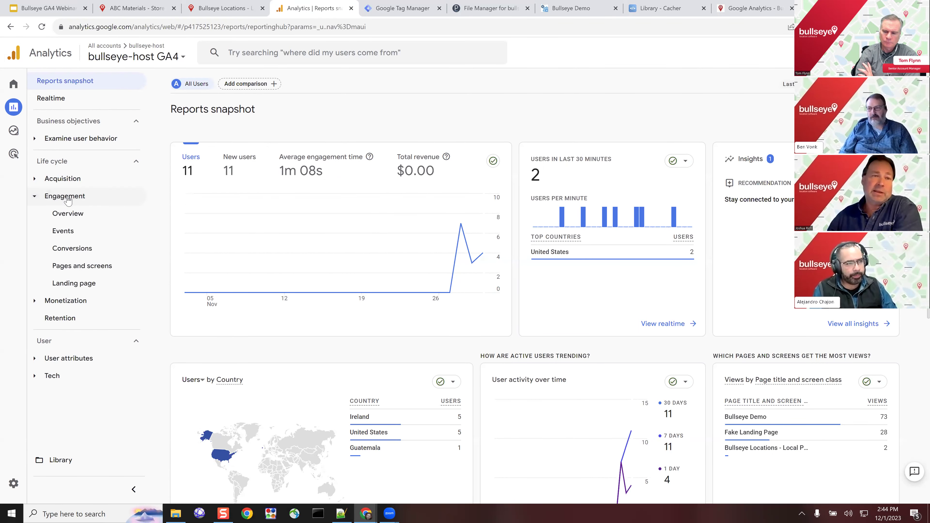
pyautogui.click(64, 230)
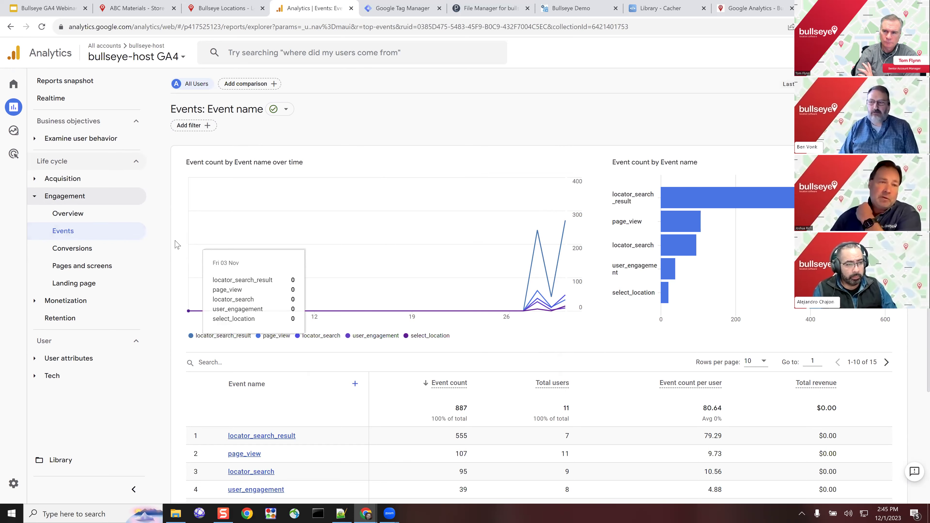
pyautogui.scroll(-1, 177, 245)
pyautogui.scroll(-2, 177, 245)
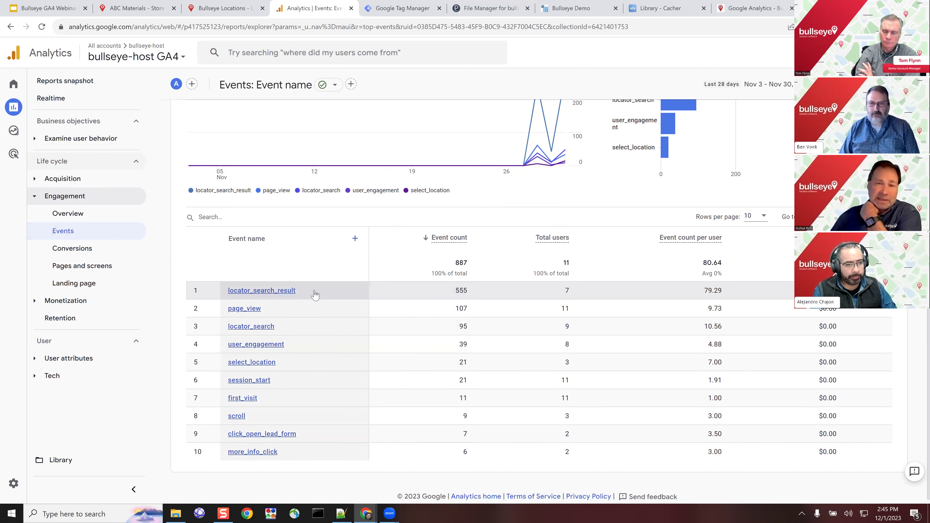
pyautogui.scroll(1, 314, 294)
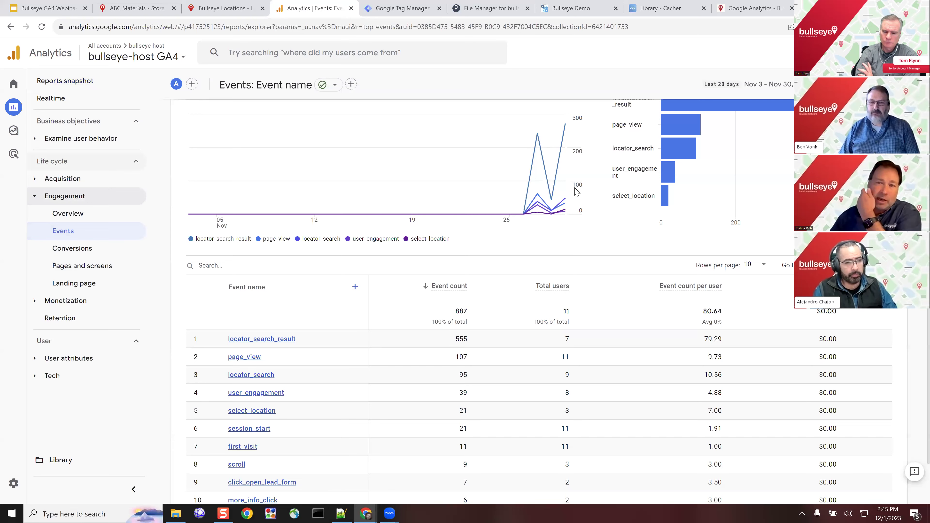
pyautogui.scroll(-1, 437, 253)
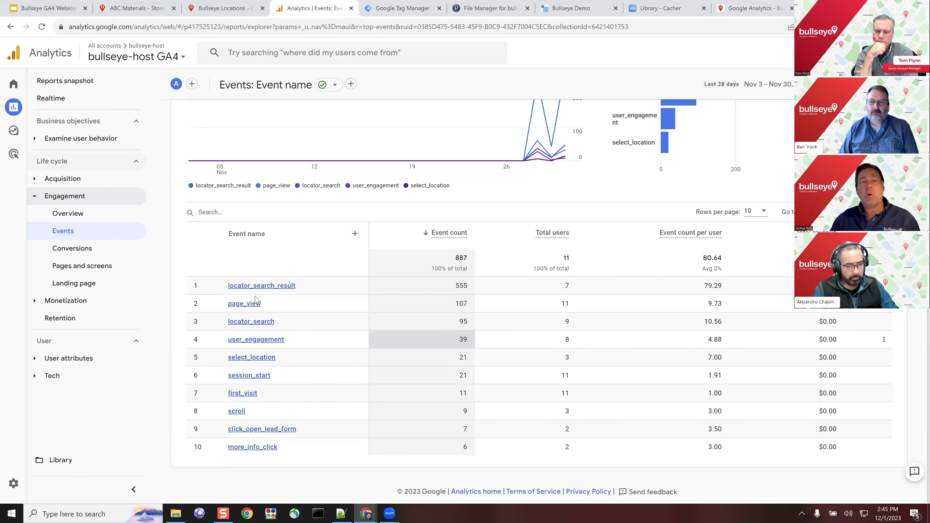
pyautogui.scroll(3, 357, 407)
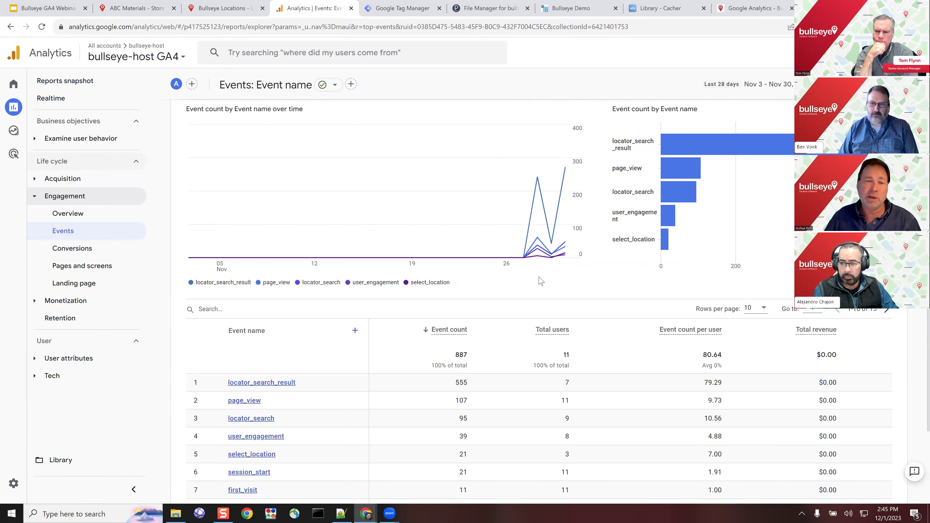
# Step: Add the custom dimension Location Name as a secondary dimension in the events table and review the breakdown
pyautogui.click(355, 331)
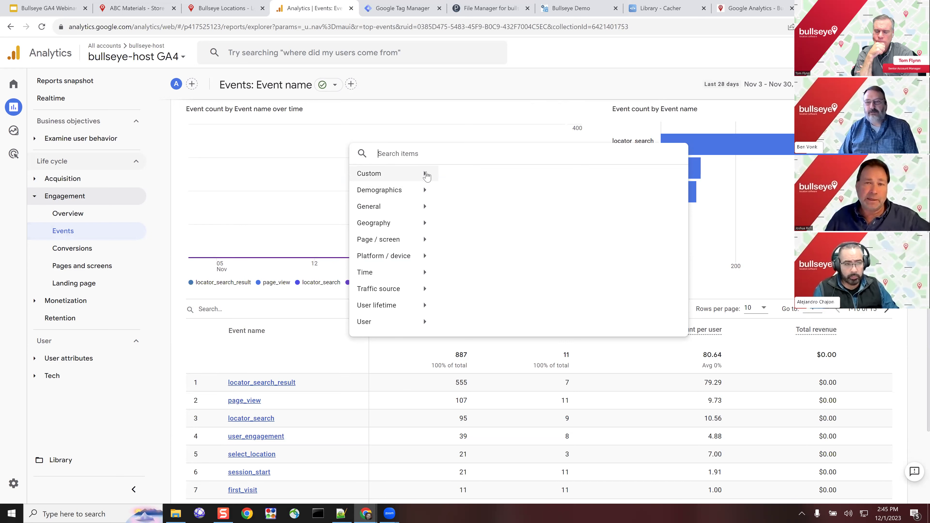
pyautogui.click(426, 173)
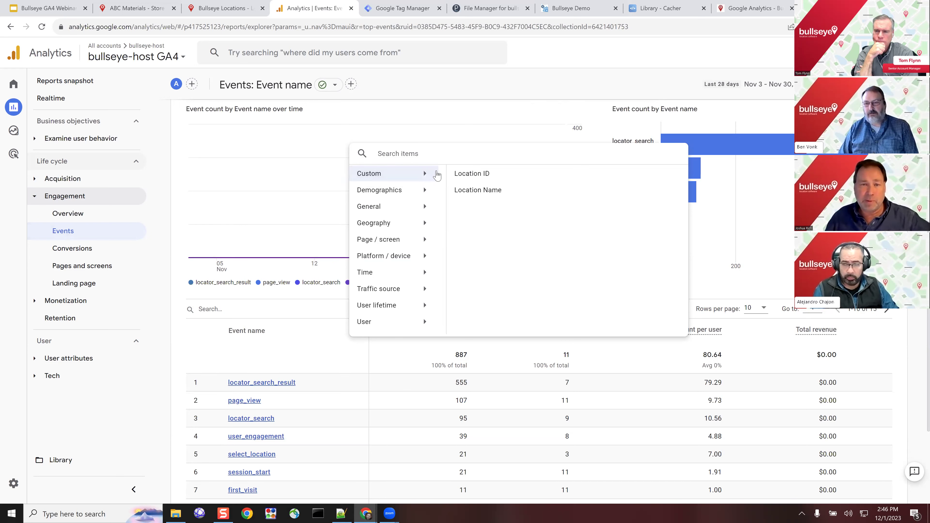
pyautogui.click(488, 194)
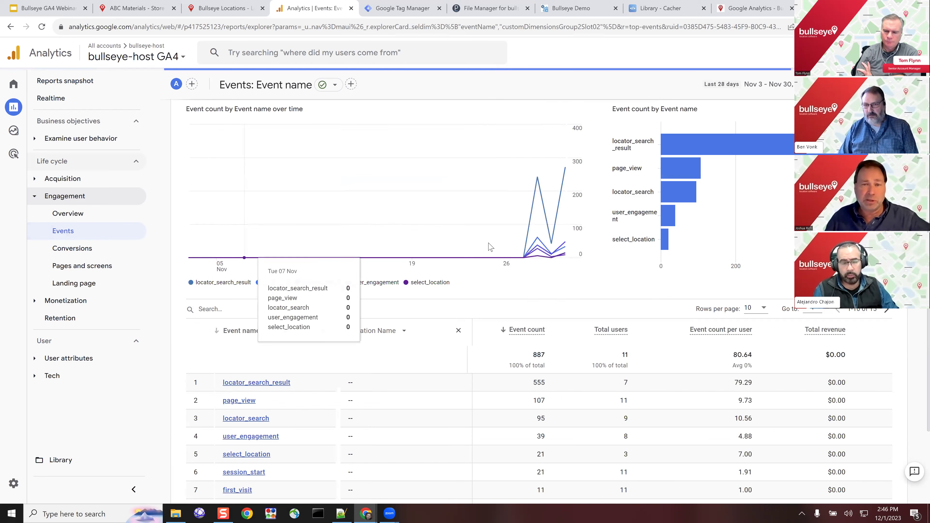
pyautogui.scroll(-3, 512, 230)
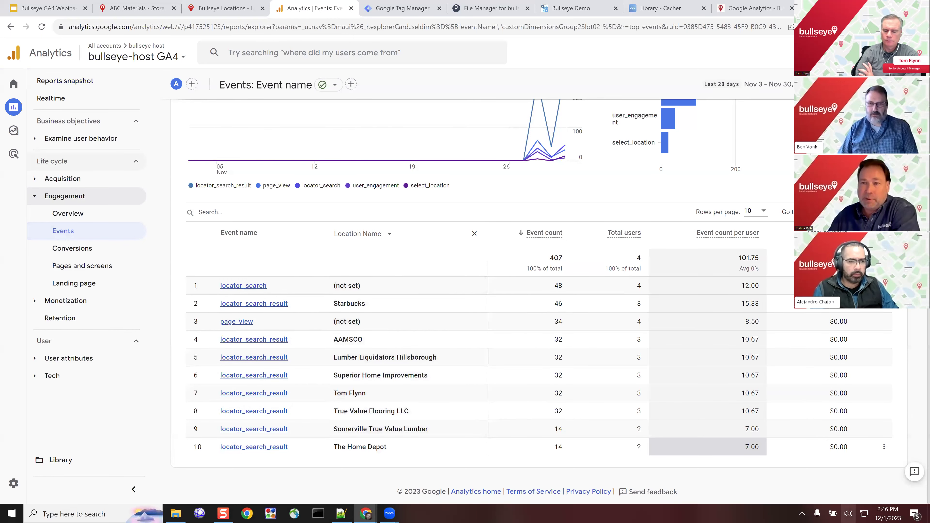
# Step: Show the next page of the events table broken down by Location Name
pyautogui.click(904, 212)
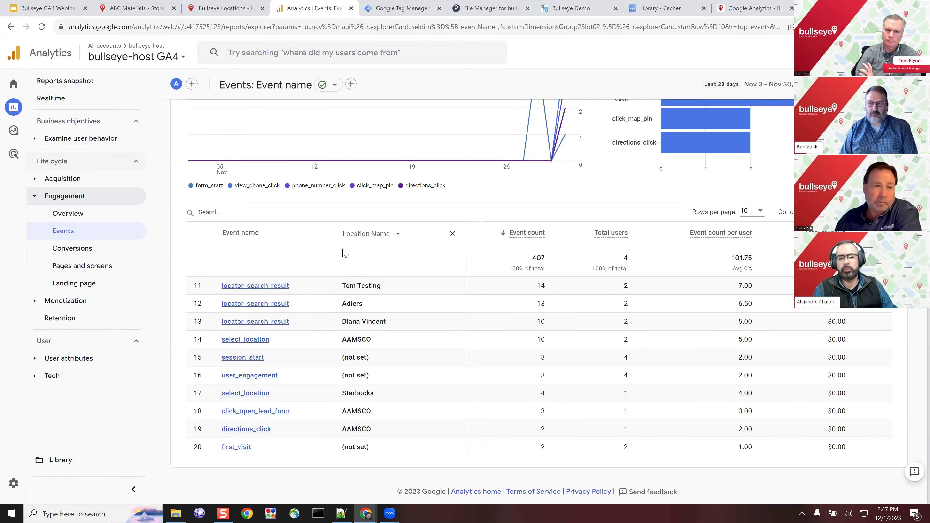
# Step: Open the custom definitions in the Admin settings of the bullseye-host GA4 property
pyautogui.moveTo(4, 490)
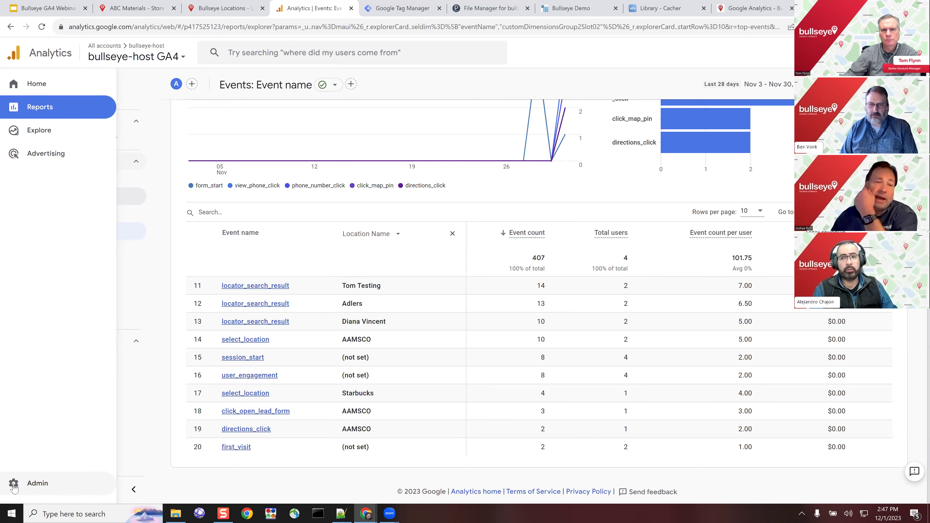
pyautogui.click(13, 486)
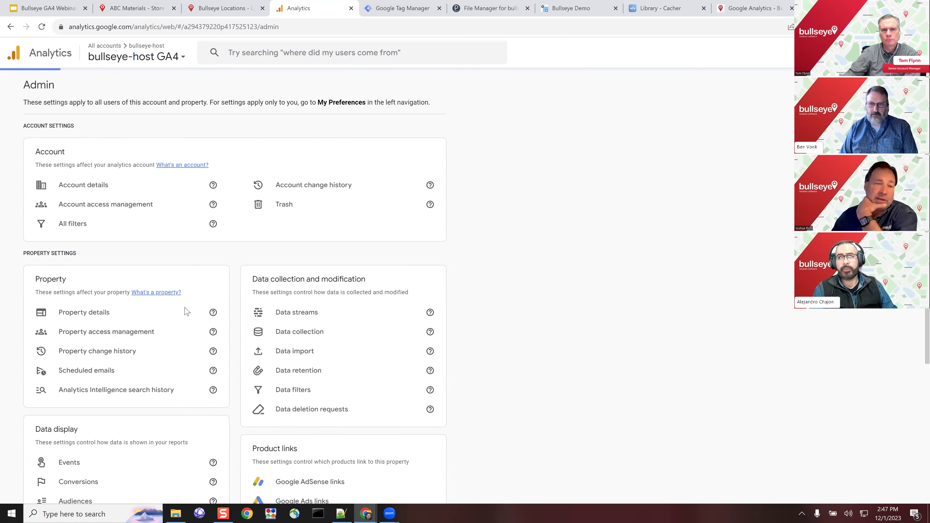
pyautogui.scroll(-5, 289, 293)
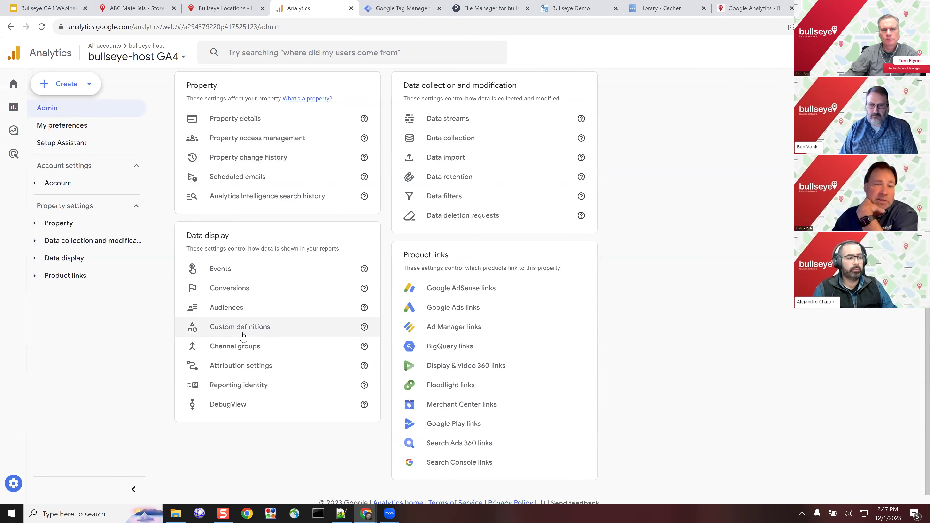
pyautogui.click(249, 327)
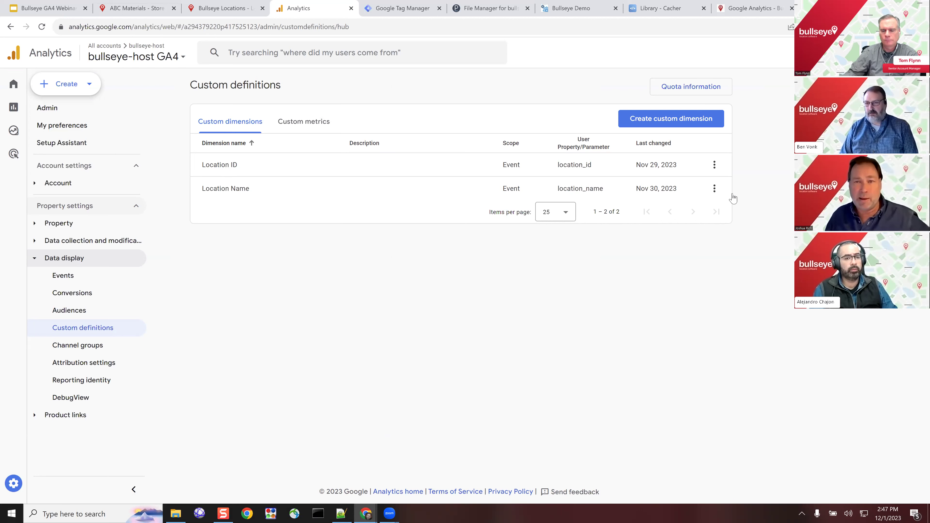
# Step: Start a new Event-scoped custom dimension named Open Lead Form and look for an event parameter matching "open"
pyautogui.click(636, 124)
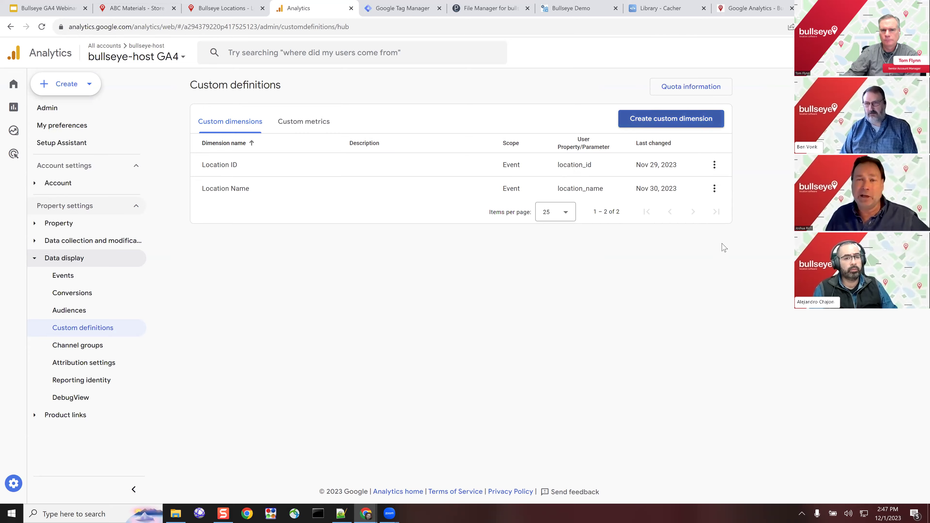
pyautogui.click(674, 150)
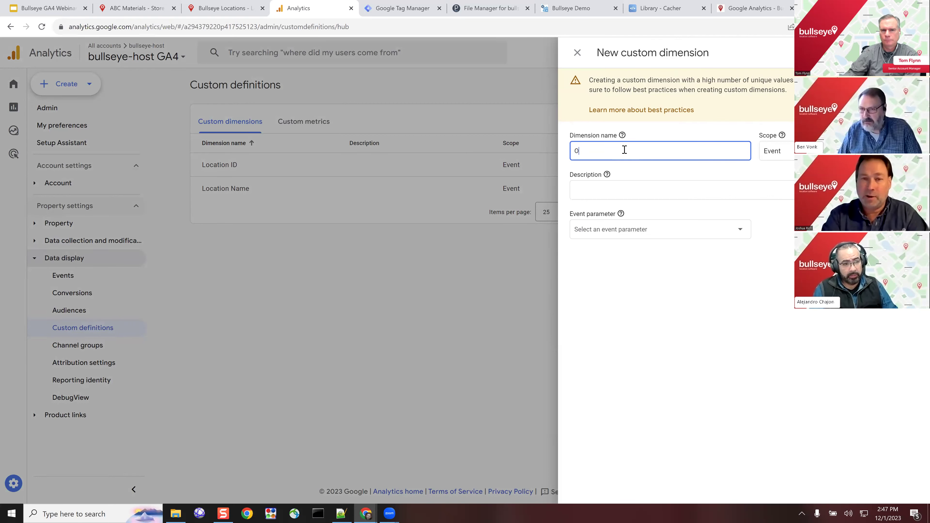
pyautogui.write('Lead ')
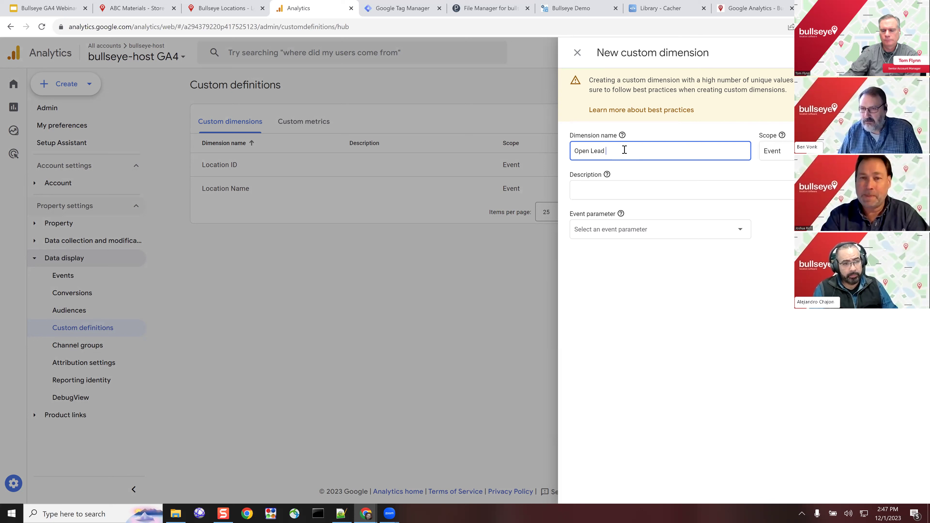
pyautogui.write('Form')
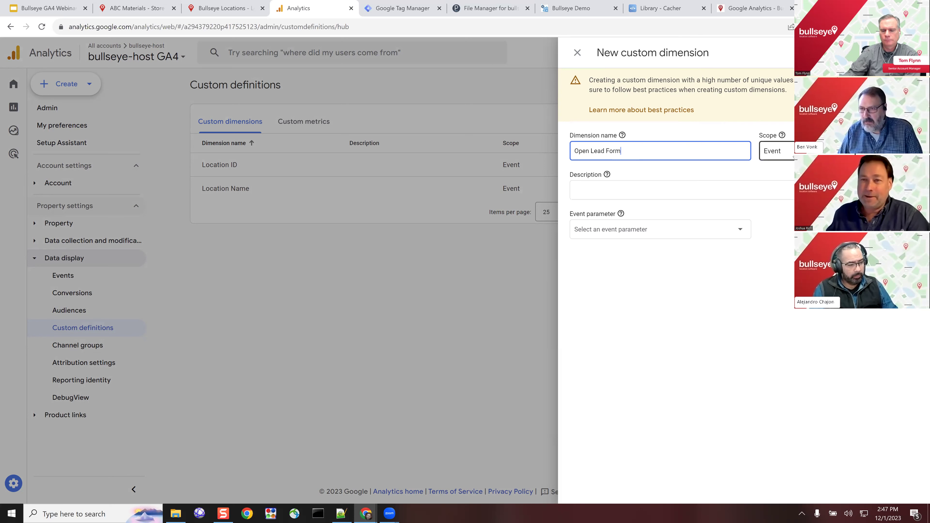
pyautogui.click(787, 151)
pyautogui.click(739, 182)
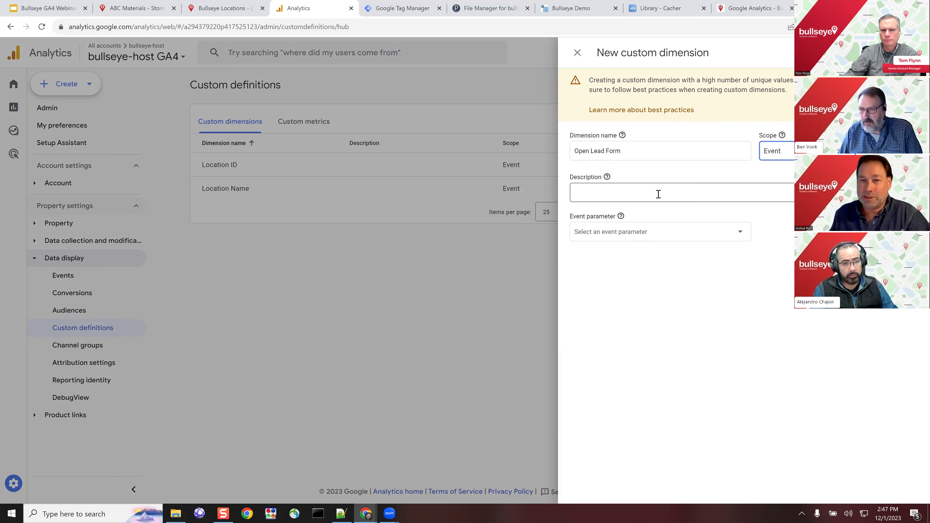
pyautogui.click(672, 239)
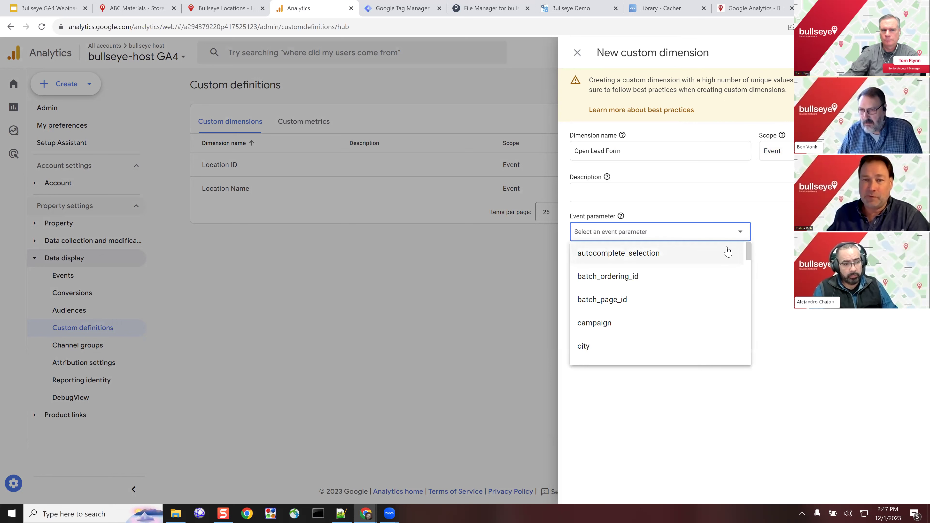
pyautogui.write('open')
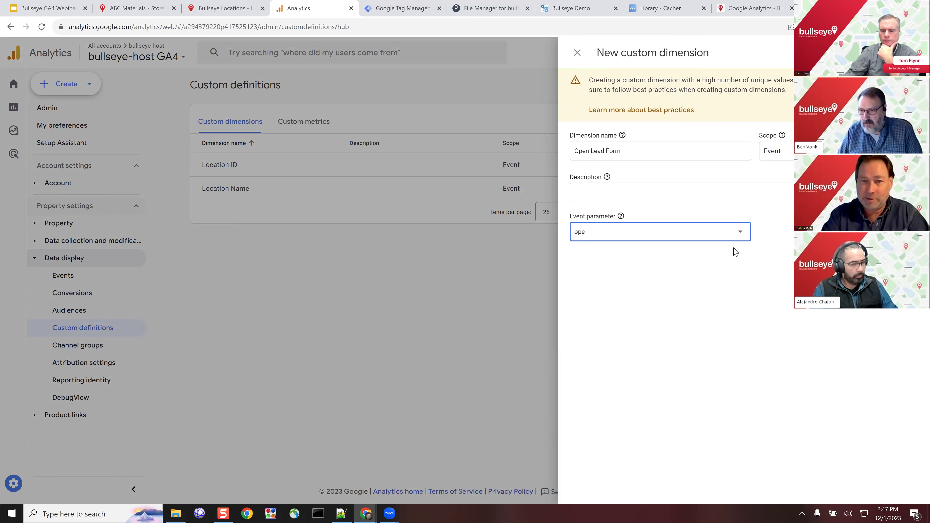
pyautogui.press('BackSpace')
pyautogui.press('BackSpace')
pyautogui.press('BackSpace')
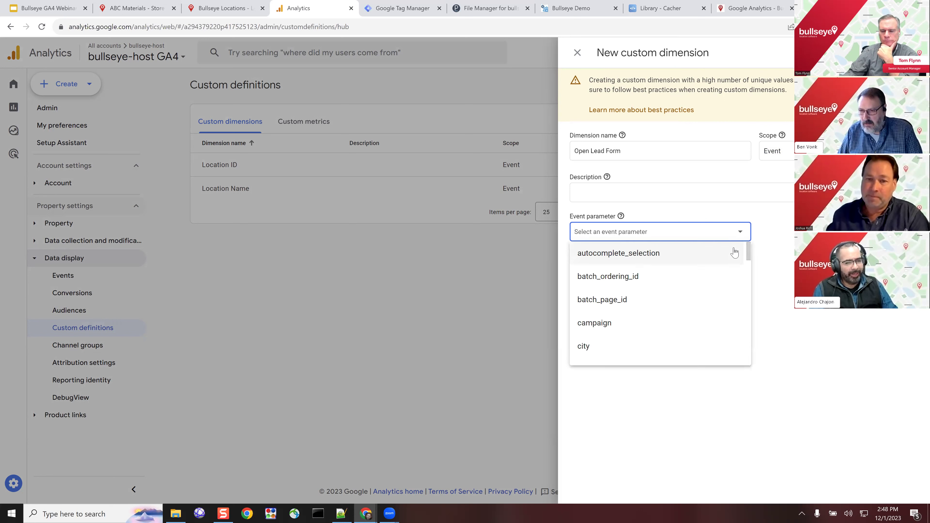
# Step: Set the new dimension's event parameter to search_type, rename the dimension Search Type, and save it
pyautogui.click(655, 151)
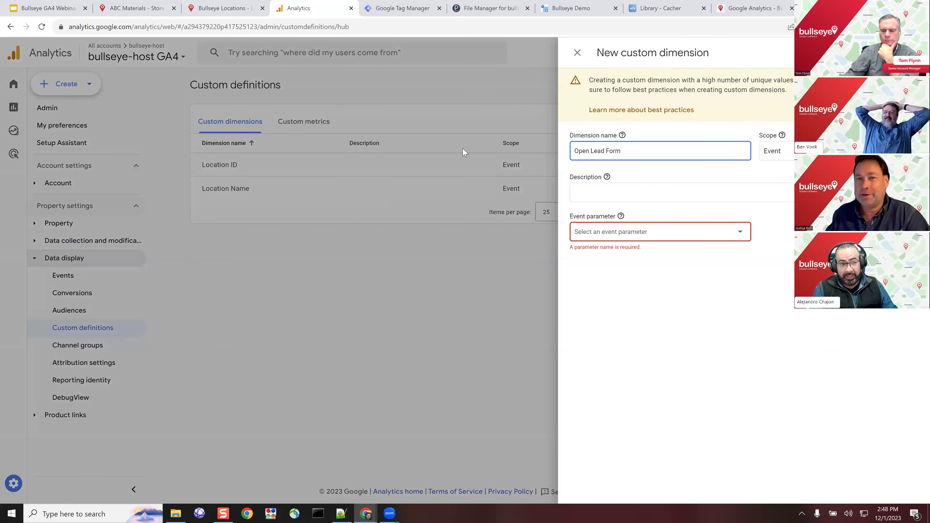
pyautogui.hotkey('ctrl', 'a')
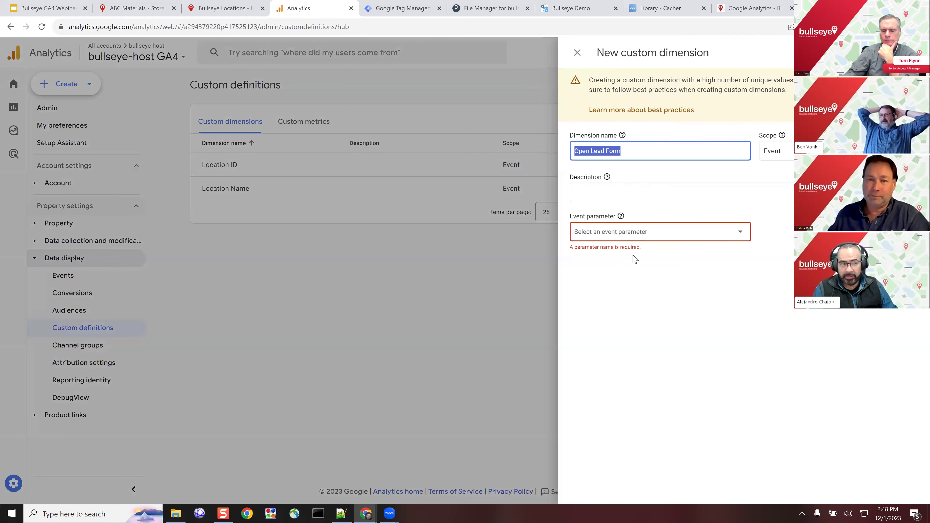
pyautogui.click(633, 232)
pyautogui.write('search')
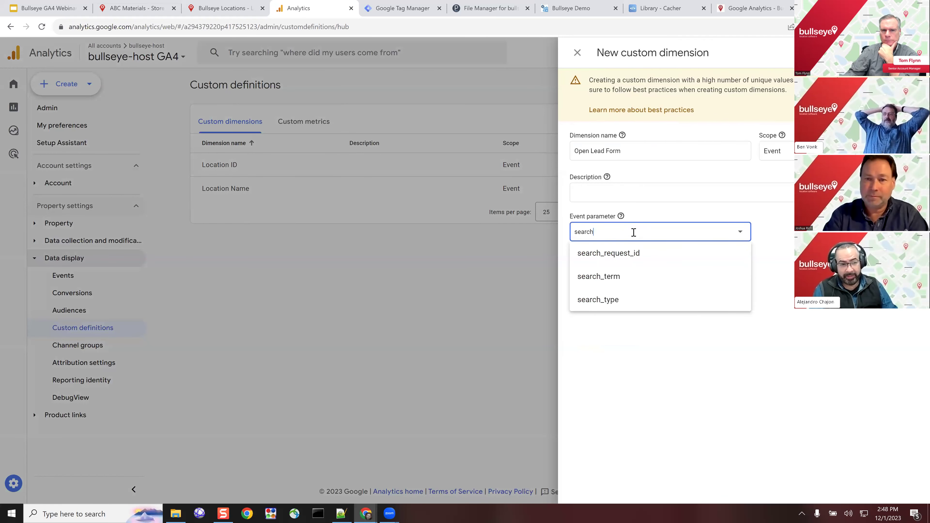
pyautogui.click(615, 299)
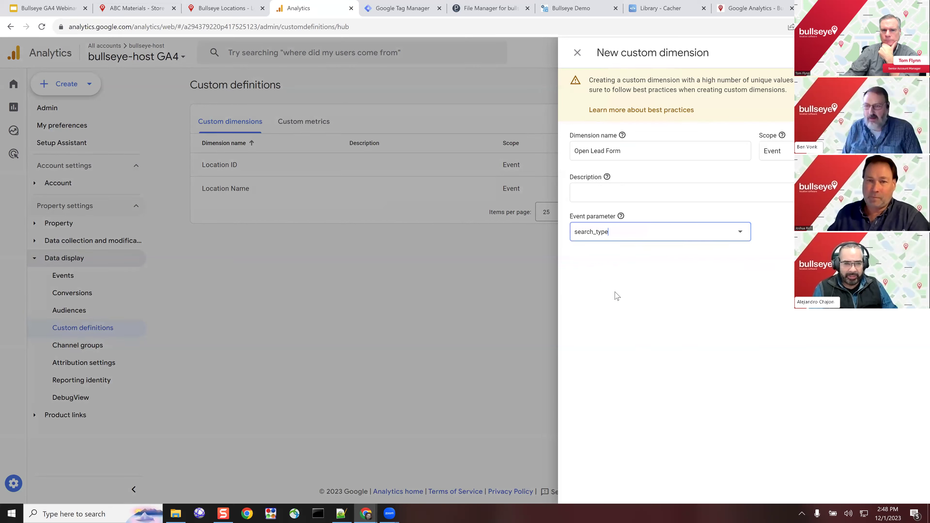
pyautogui.moveTo(622, 151); pyautogui.dragTo(597, 151)
pyautogui.hotkey('ctrl', 'a')
pyautogui.write('Se')
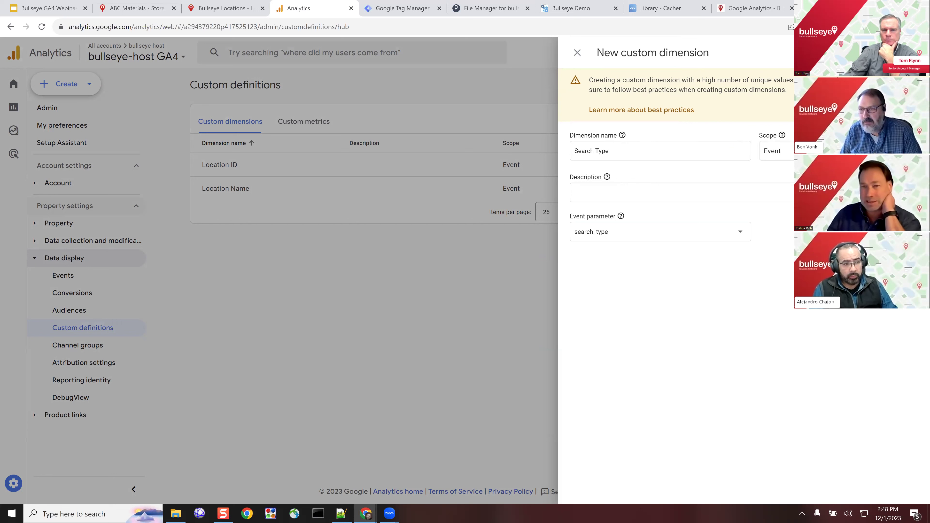
pyautogui.press('Escape')
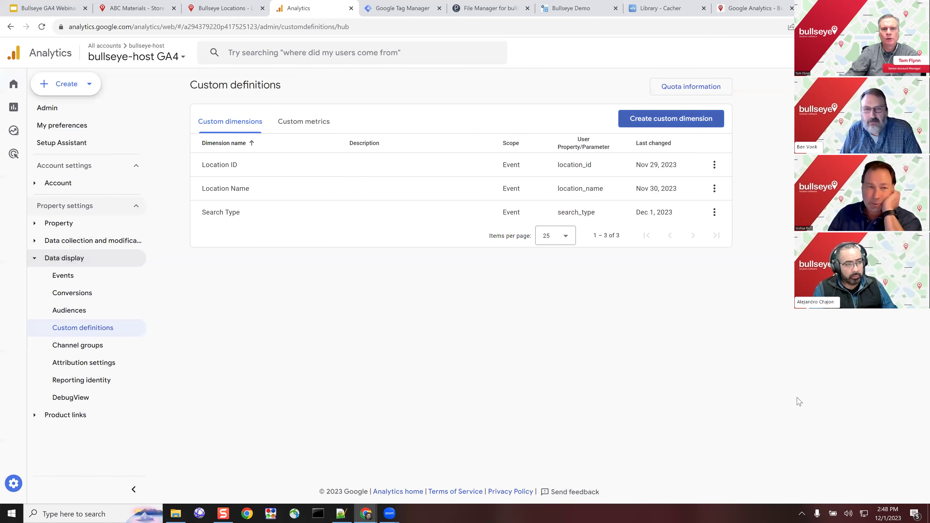
# Step: Return to the reports and open the Engagement Events report
pyautogui.click(15, 106)
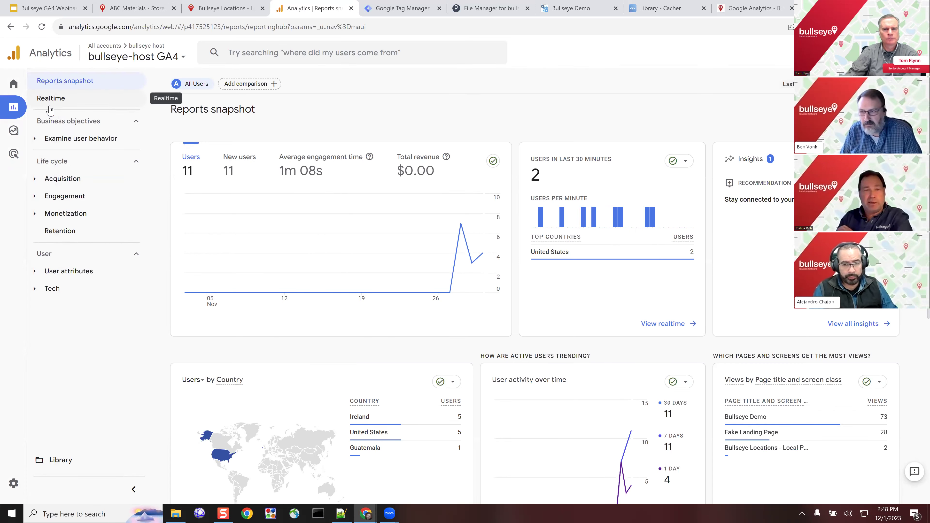
pyautogui.click(65, 197)
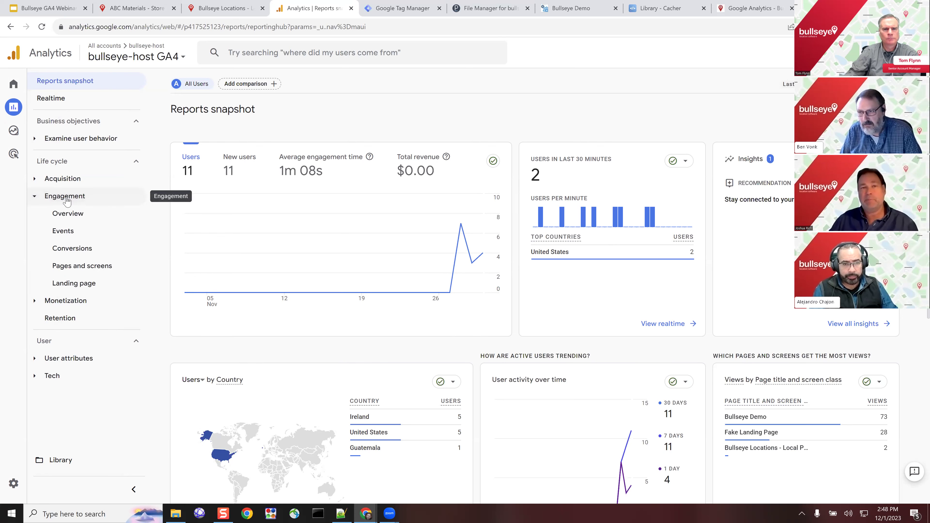
pyautogui.click(64, 231)
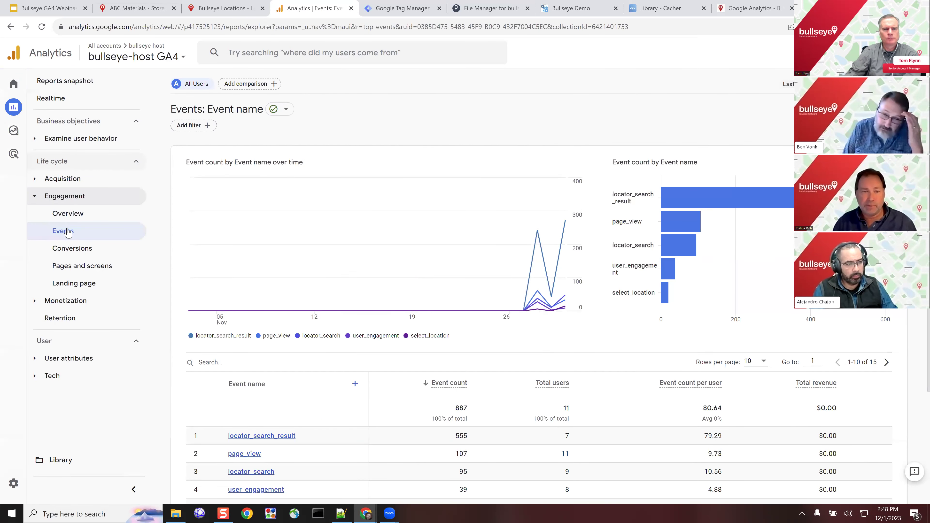
# Step: Add the custom dimension Search Type as a secondary dimension in the events table, and remove it again
pyautogui.scroll(-1, 344, 337)
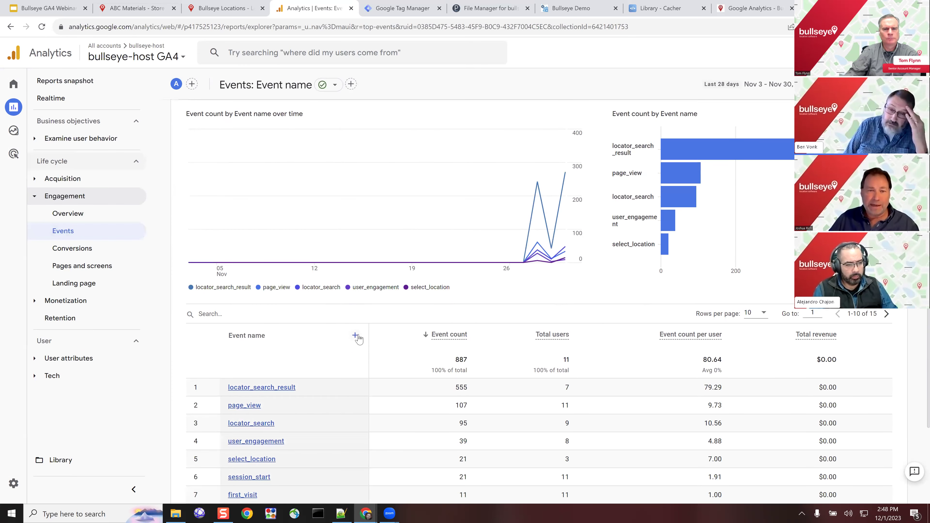
pyautogui.click(355, 335)
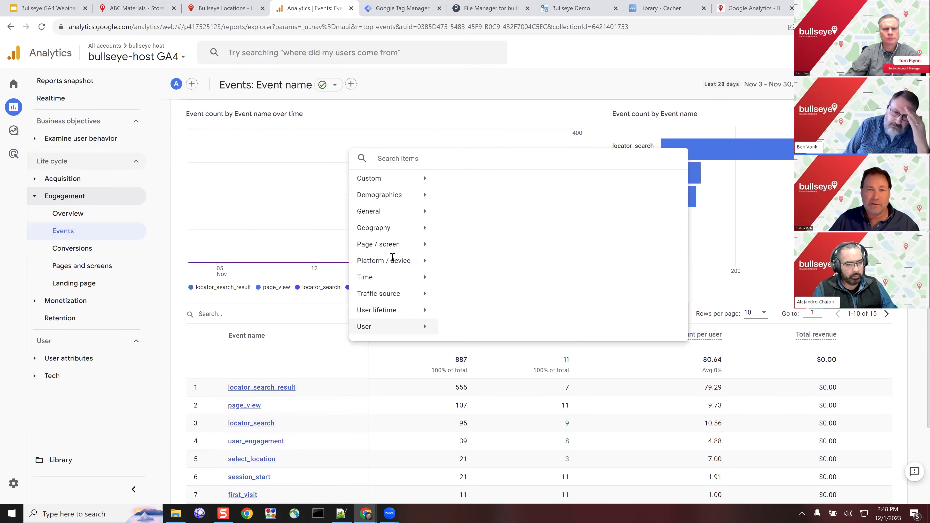
pyautogui.click(426, 179)
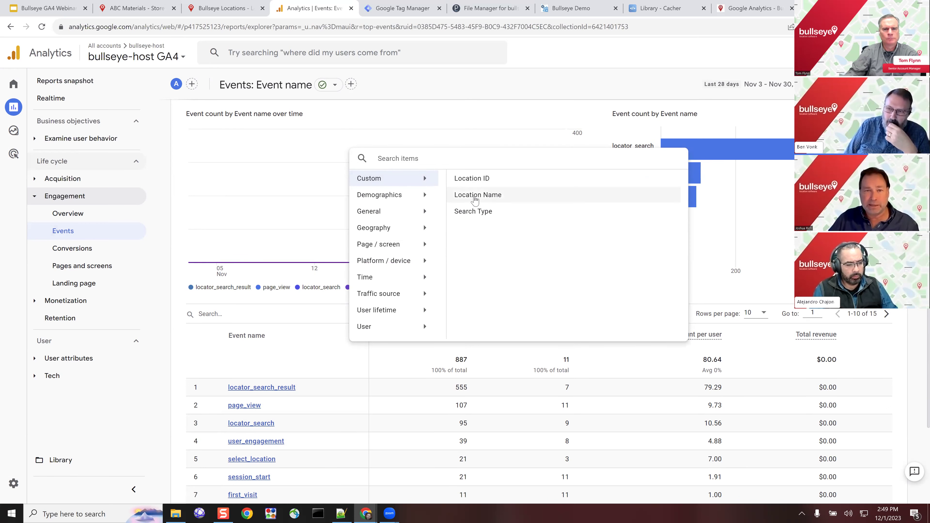
pyautogui.click(472, 211)
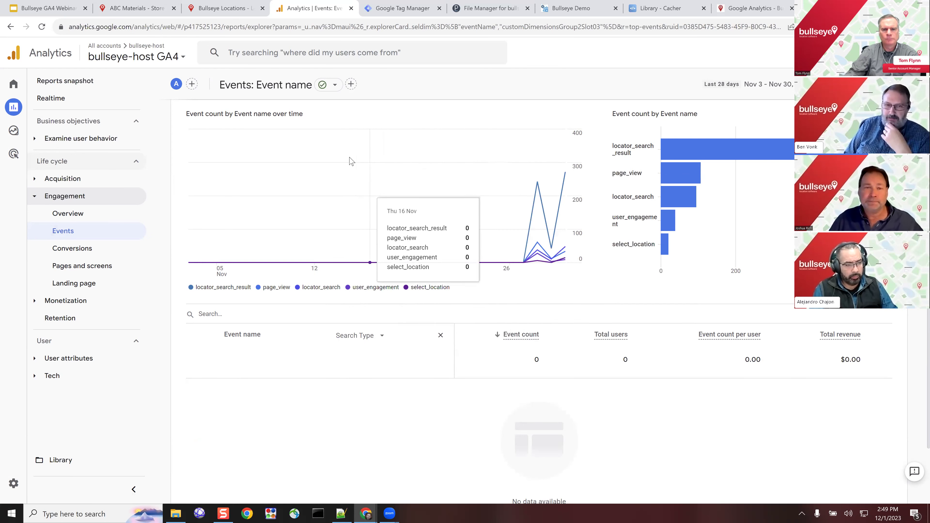
pyautogui.moveTo(18, 485)
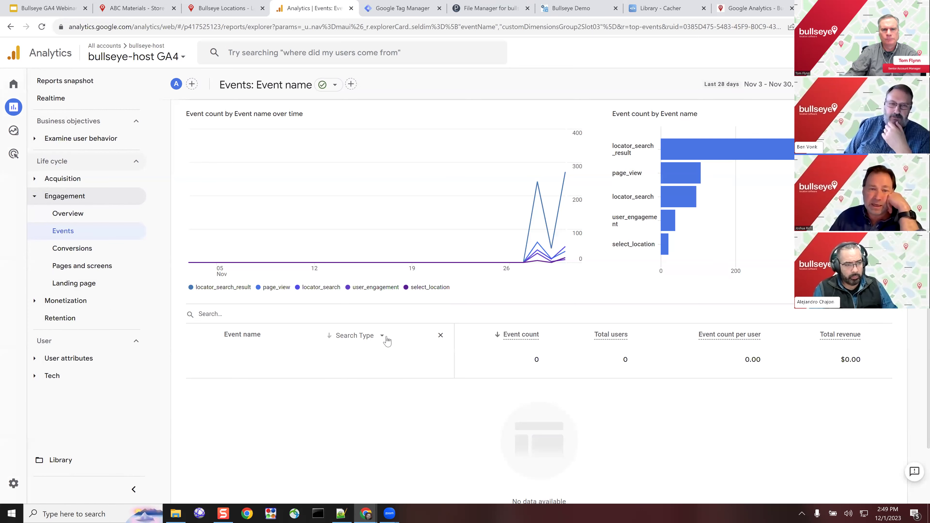
pyautogui.click(441, 335)
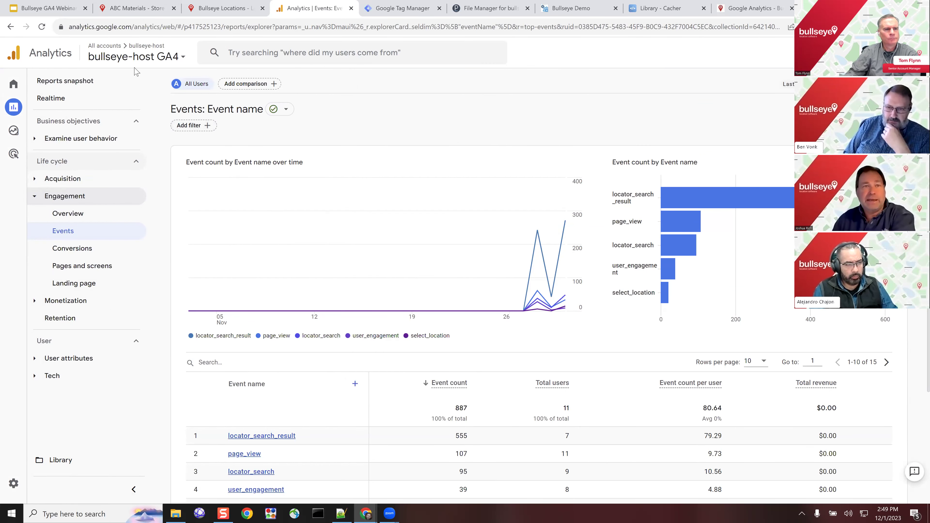
# Step: Switch to the Bullseye GA4 Webinar presentation and present the Baseline Reports slide full screen
pyautogui.click(48, 7)
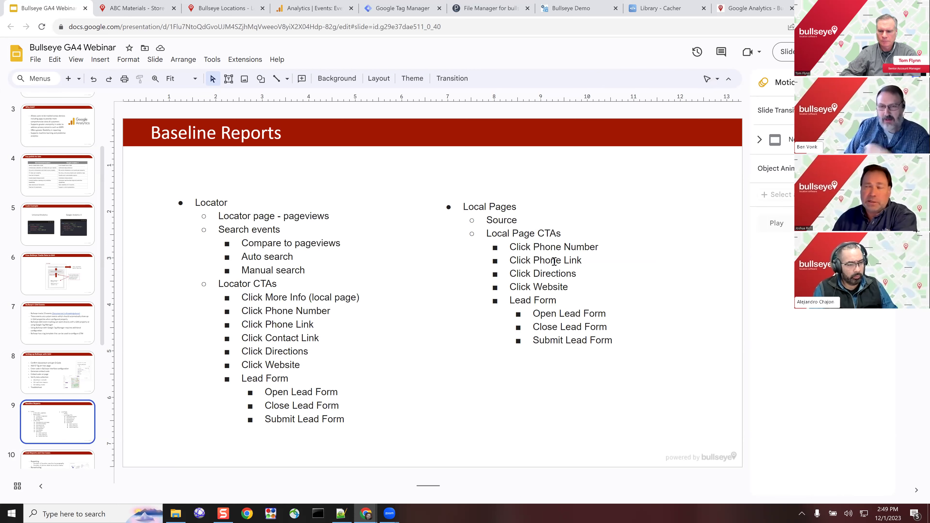
pyautogui.click(783, 51)
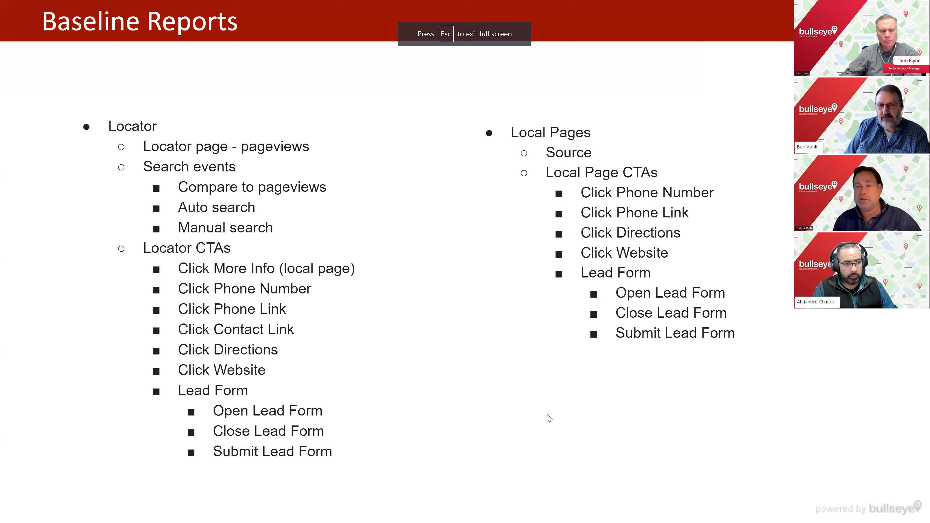
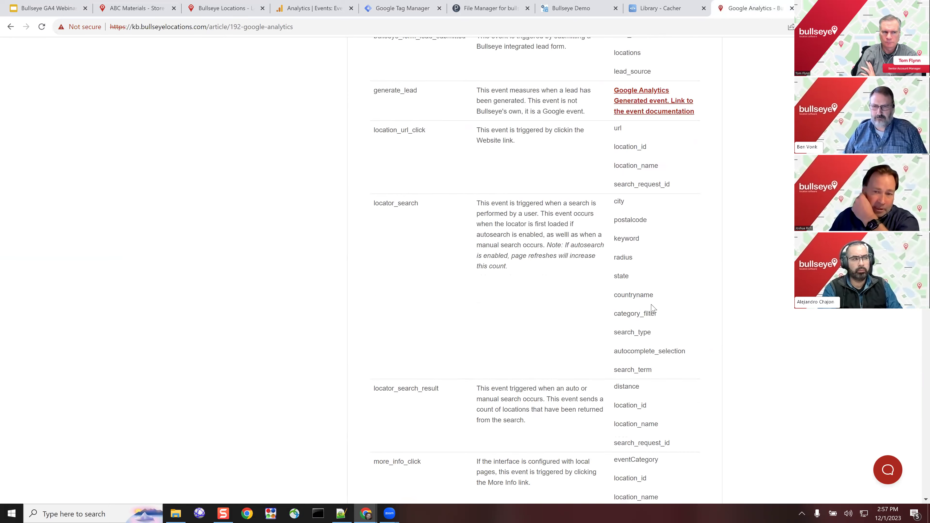
# Step: Read through the Google Analytics knowledge base article for its event descriptions, Measurement ID setup and Tag Manager template import
pyautogui.scroll(-20, 652, 307)
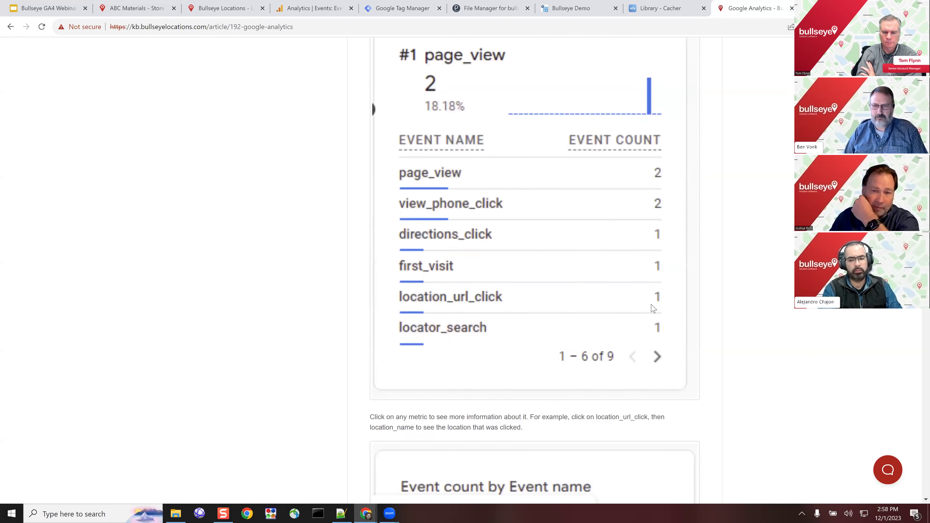
pyautogui.scroll(-20, 652, 308)
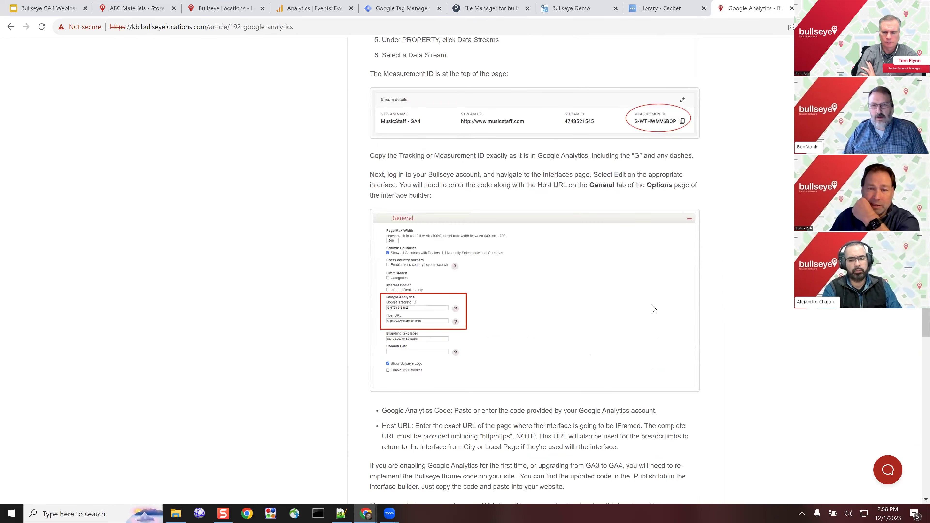
pyautogui.scroll(-10, 647, 310)
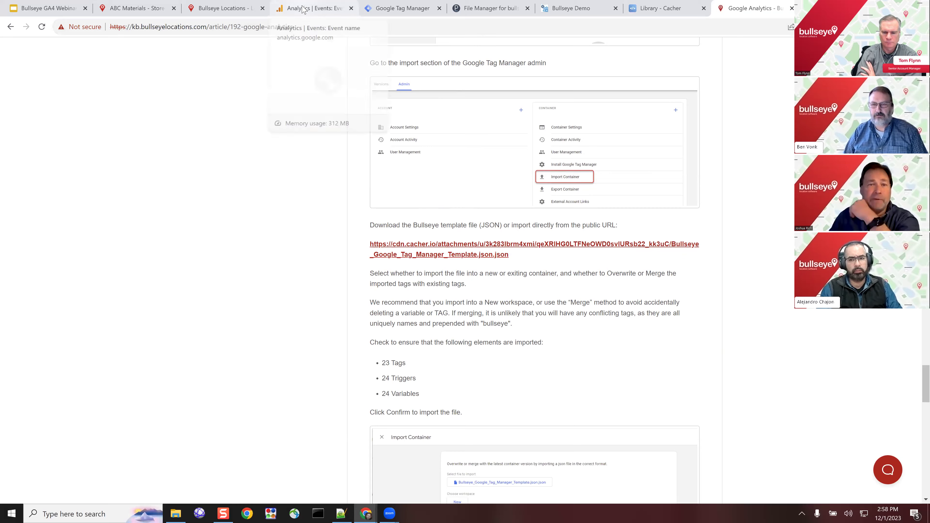
pyautogui.click(313, 8)
pyautogui.click(400, 8)
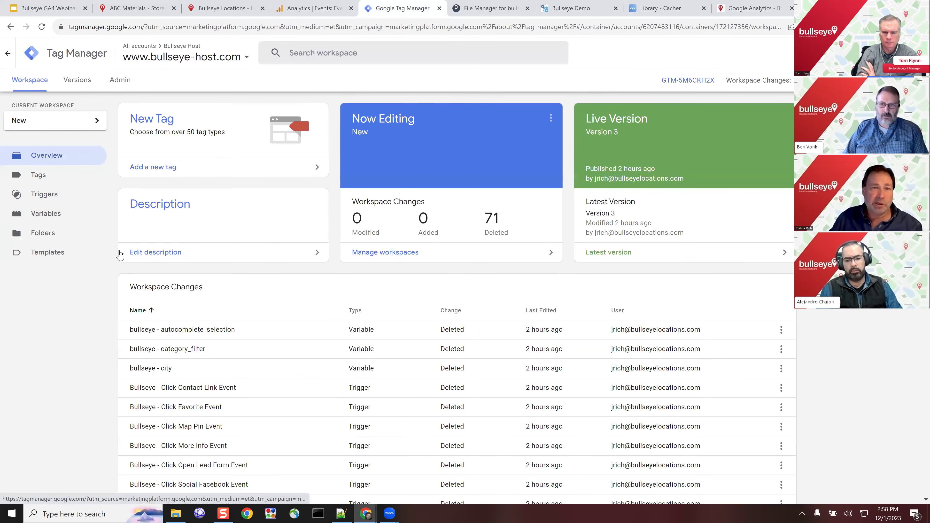
# Step: Import the container file Bullseye_Google_Tag_Manager_Template.json.json into the existing workspace New, using the Overwrite option
pyautogui.click(128, 88)
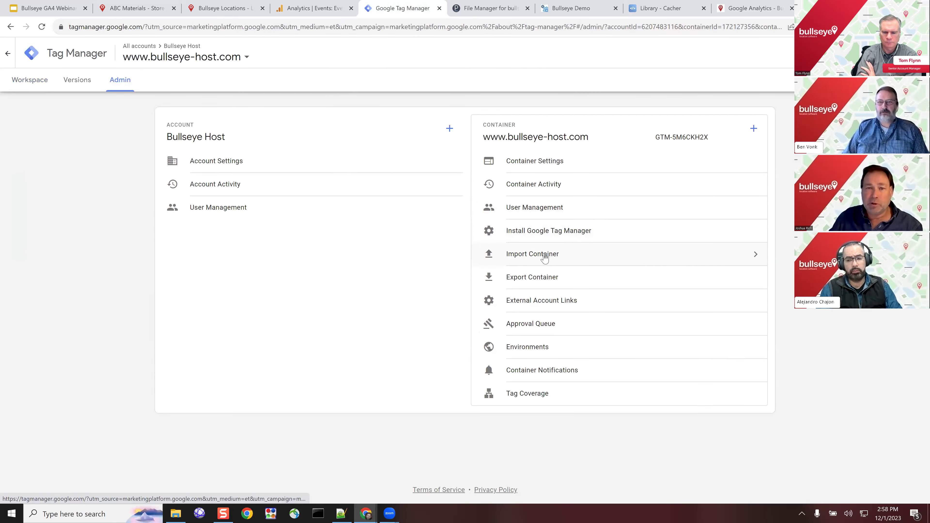
pyautogui.click(544, 257)
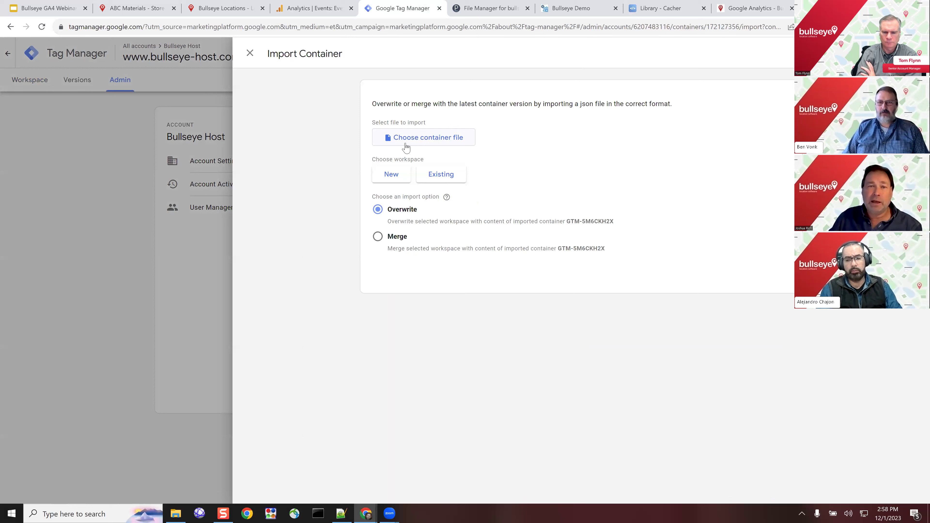
pyautogui.click(424, 137)
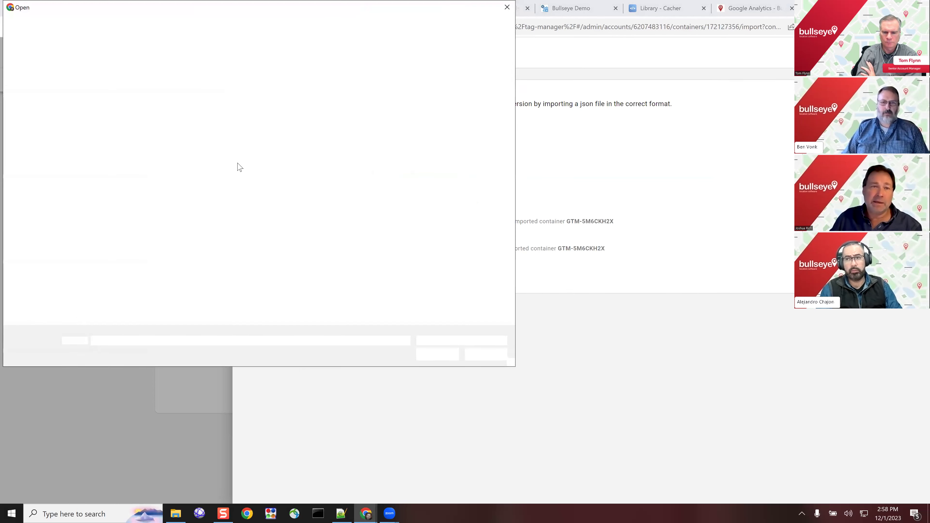
pyautogui.doubleClick(173, 162)
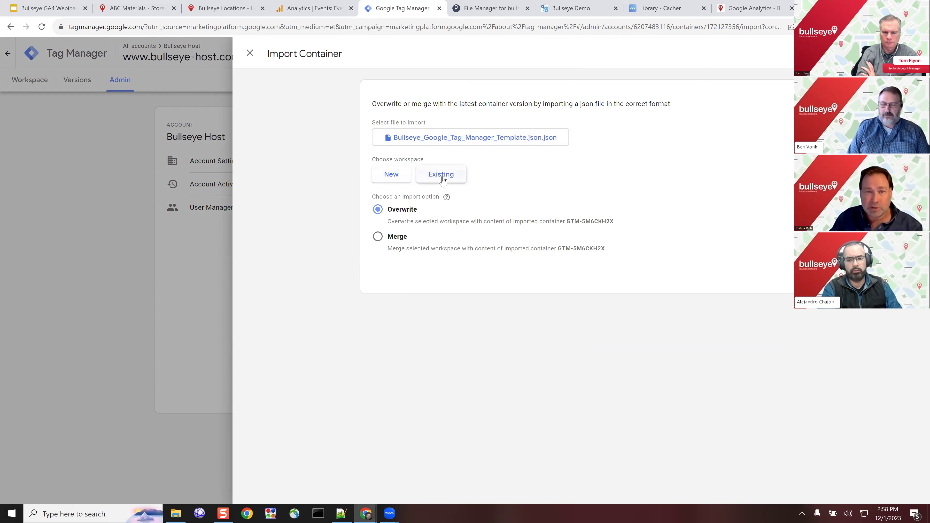
pyautogui.click(417, 172)
pyautogui.click(294, 120)
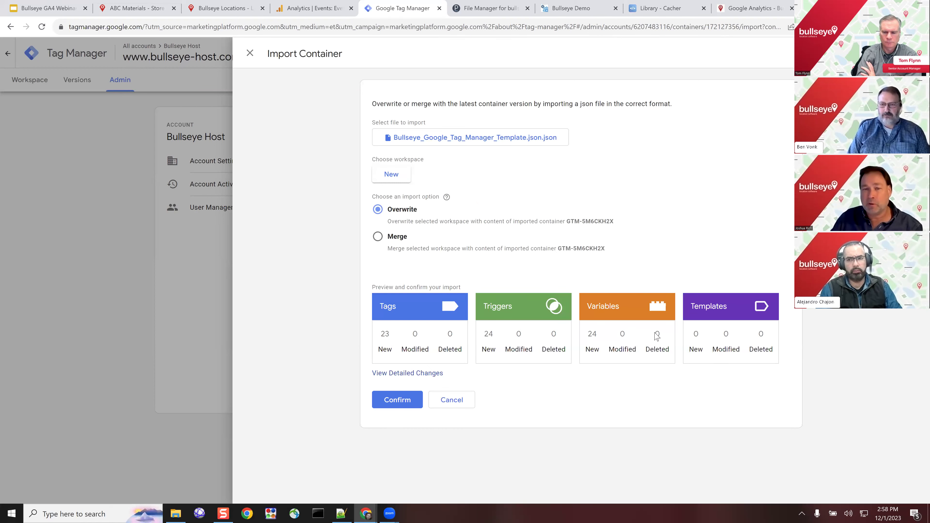
pyautogui.click(397, 400)
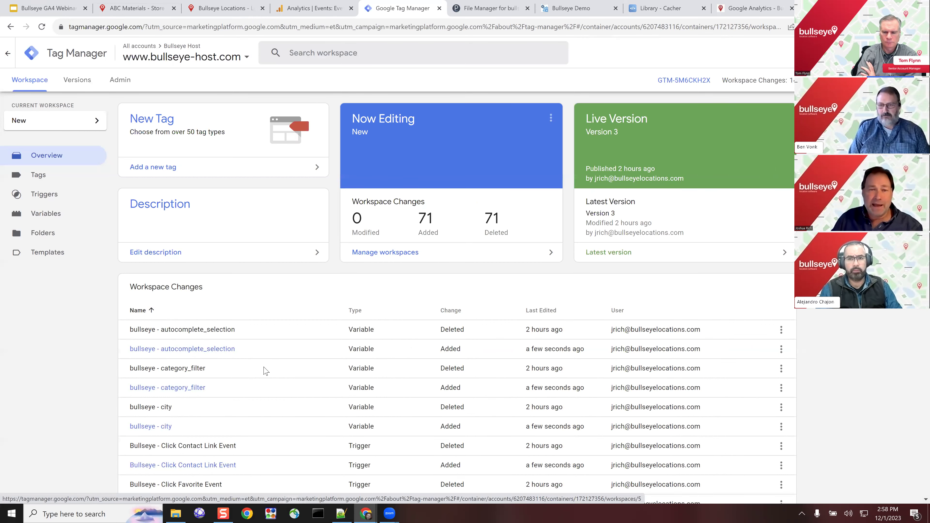
# Step: Review the imported workspace changes and tags, and check the workspace list, staying in the New workspace
pyautogui.scroll(-4, 264, 370)
pyautogui.scroll(4, 55, 191)
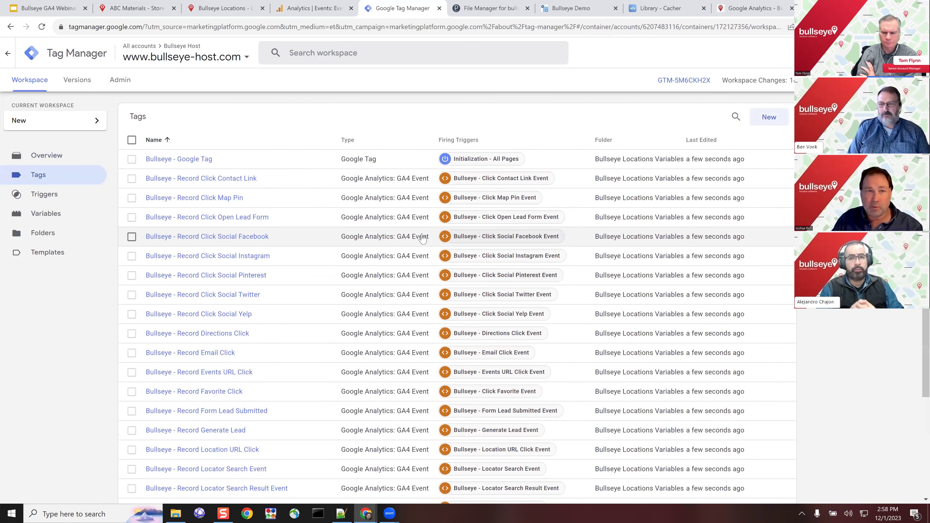
pyautogui.click(97, 124)
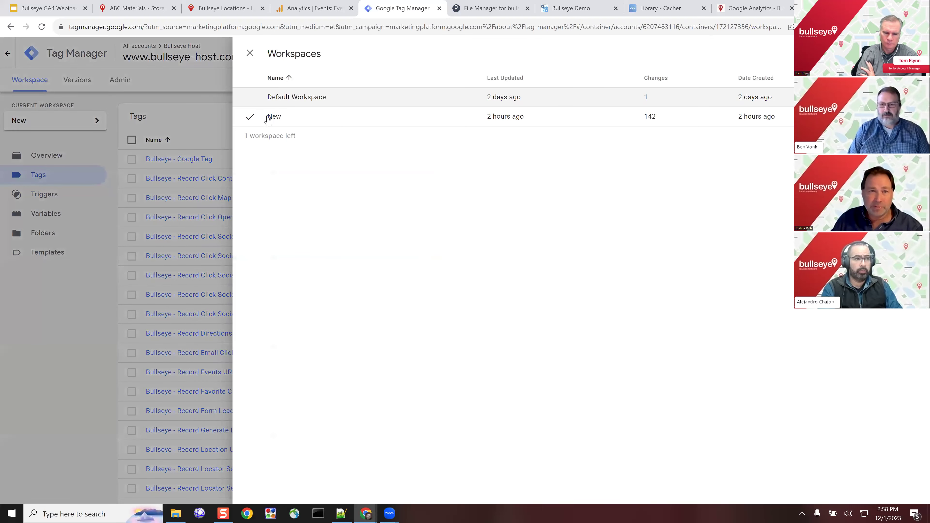
pyautogui.click(268, 117)
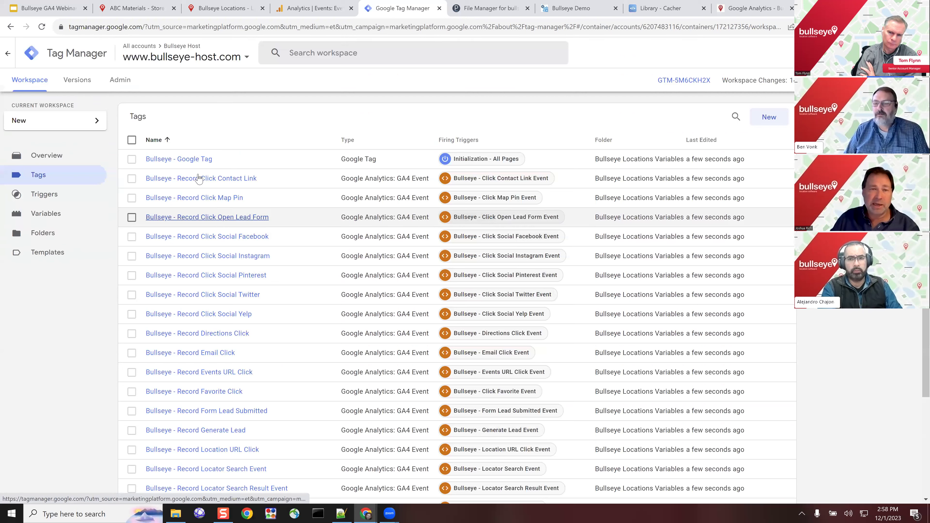
# Step: Inspect the Bullseye - Record Click Map Pin tag among the imported tags, and view the Google Tag Manager installation code
pyautogui.click(216, 198)
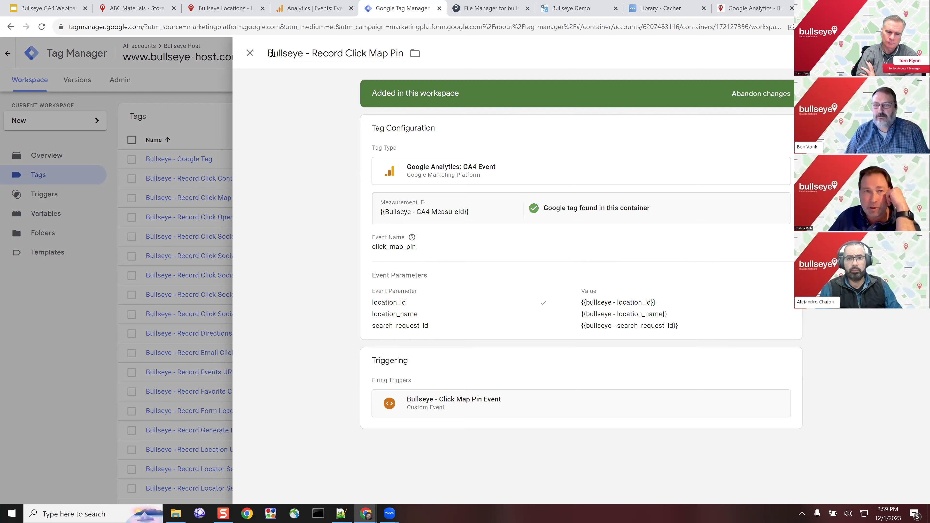
pyautogui.press('Escape')
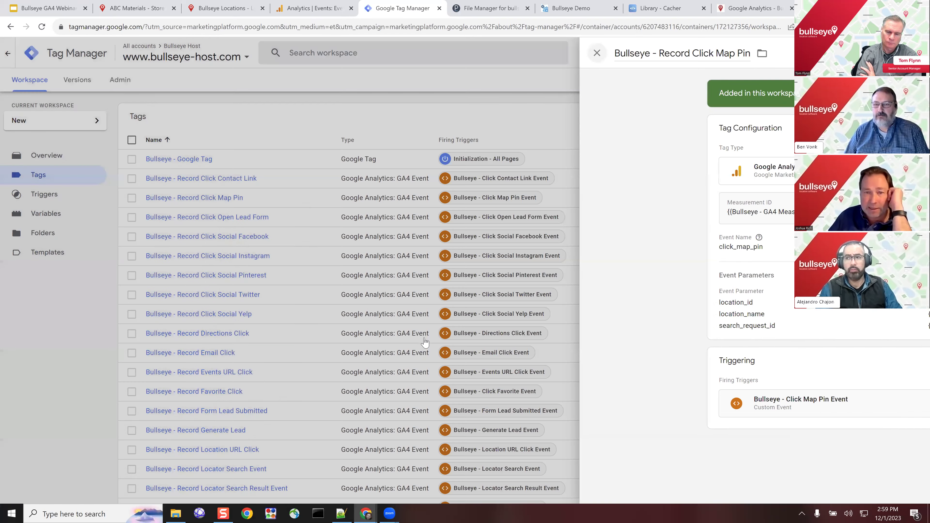
pyautogui.scroll(-3, 384, 337)
pyautogui.scroll(3, 383, 337)
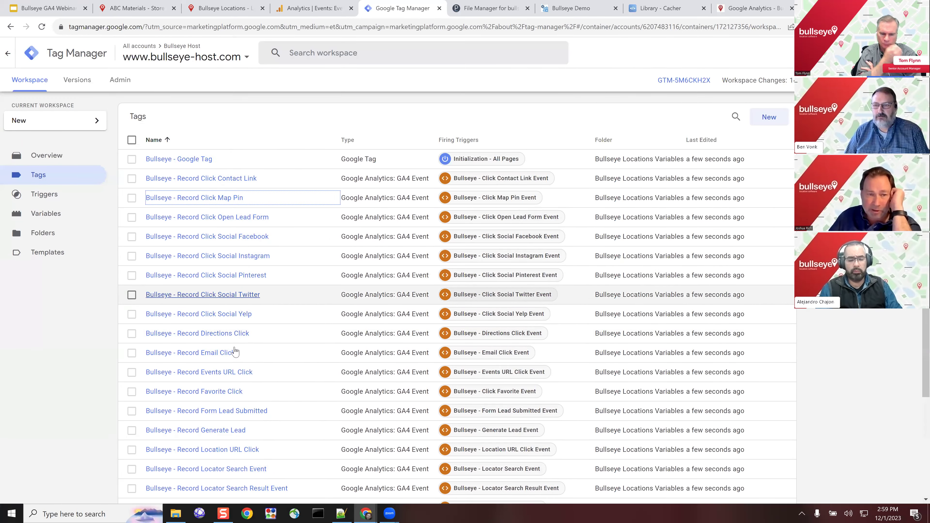
pyautogui.scroll(1, 233, 329)
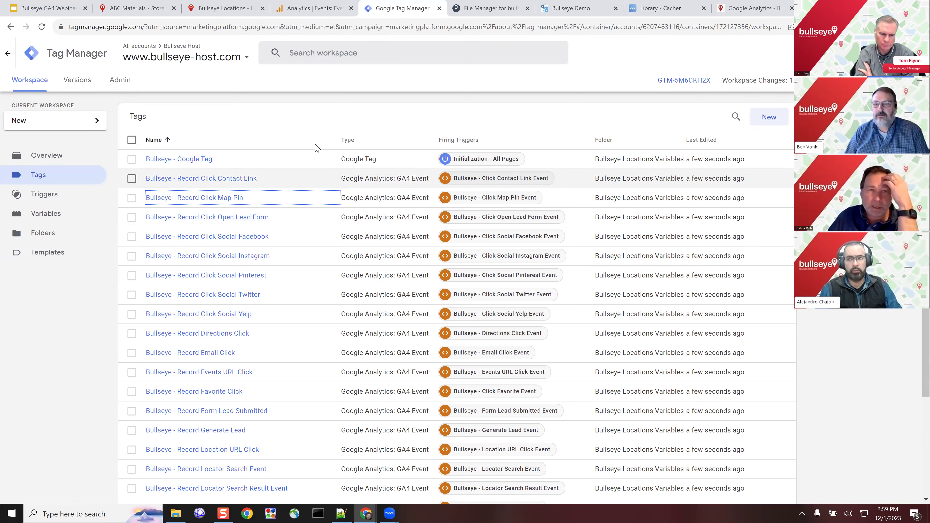
pyautogui.click(687, 83)
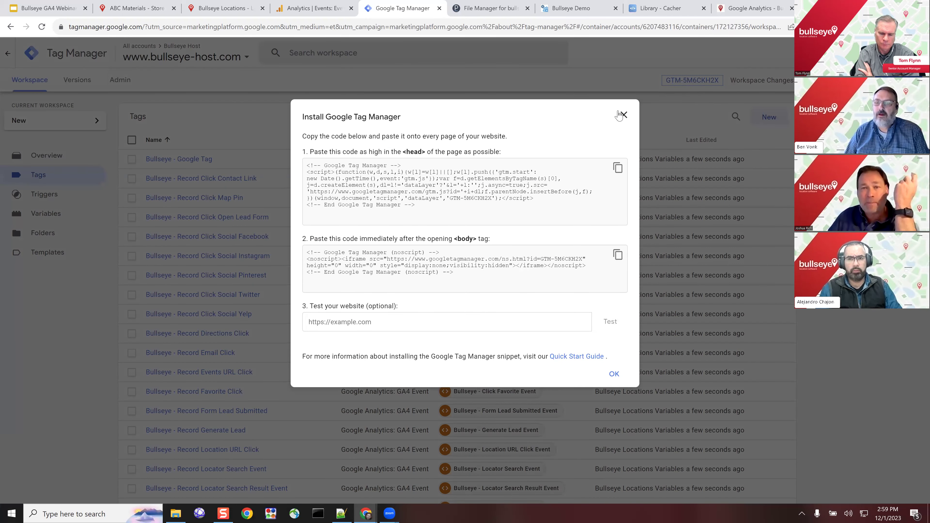
pyautogui.press('Escape')
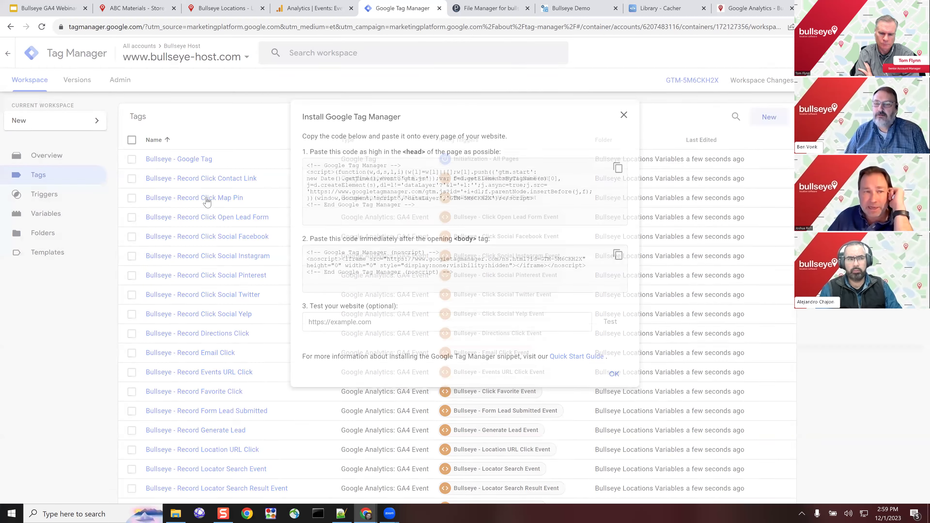
# Step: Open the constant value of the user-defined variable Bullseye - GA4 MeasureId for editing
pyautogui.click(40, 217)
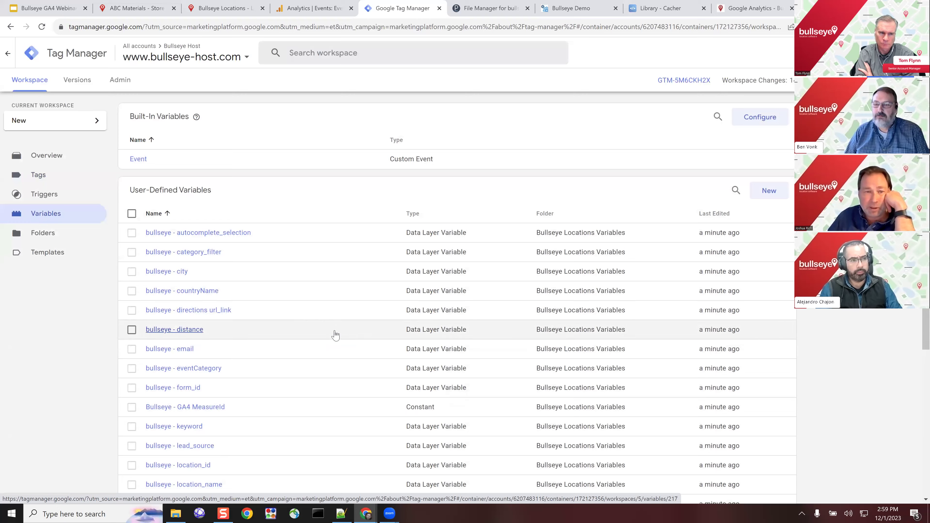
pyautogui.scroll(-1, 332, 330)
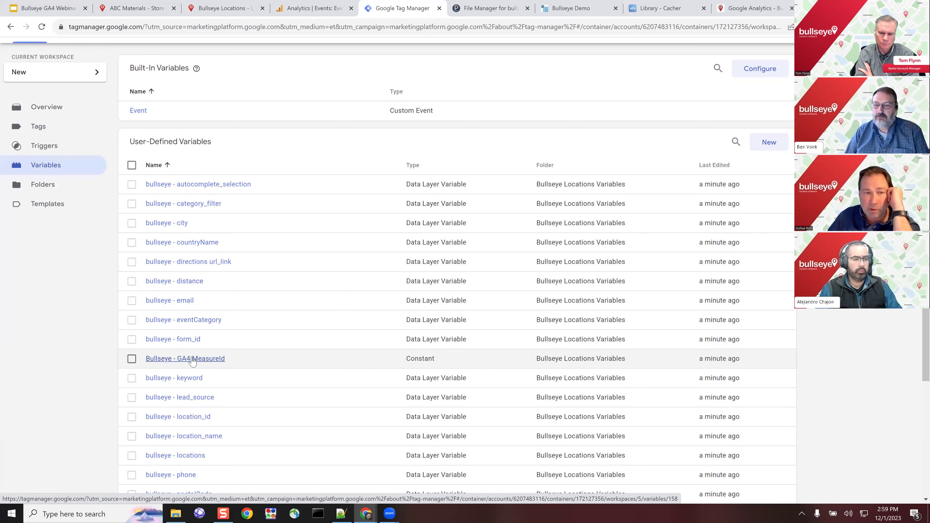
pyautogui.click(201, 359)
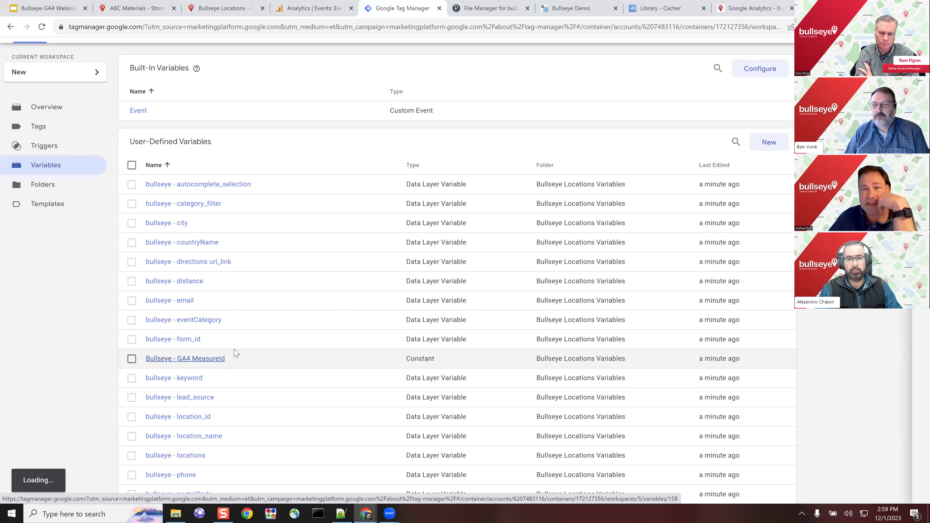
pyautogui.click(405, 216)
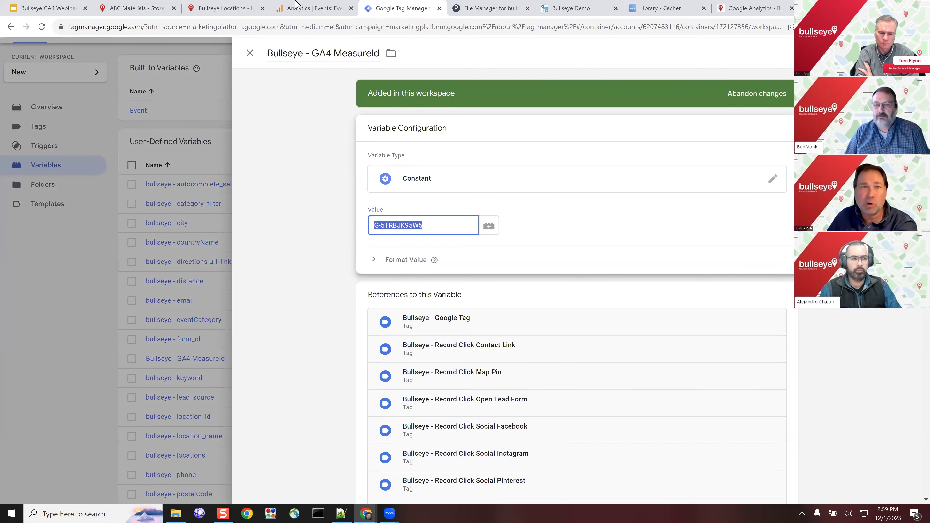
# Step: Switch to Google Analytics and copy the Measurement ID from the bullsey-host-website data stream's details
pyautogui.click(324, 8)
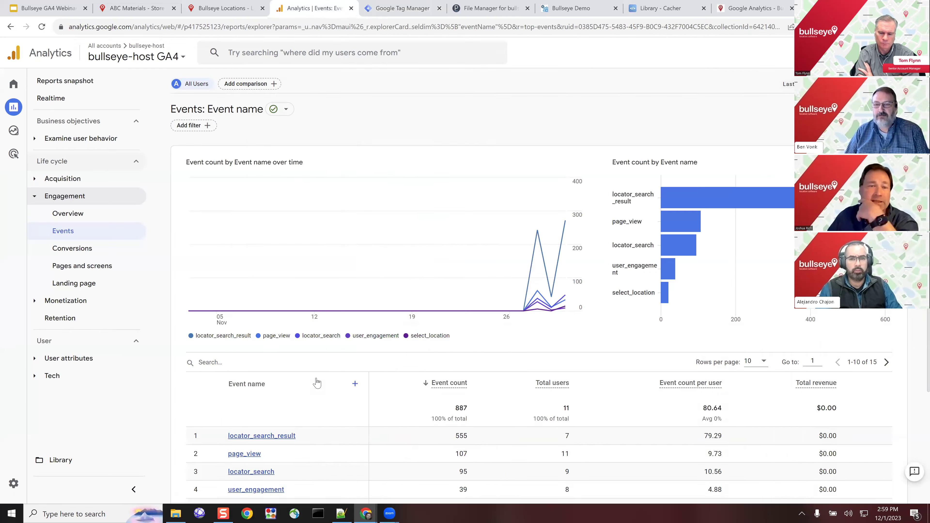
pyautogui.click(12, 484)
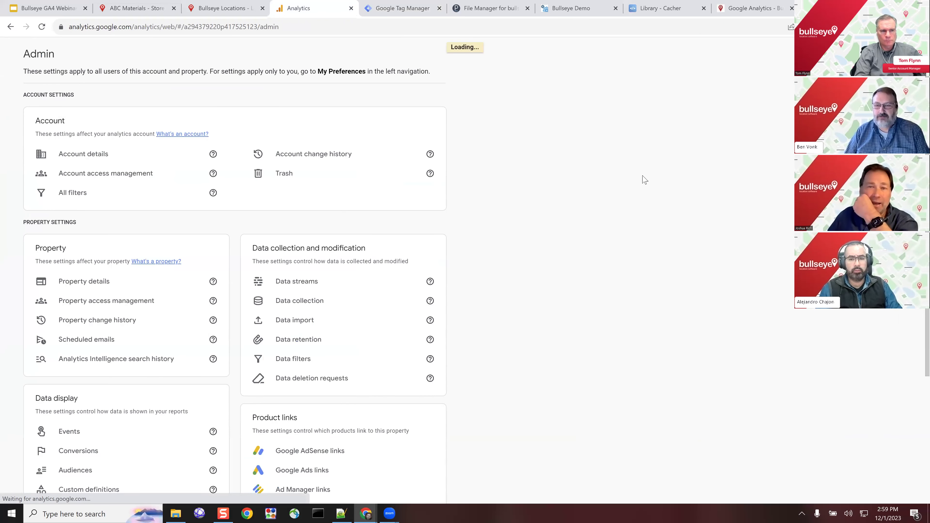
pyautogui.click(538, 312)
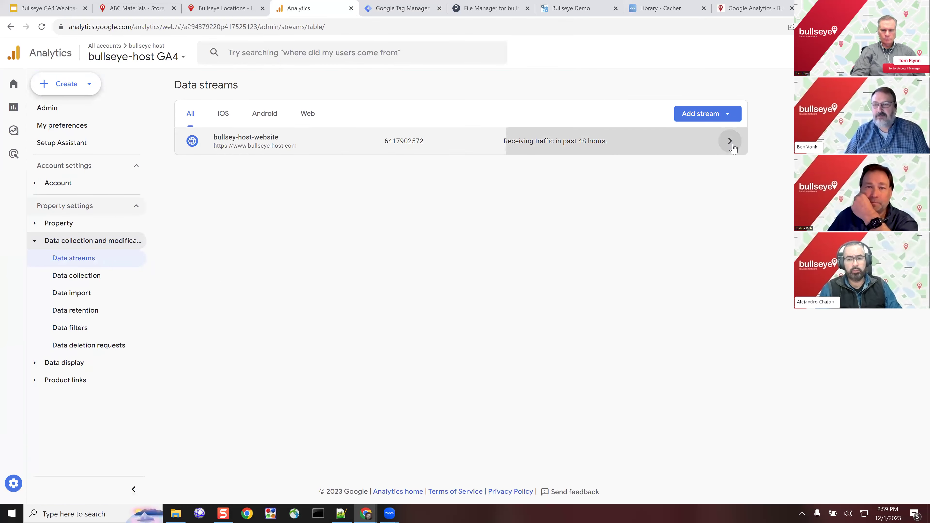
pyautogui.click(730, 142)
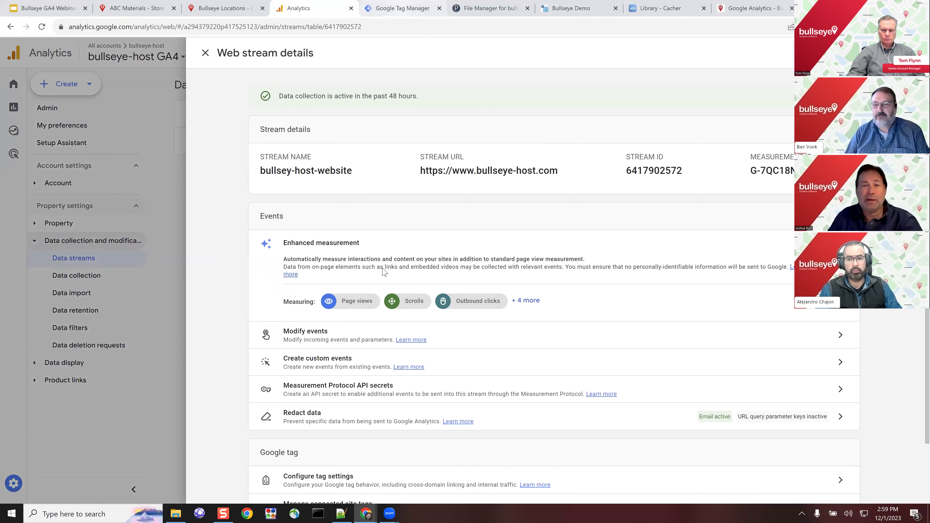
# Step: Switch back to Google Tag Manager, set the Bullseye - GA4 MeasureId value to G-7QC18NWDN8 and save the variable
pyautogui.hotkey('ctrl', 'Tab')
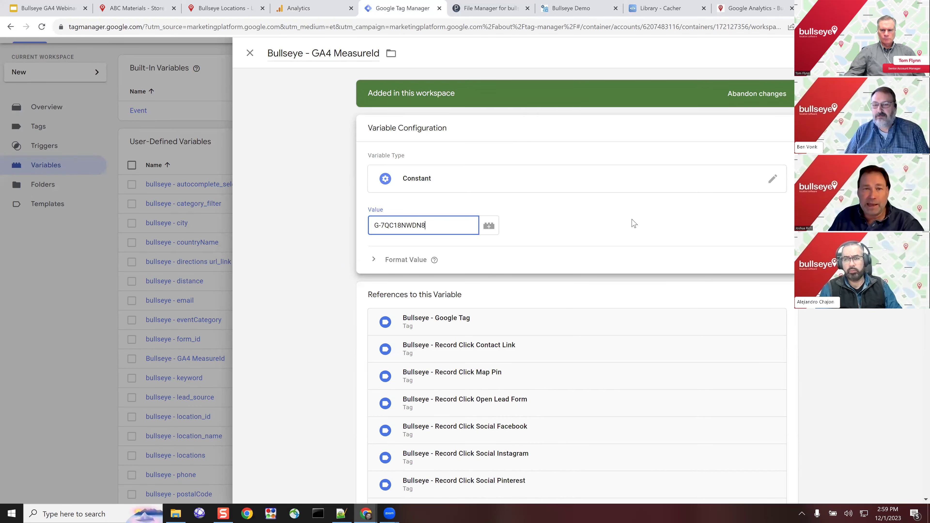
pyautogui.scroll(-3, 685, 179)
pyautogui.scroll(3, 685, 178)
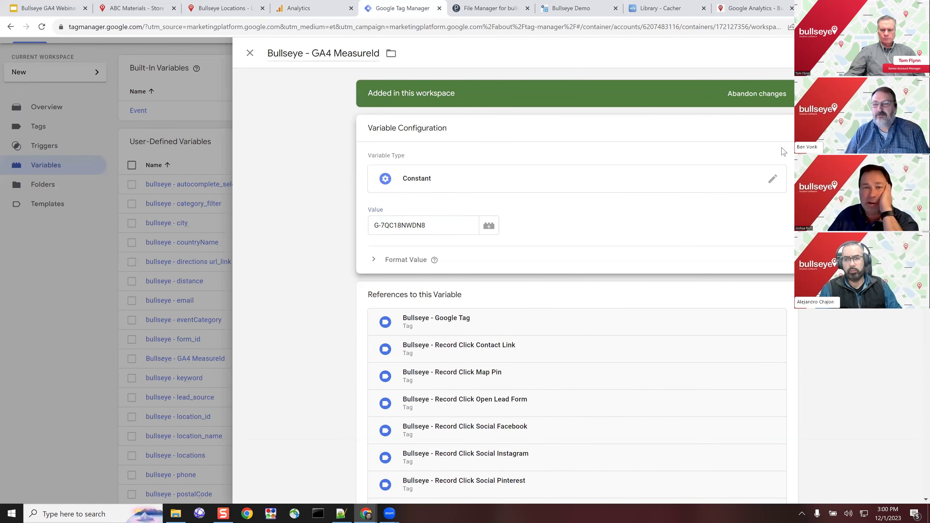
pyautogui.scroll(2, 885, 373)
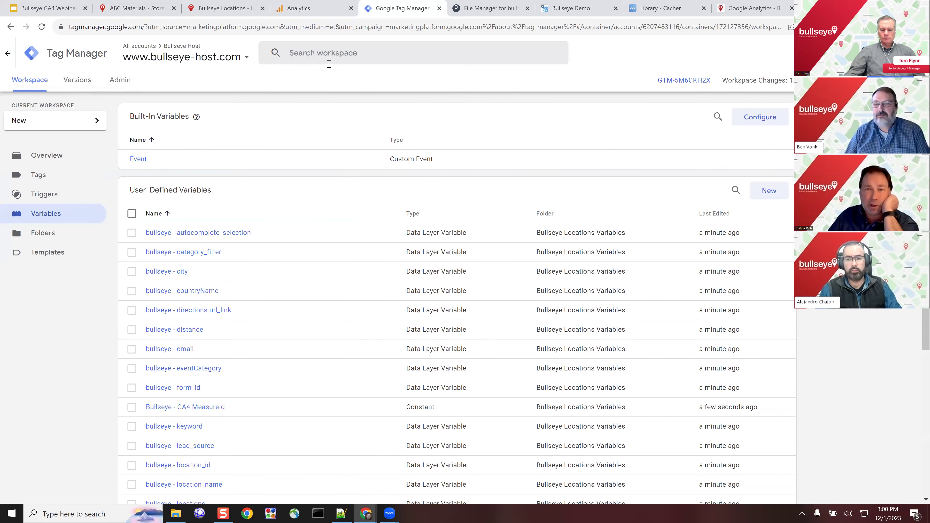
# Step: Examine the container's installation code, highlighting the head snippet and the body noscript snippet, and close it
pyautogui.click(690, 82)
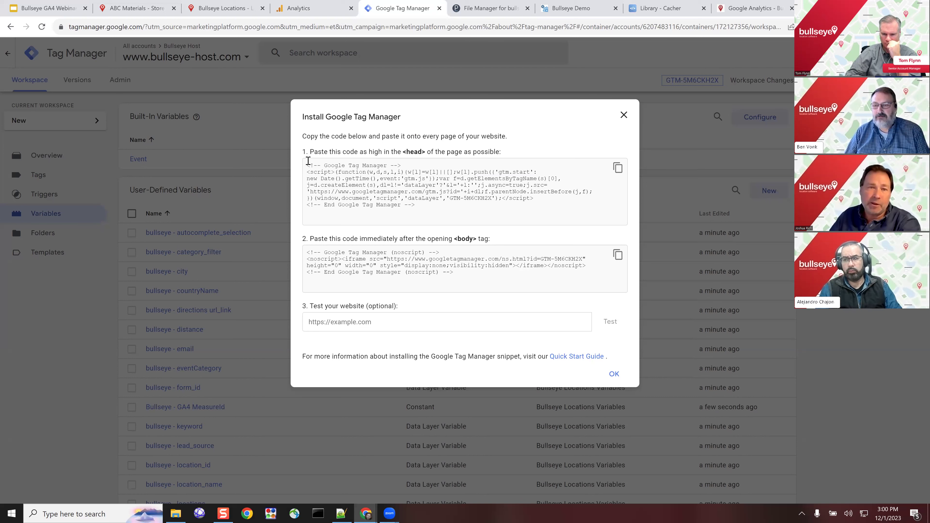
pyautogui.click(458, 168)
pyautogui.moveTo(459, 167); pyautogui.dragTo(562, 214)
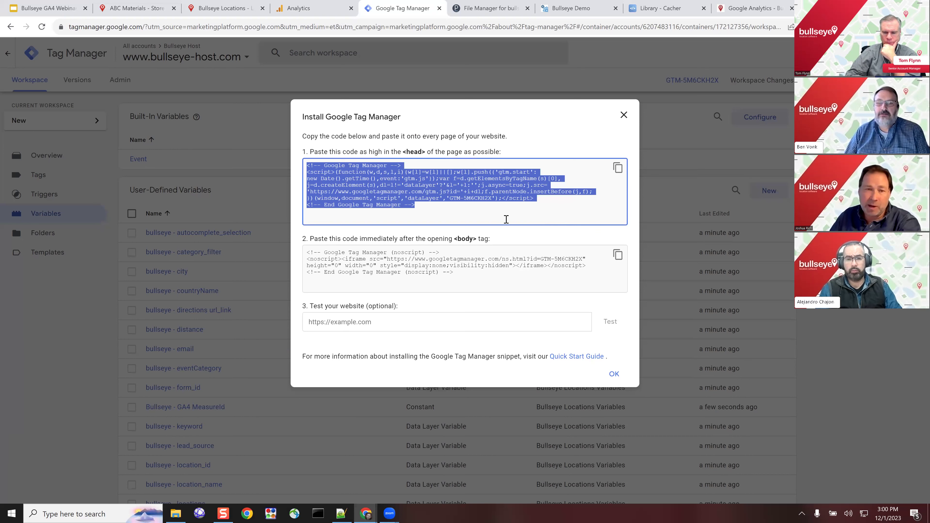
pyautogui.moveTo(471, 270); pyautogui.dragTo(285, 250)
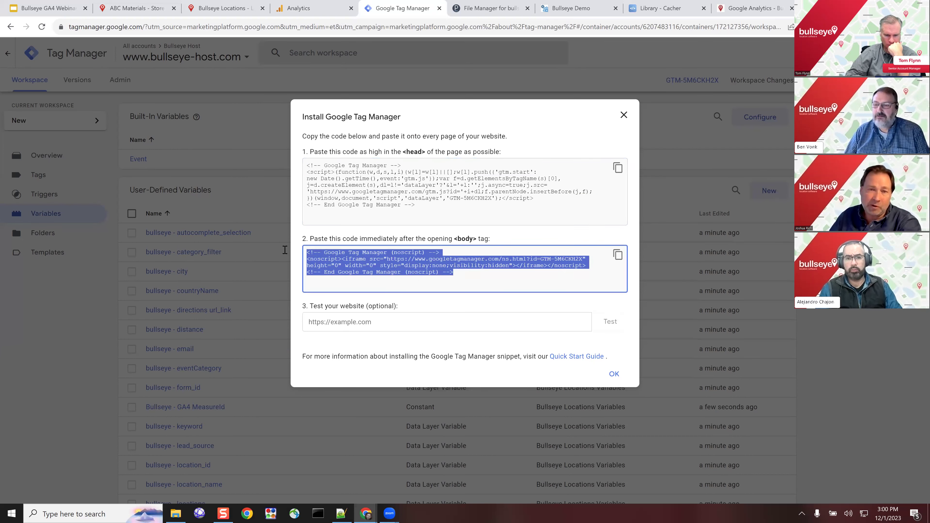
pyautogui.click(622, 117)
pyautogui.click(200, 49)
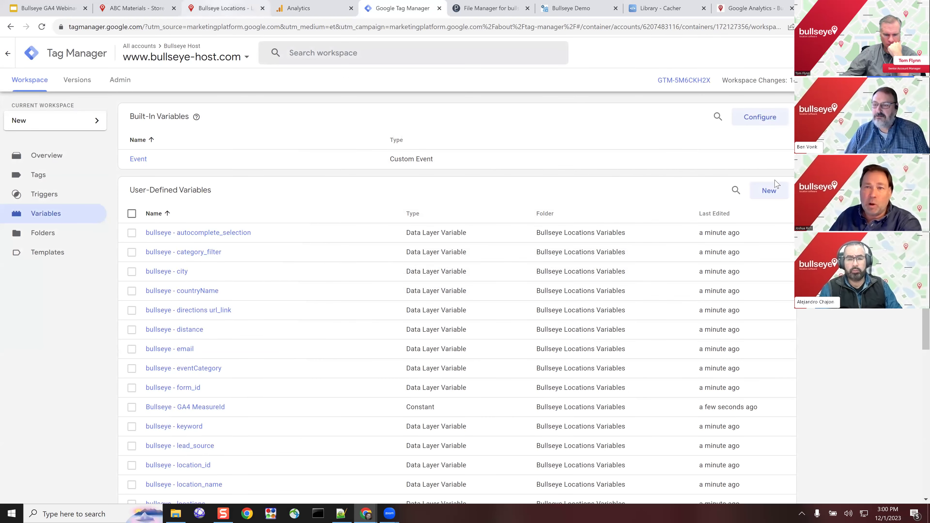
# Step: Copy the container ID GTM-5M6CKH2X and enter it as the Google Tracking ID in the general options of Bullseye's abcmaponside interface
pyautogui.doubleClick(677, 78)
pyautogui.hotkey('ctrl', 'c')
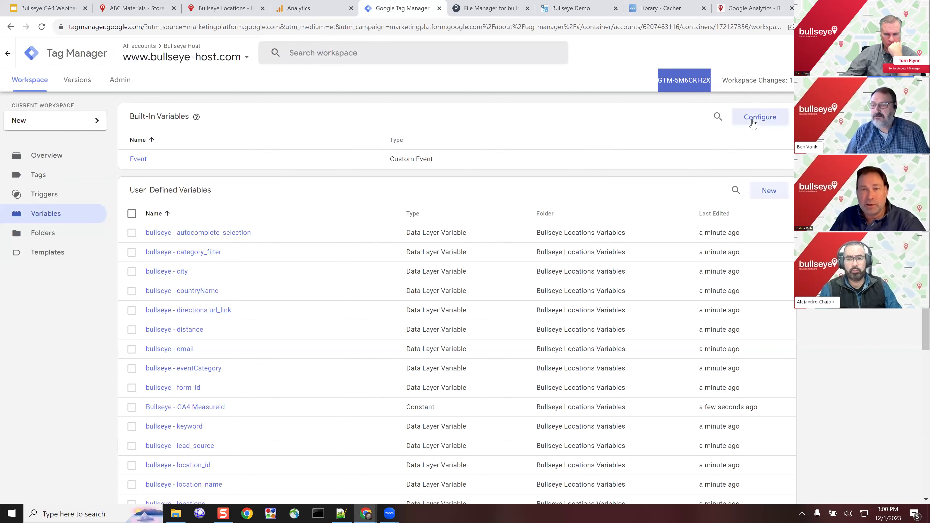
pyautogui.click(135, 8)
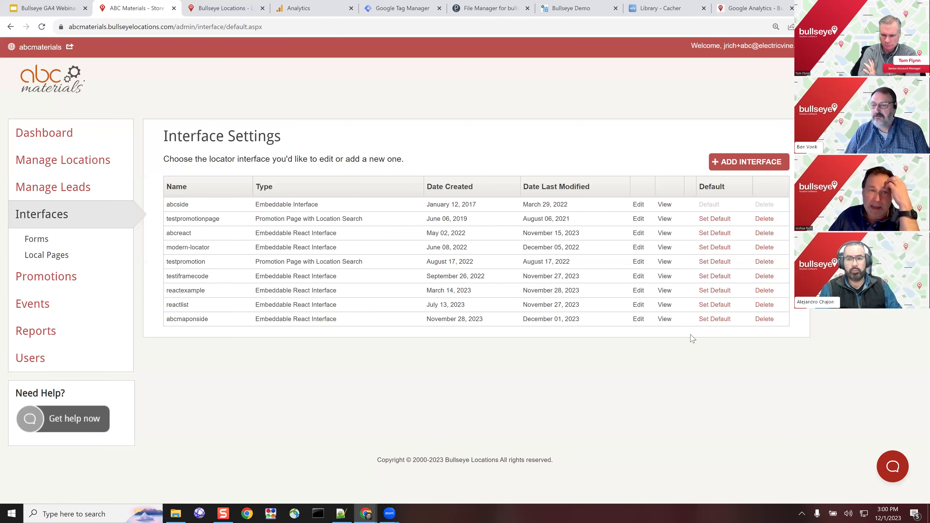
pyautogui.click(637, 319)
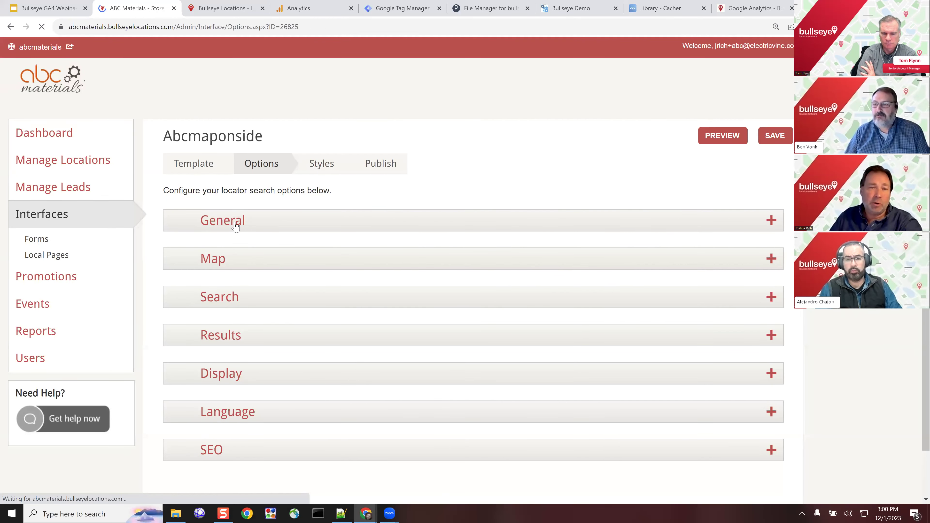
pyautogui.click(235, 222)
pyautogui.scroll(-2, 241, 243)
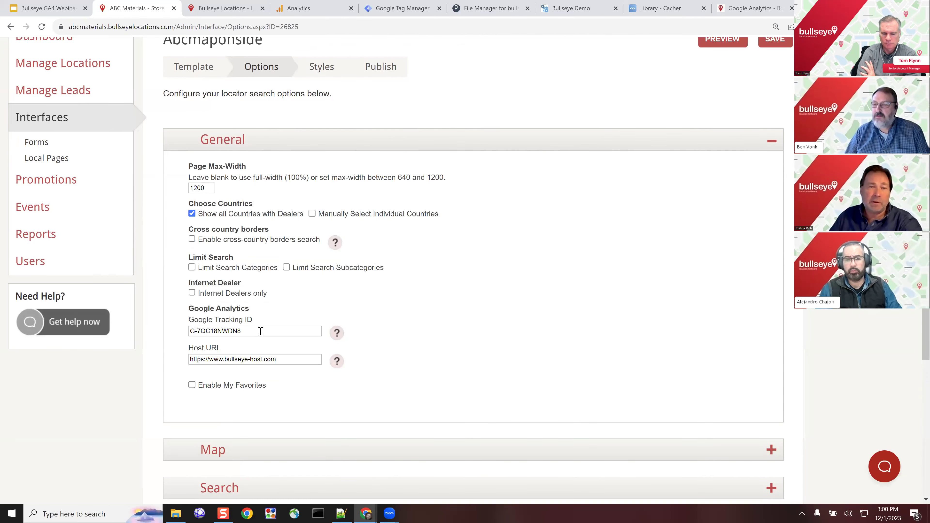
pyautogui.tripleClick(260, 330)
pyautogui.hotkey('ctrl', 'v')
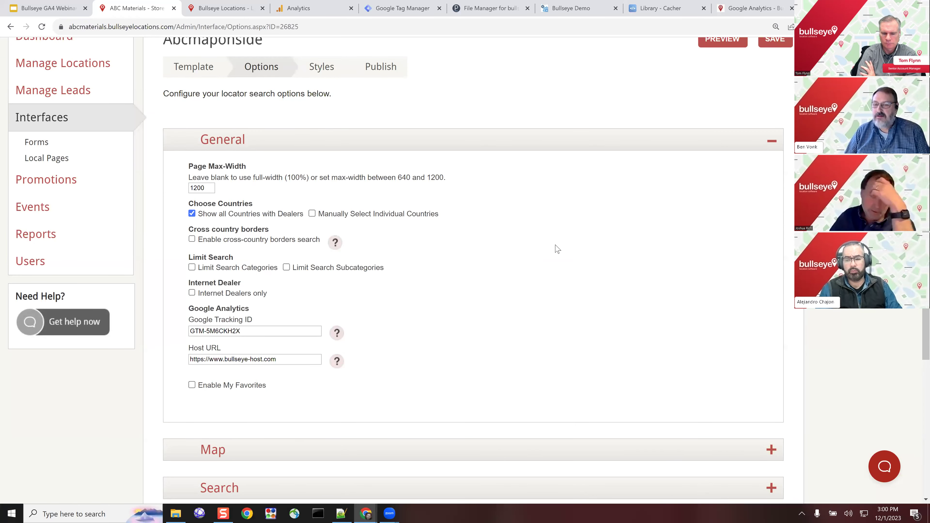
# Step: Save the abcmaponside interface options with the Google Tracking ID
pyautogui.scroll(-3, 644, 326)
pyautogui.scroll(5, 643, 324)
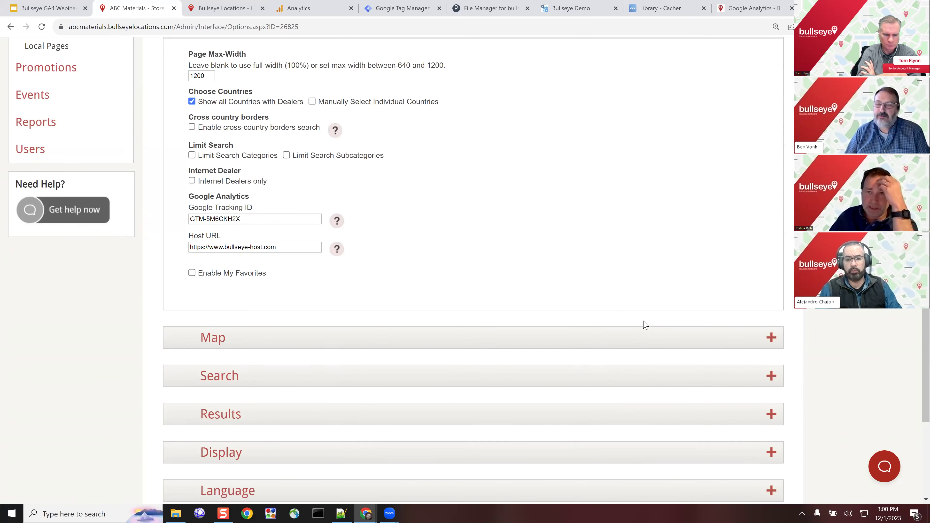
pyautogui.click(775, 136)
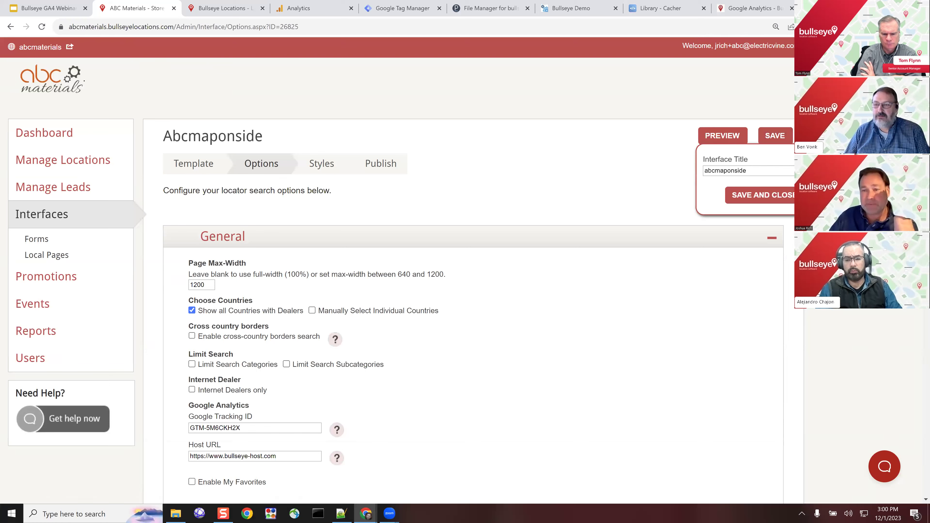
pyautogui.click(800, 194)
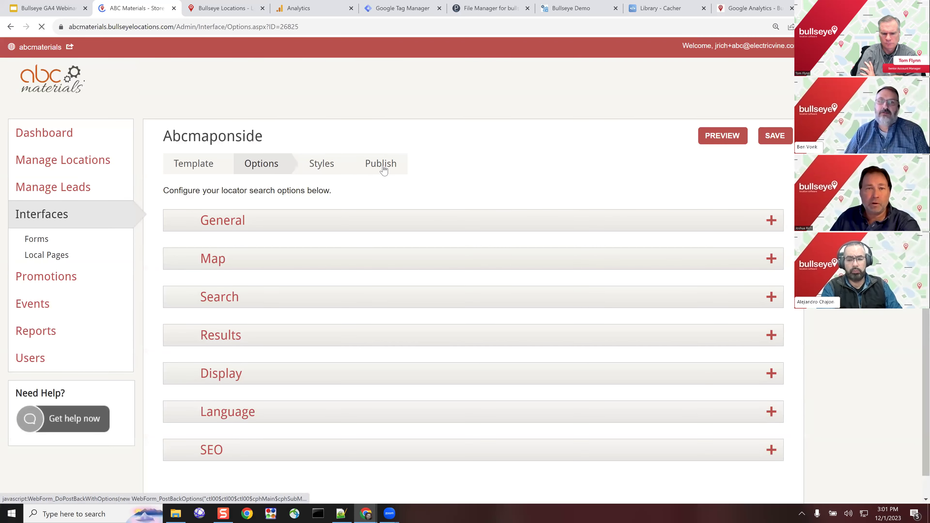
# Step: Go to the interface's publishing settings, enlarge the iFrame code box and examine the embed code, highlighting the GTM-5M6CKH2X ID and the whole code
pyautogui.click(383, 169)
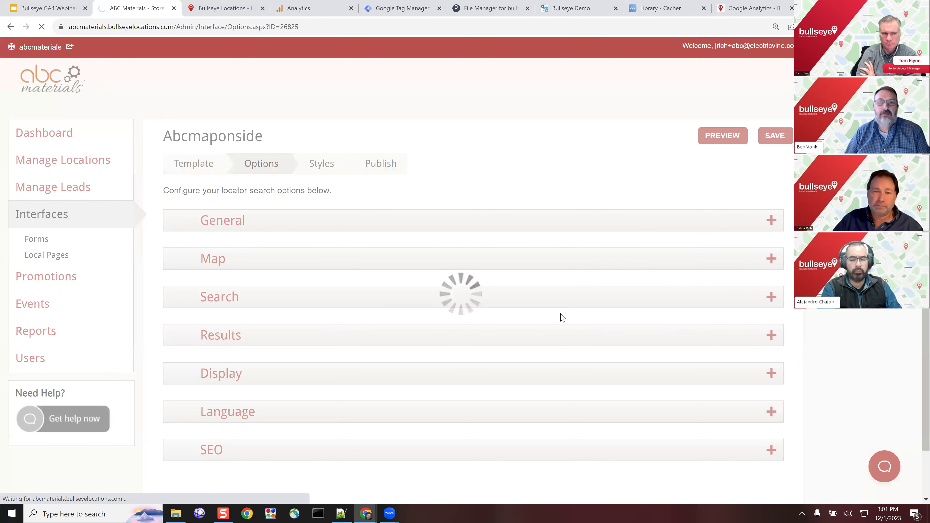
pyautogui.scroll(-3, 563, 317)
pyautogui.scroll(-10, 563, 317)
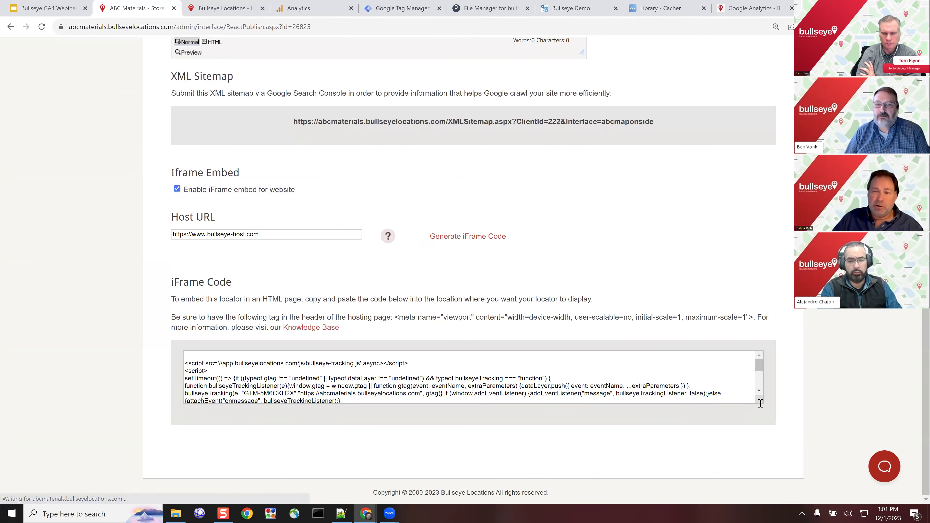
pyautogui.moveTo(760, 480); pyautogui.dragTo(765, 484)
pyautogui.click(326, 369)
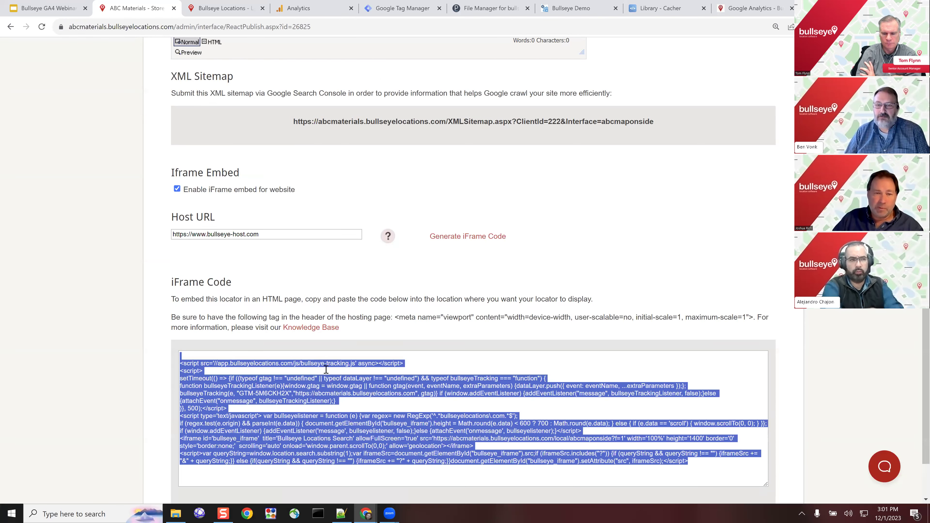
pyautogui.click(242, 394)
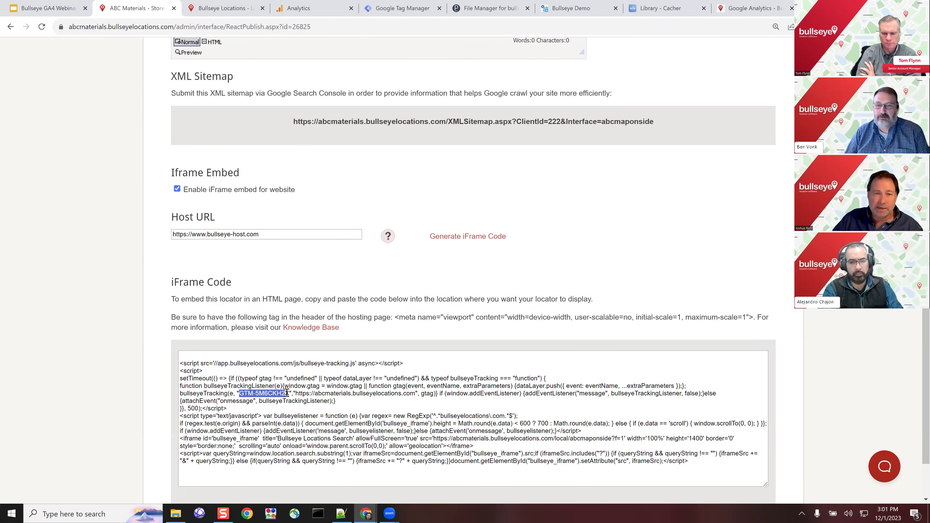
pyautogui.click(471, 381)
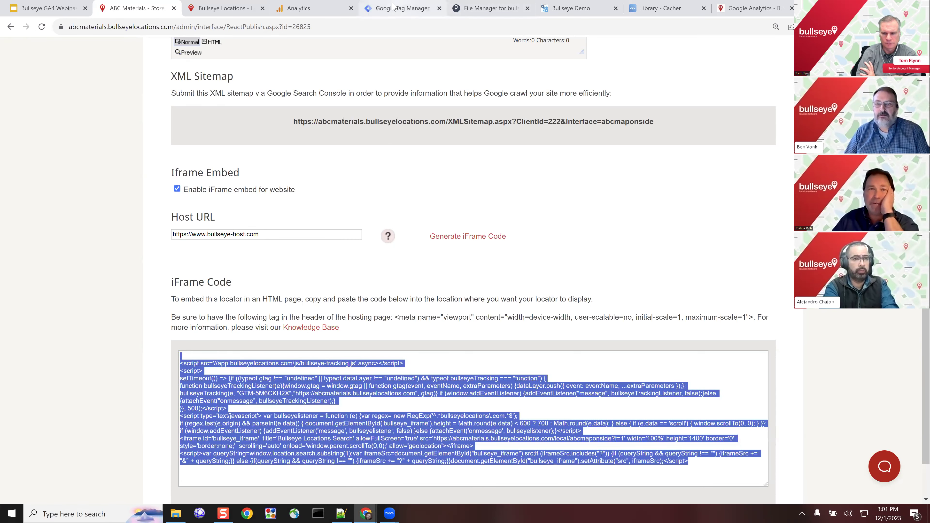
# Step: Switch to the Plesk File Manager for bullseye-host.com, log back in and open index2.html in the code editor
pyautogui.click(486, 7)
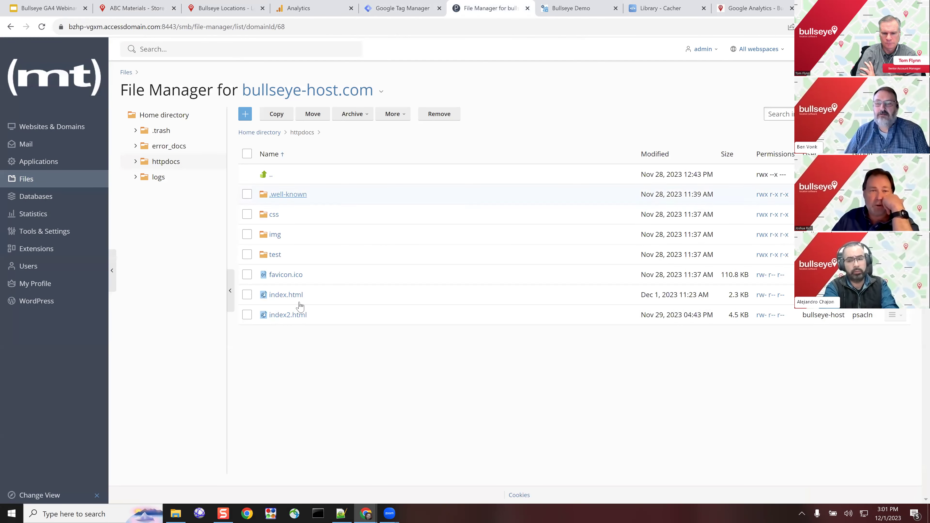
pyautogui.click(286, 295)
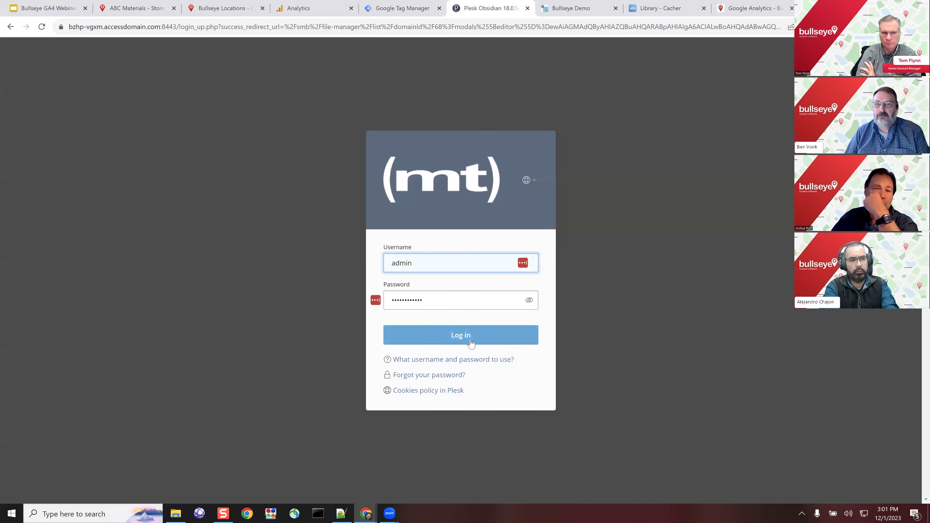
pyautogui.click(468, 335)
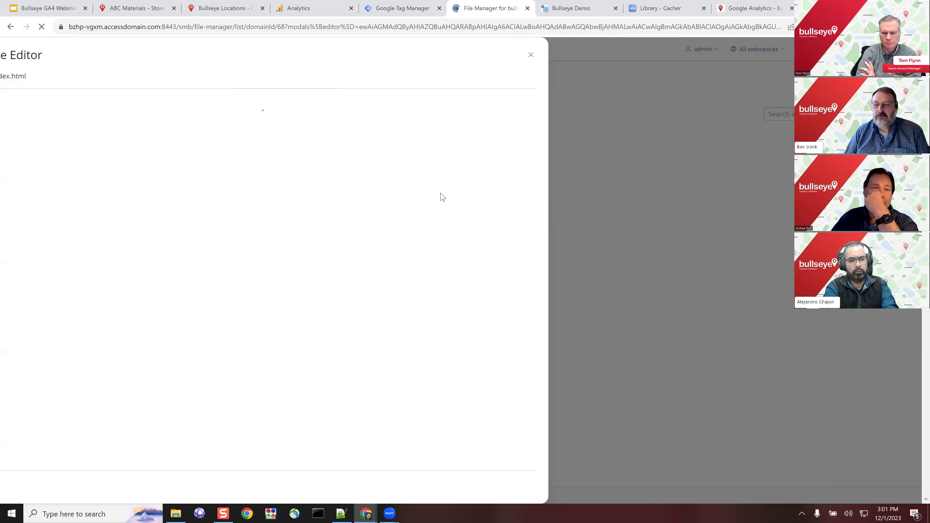
pyautogui.click(564, 55)
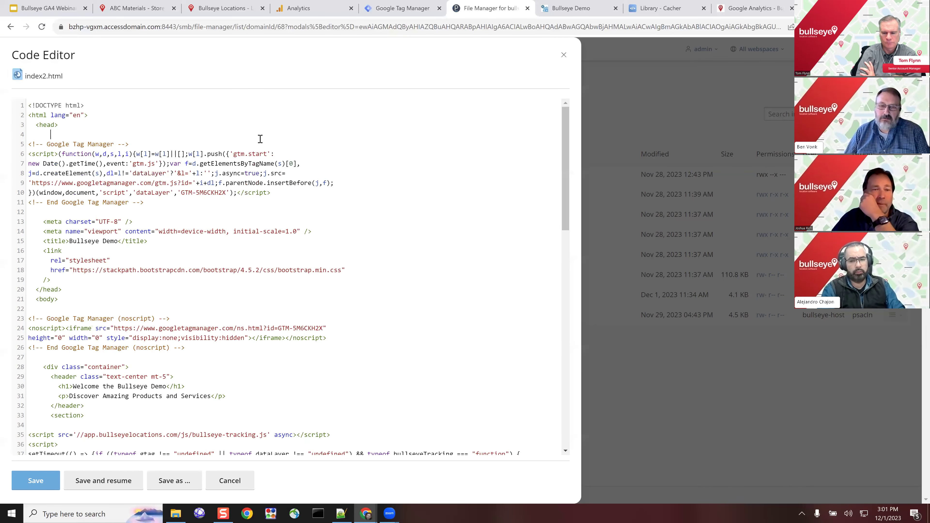
# Step: Examine the Google Tag Manager snippet in the head of index2.html, highlighting the block and its container ID
pyautogui.moveTo(29, 142); pyautogui.dragTo(108, 144)
pyautogui.click(189, 142)
pyautogui.moveTo(163, 201); pyautogui.dragTo(29, 148)
pyautogui.click(252, 219)
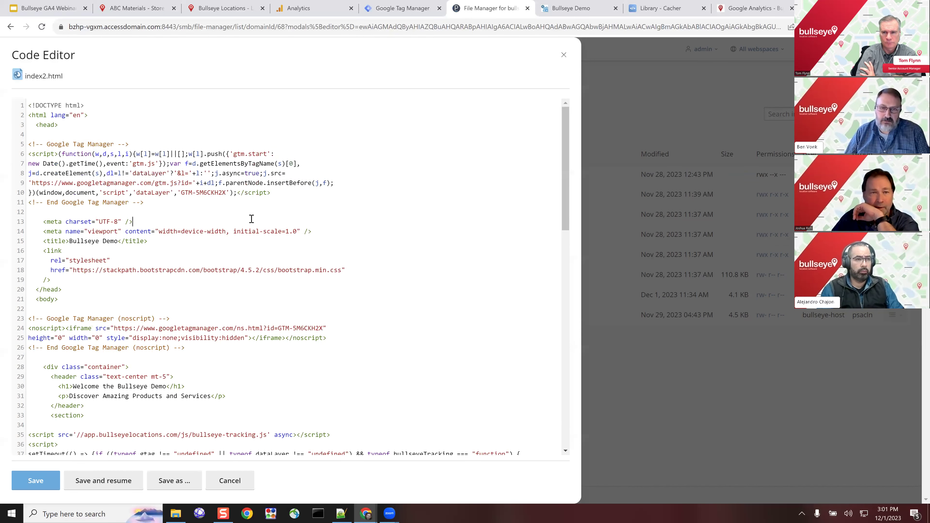
pyautogui.moveTo(185, 191); pyautogui.dragTo(211, 191)
pyautogui.click(397, 212)
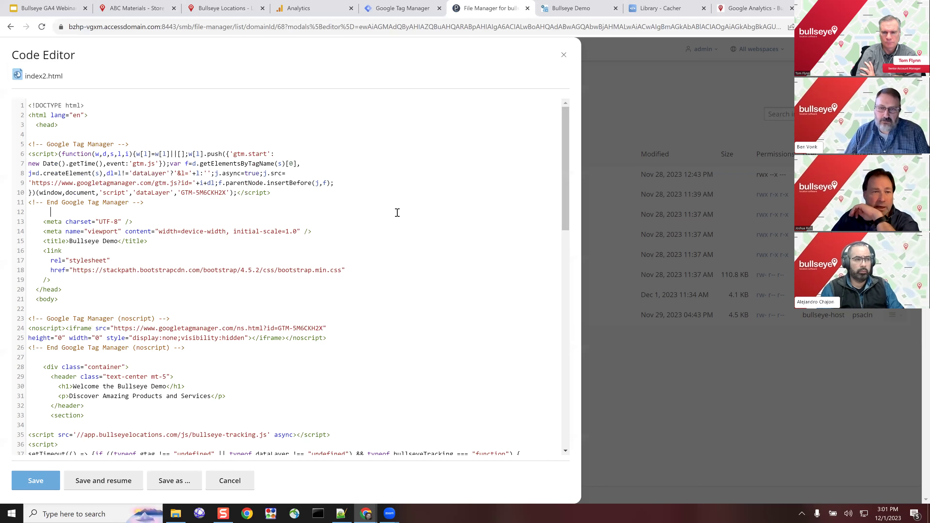
# Step: Examine the body's noscript snippet and the Bullseye embed code with its GTM ID in index2.html, and close the code editor
pyautogui.scroll(-5, 121, 147)
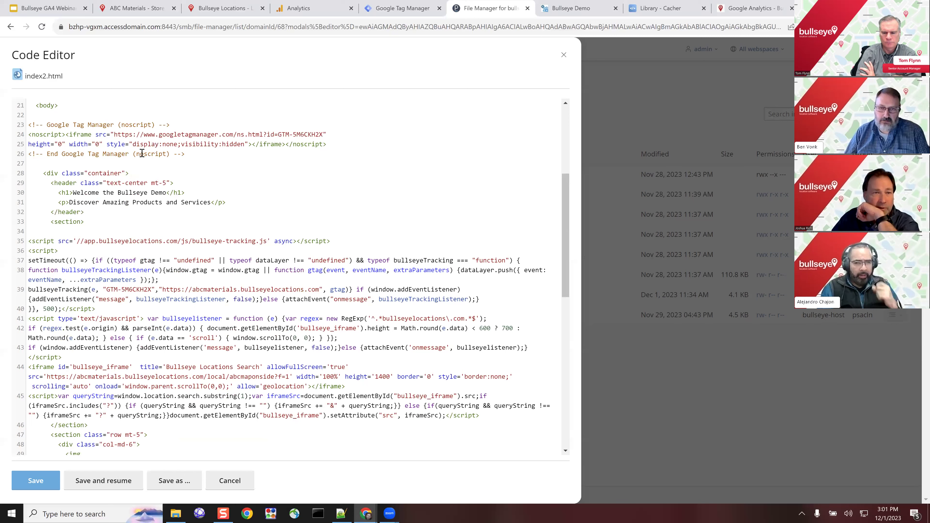
pyautogui.moveTo(193, 154); pyautogui.dragTo(29, 124)
pyautogui.click(262, 185)
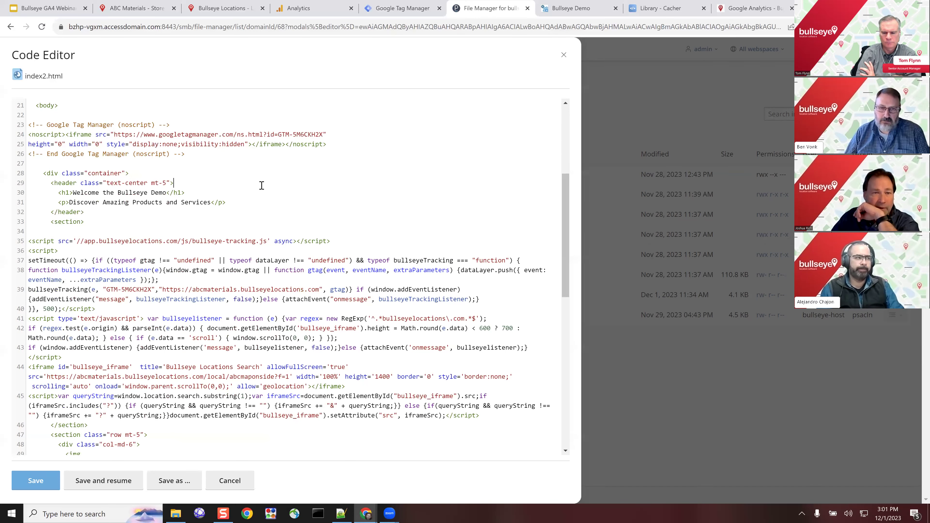
pyautogui.scroll(-3, 151, 225)
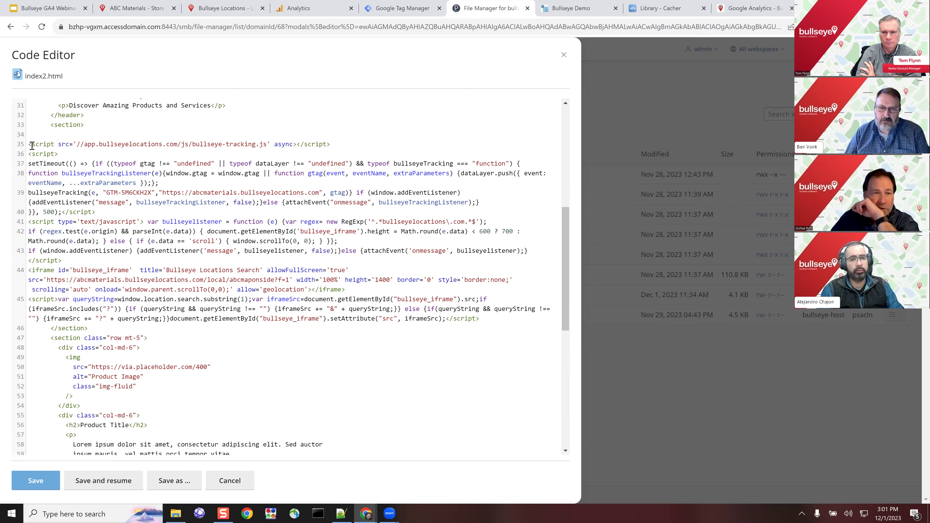
pyautogui.moveTo(109, 193); pyautogui.dragTo(143, 193)
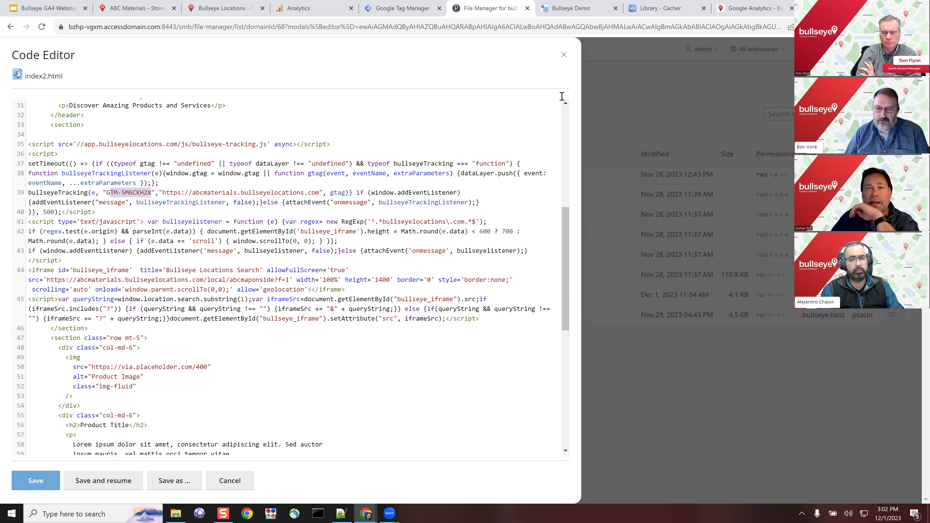
pyautogui.click(564, 56)
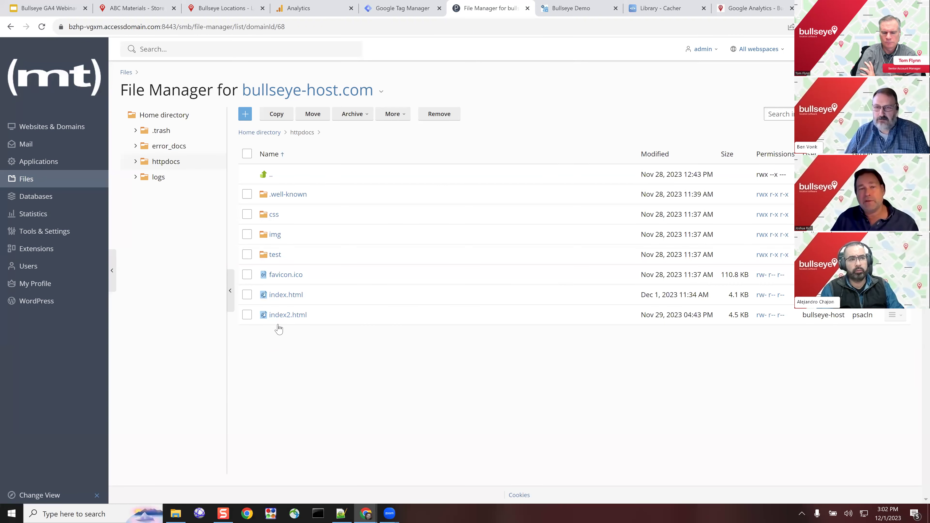
# Step: Close the developer tools on the Bullseye Demo page and switch to the Questions slide of the Bullseye GA4 Webinar presentation
pyautogui.click(570, 6)
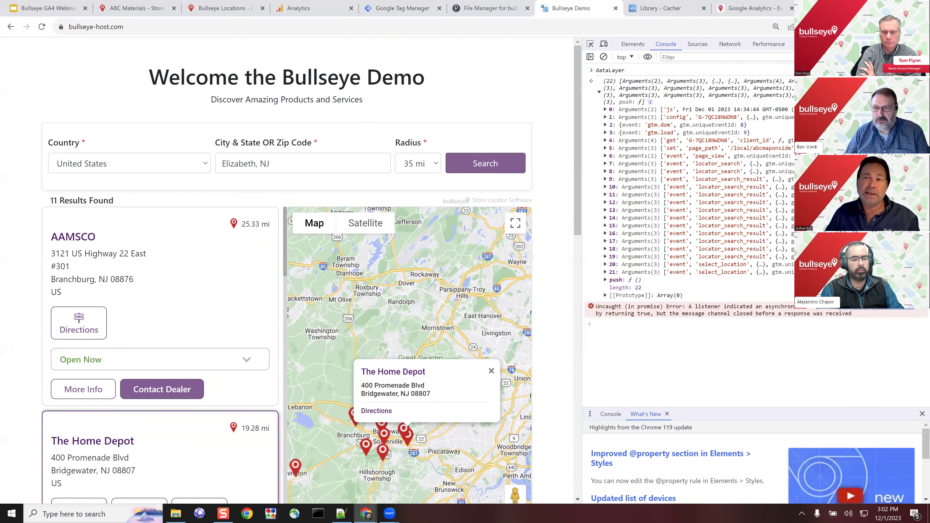
pyautogui.press('F12')
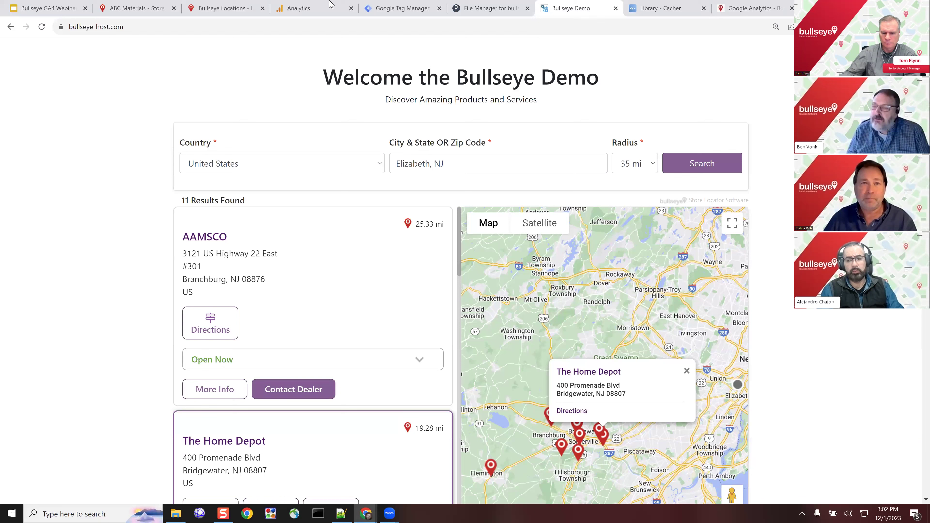
pyautogui.click(192, 8)
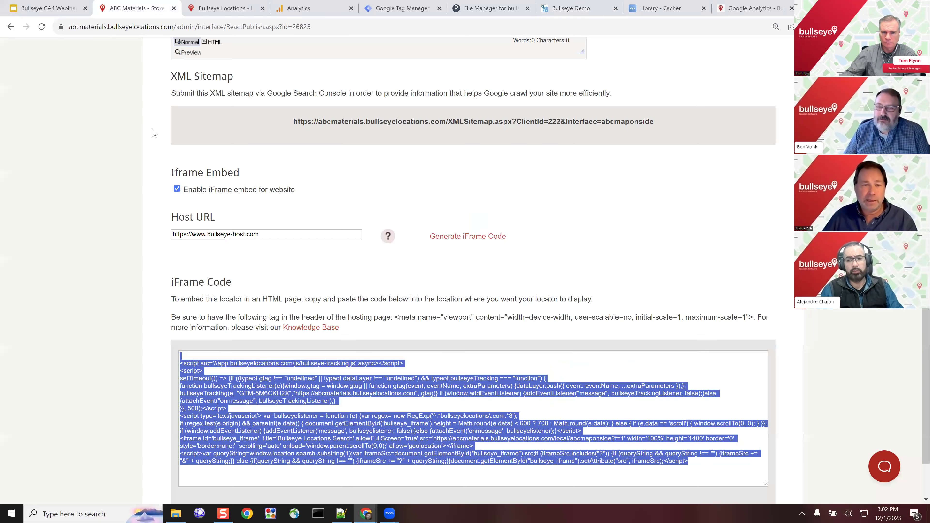
pyautogui.click(47, 8)
pyautogui.press('Down')
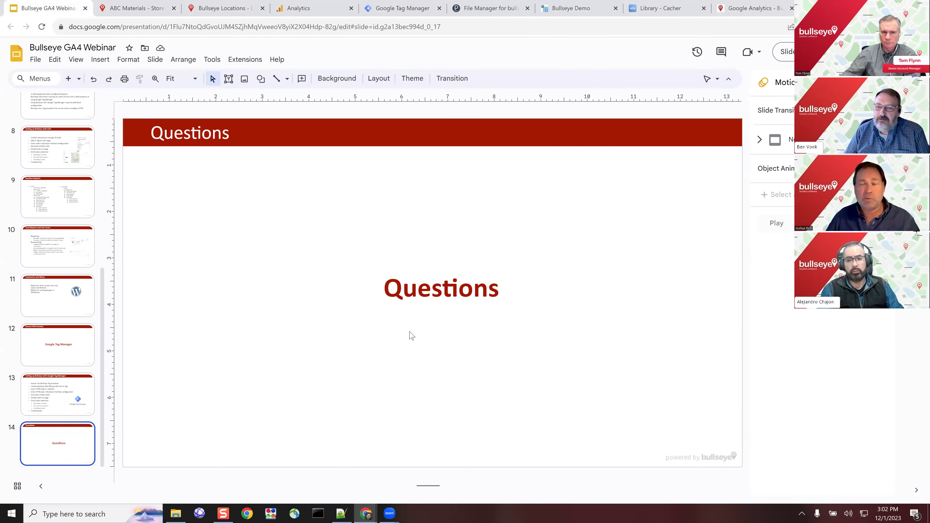